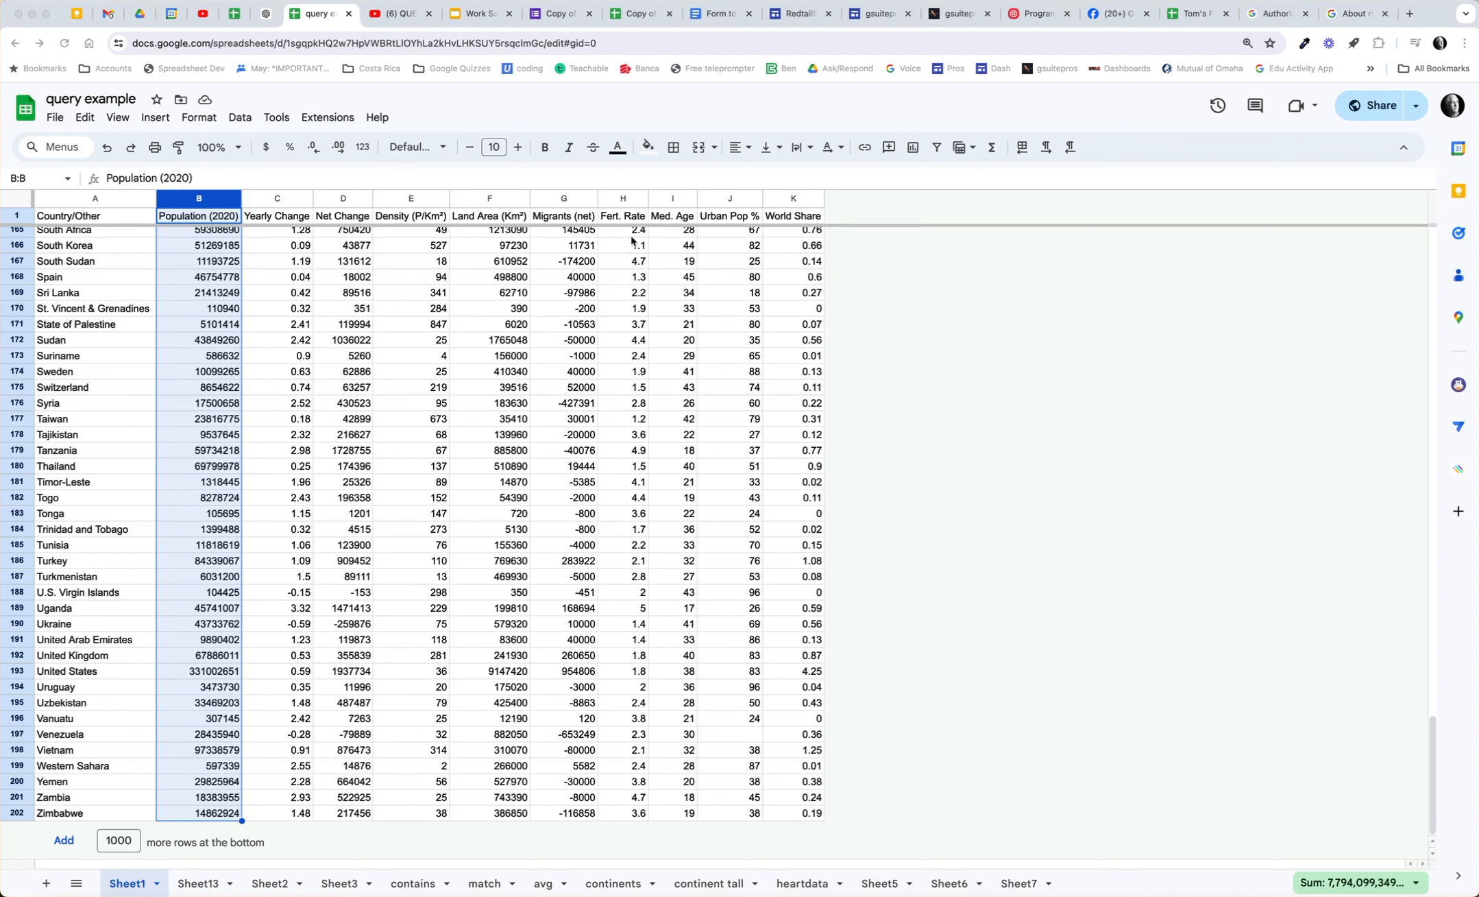
# Step: Start a QUERY formula in cell A1 of Sheet13 with Sheet1 columns A:K as its data range
pyautogui.click(199, 883)
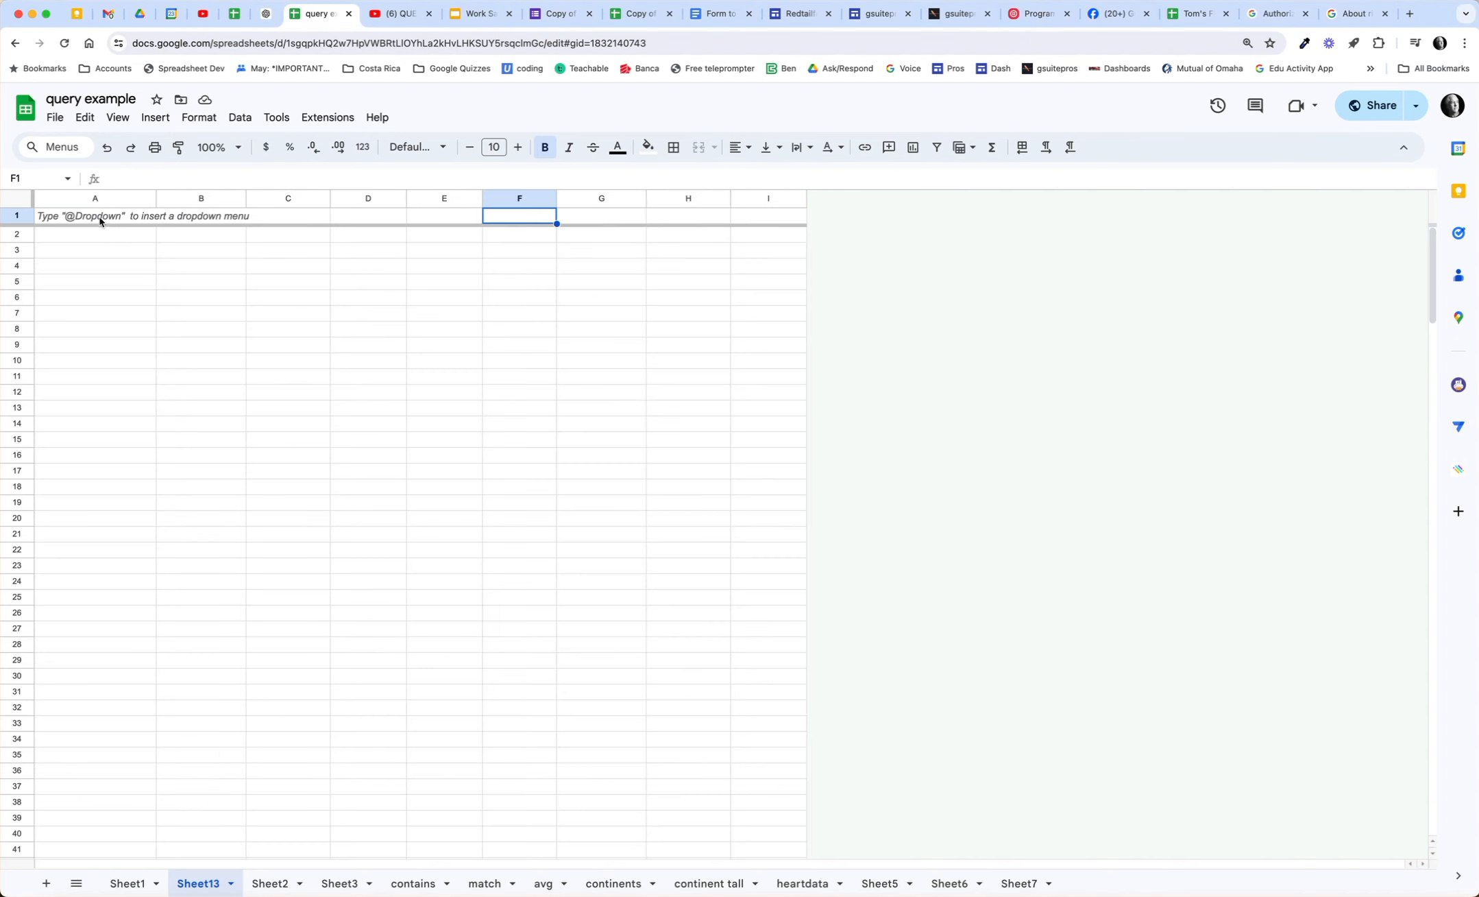
pyautogui.click(103, 220)
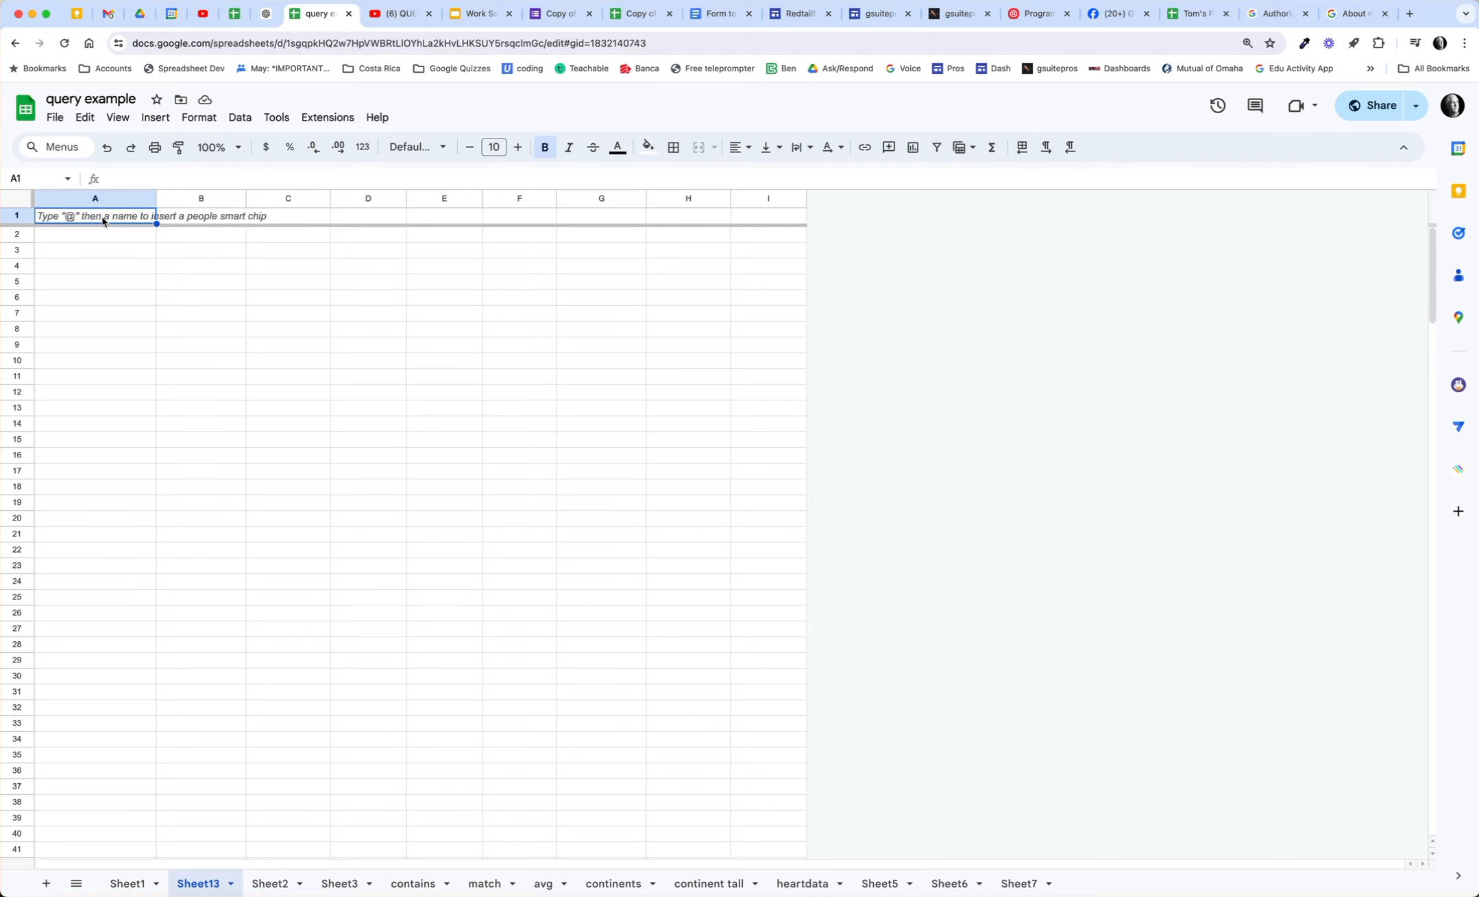
pyautogui.write('=q')
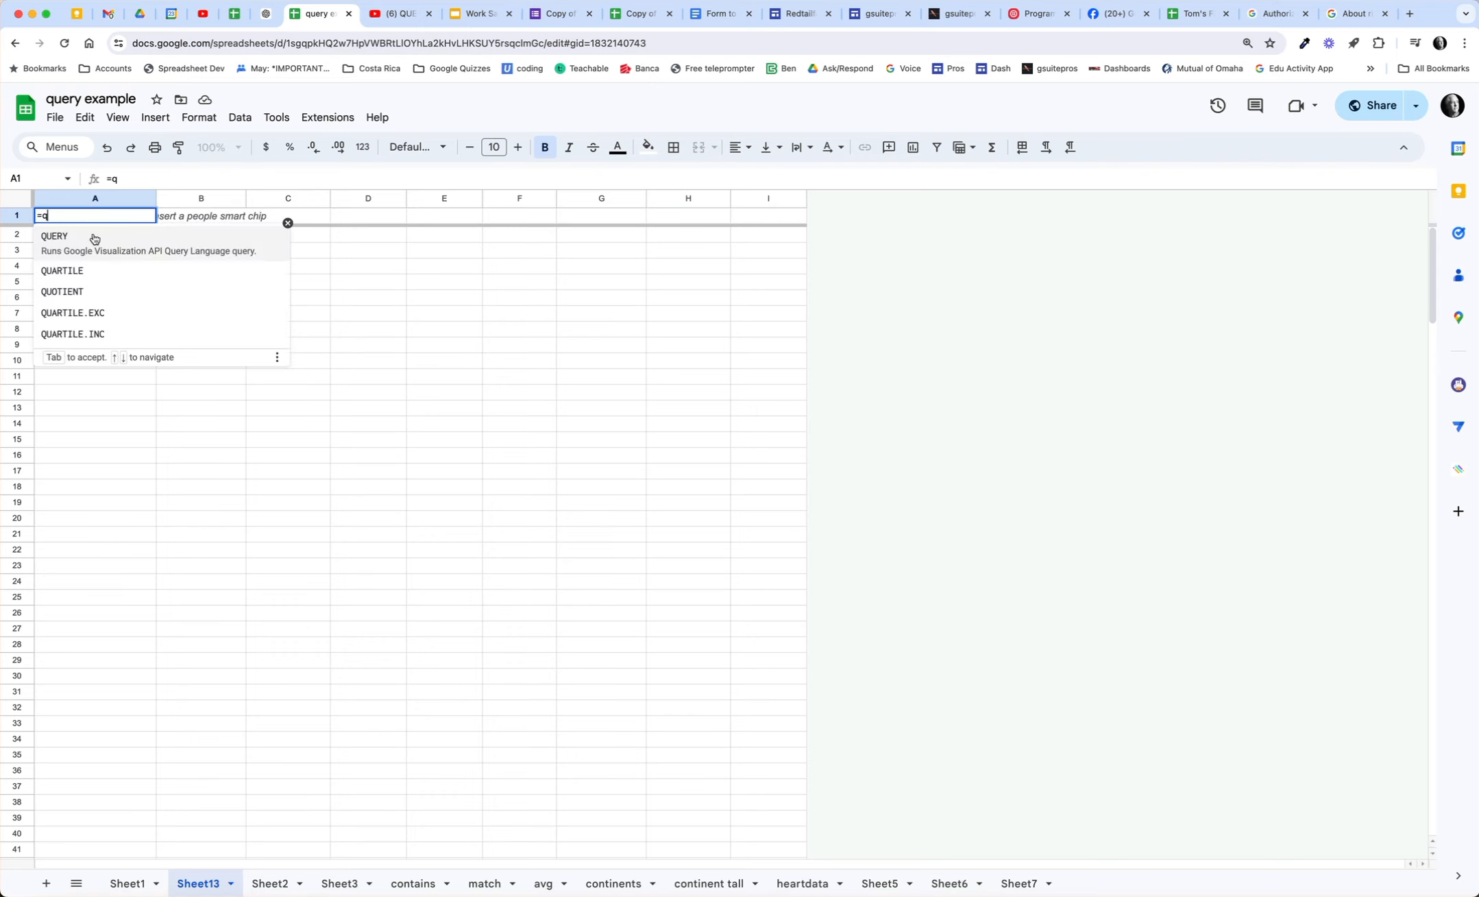
pyautogui.click(94, 237)
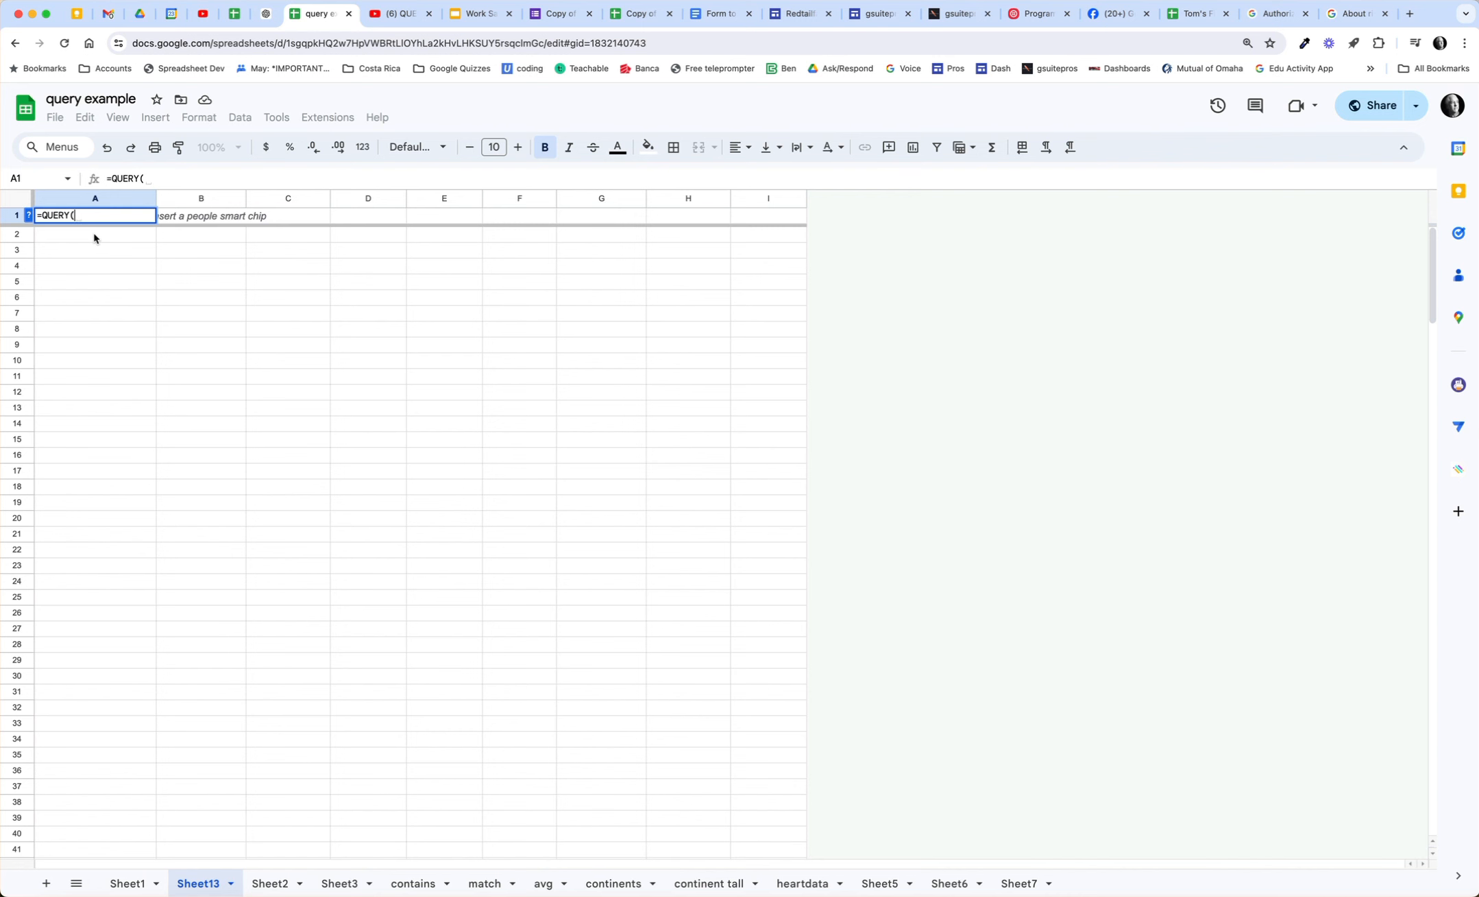
pyautogui.click(130, 883)
pyautogui.moveTo(130, 200); pyautogui.dragTo(784, 209)
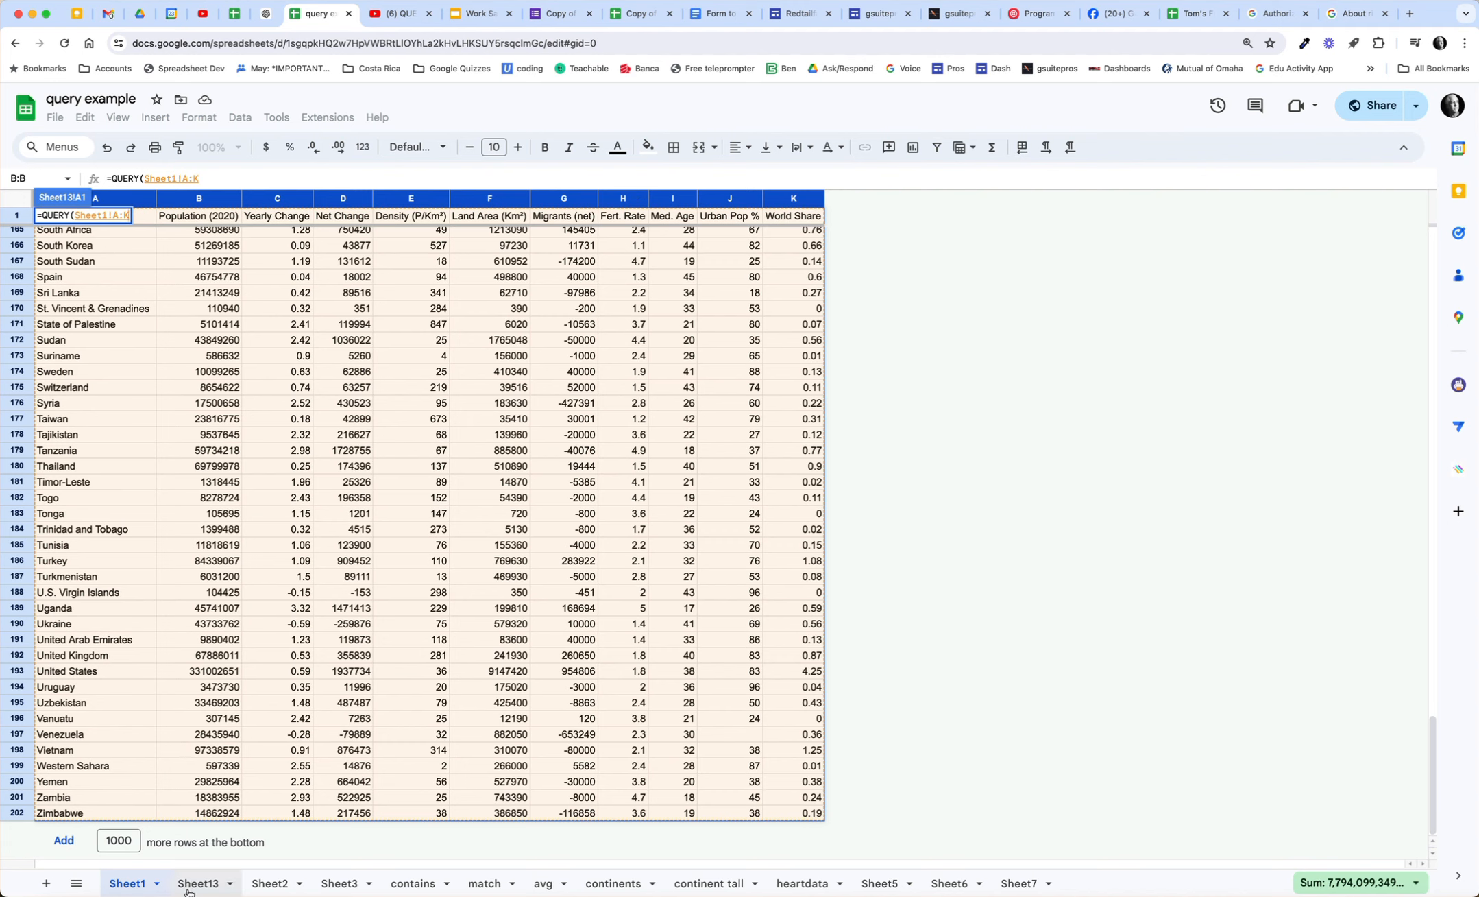
pyautogui.click(201, 882)
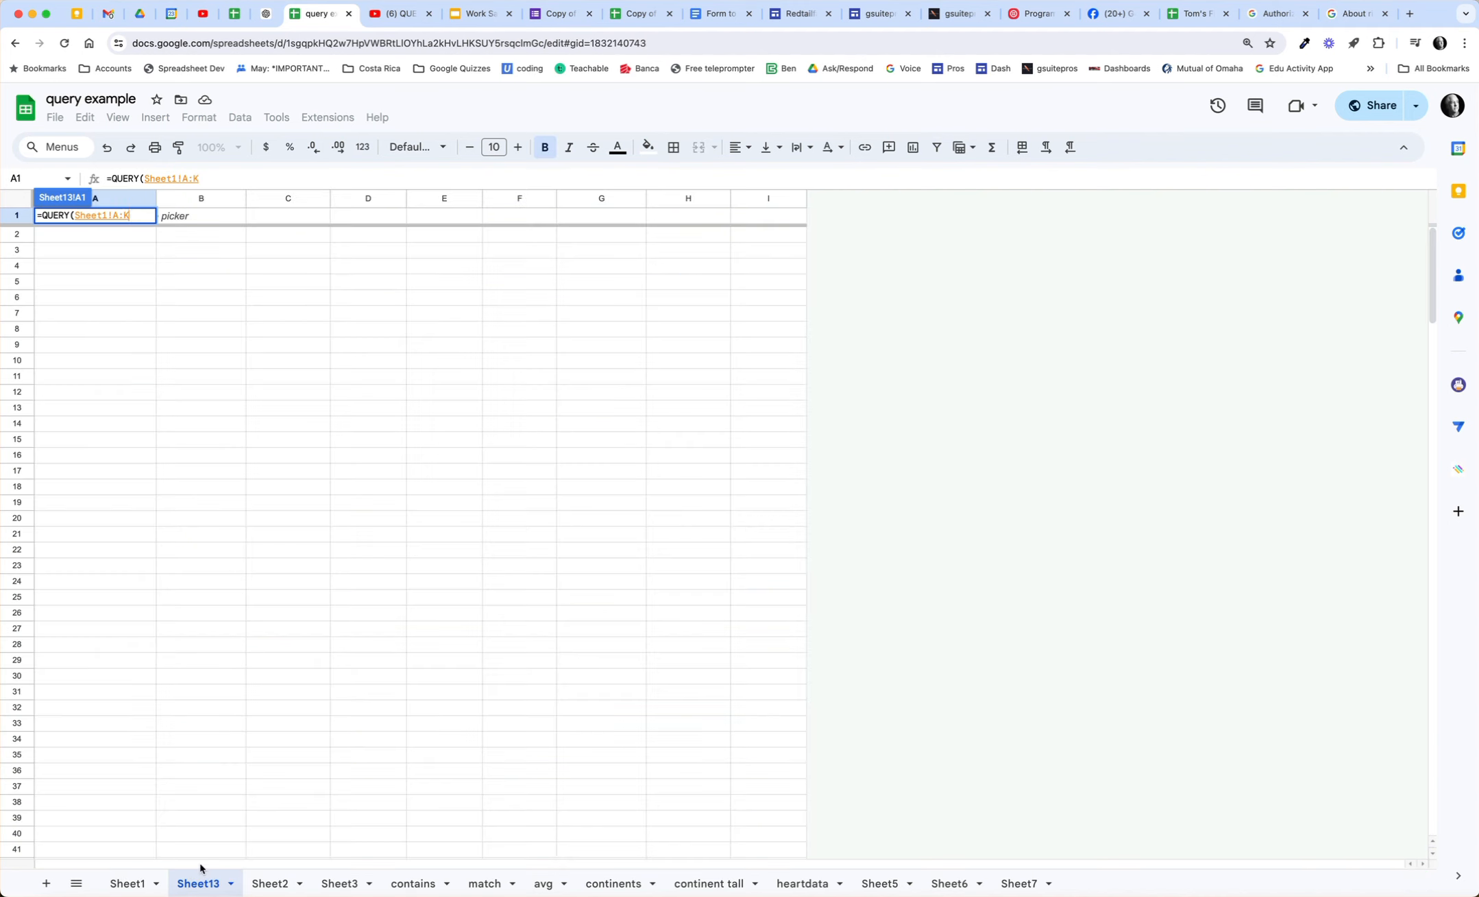
# Step: Complete the QUERY formula with the query string "select A,B,F where B> 10000000" and 1 header row
pyautogui.click(220, 179)
pyautogui.write(', "')
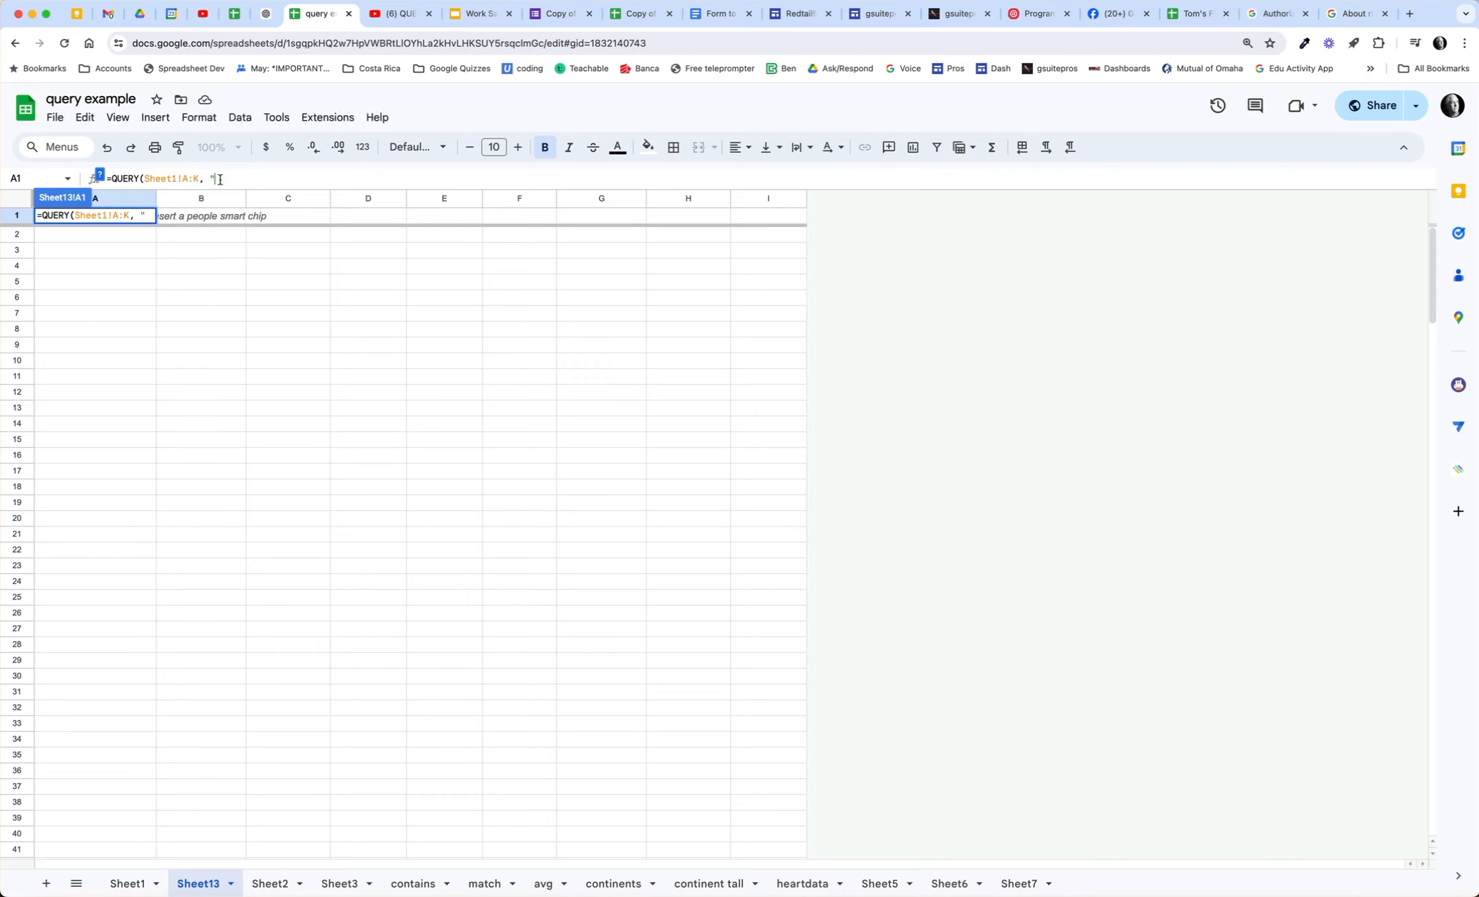
pyautogui.write('select A,B,')
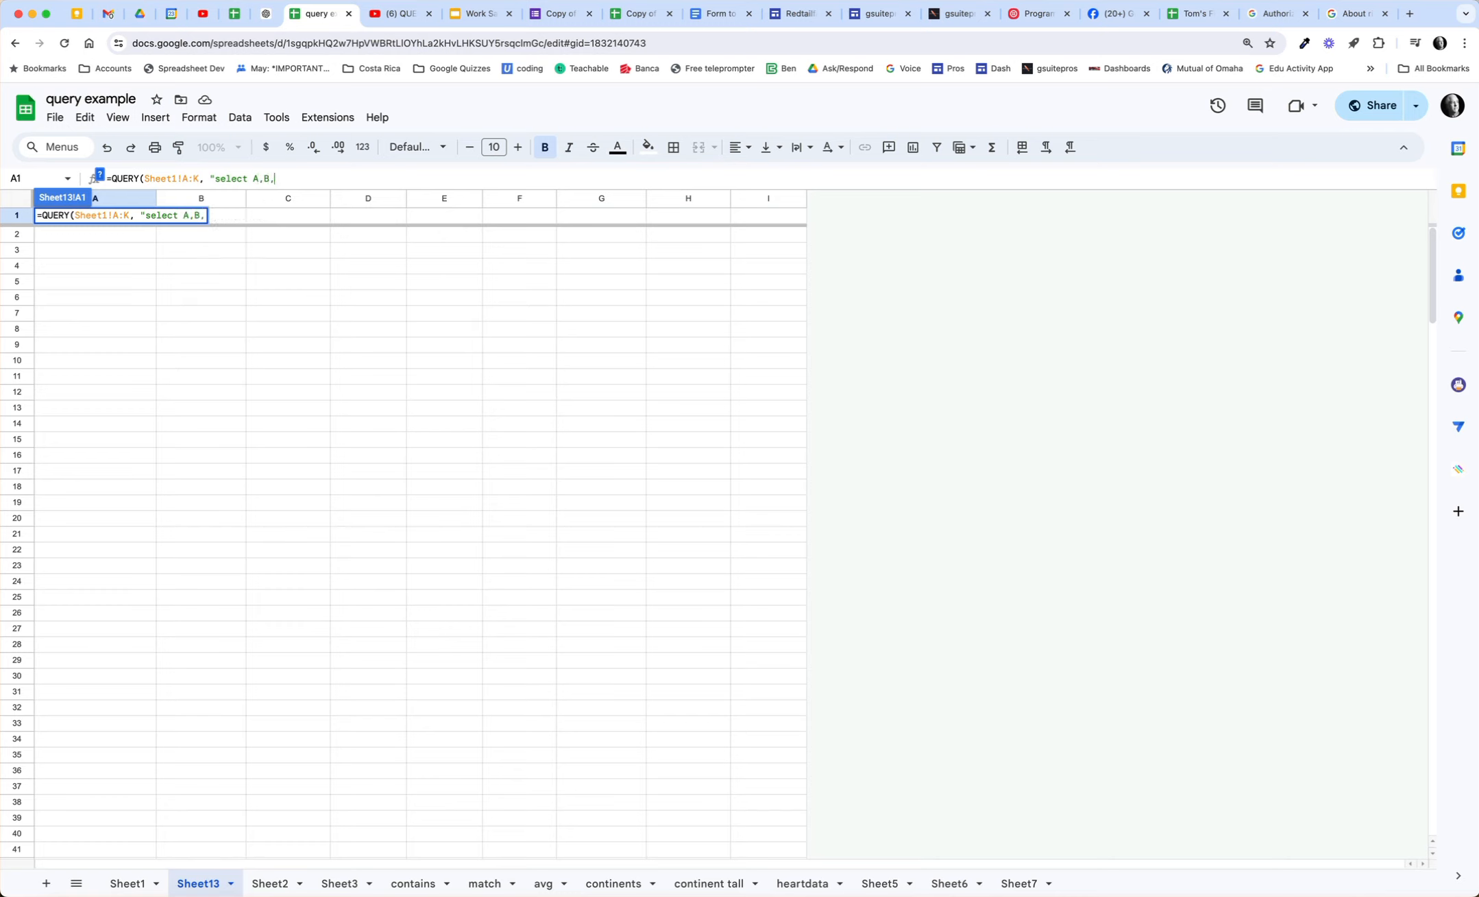
pyautogui.write('F where B> 100')
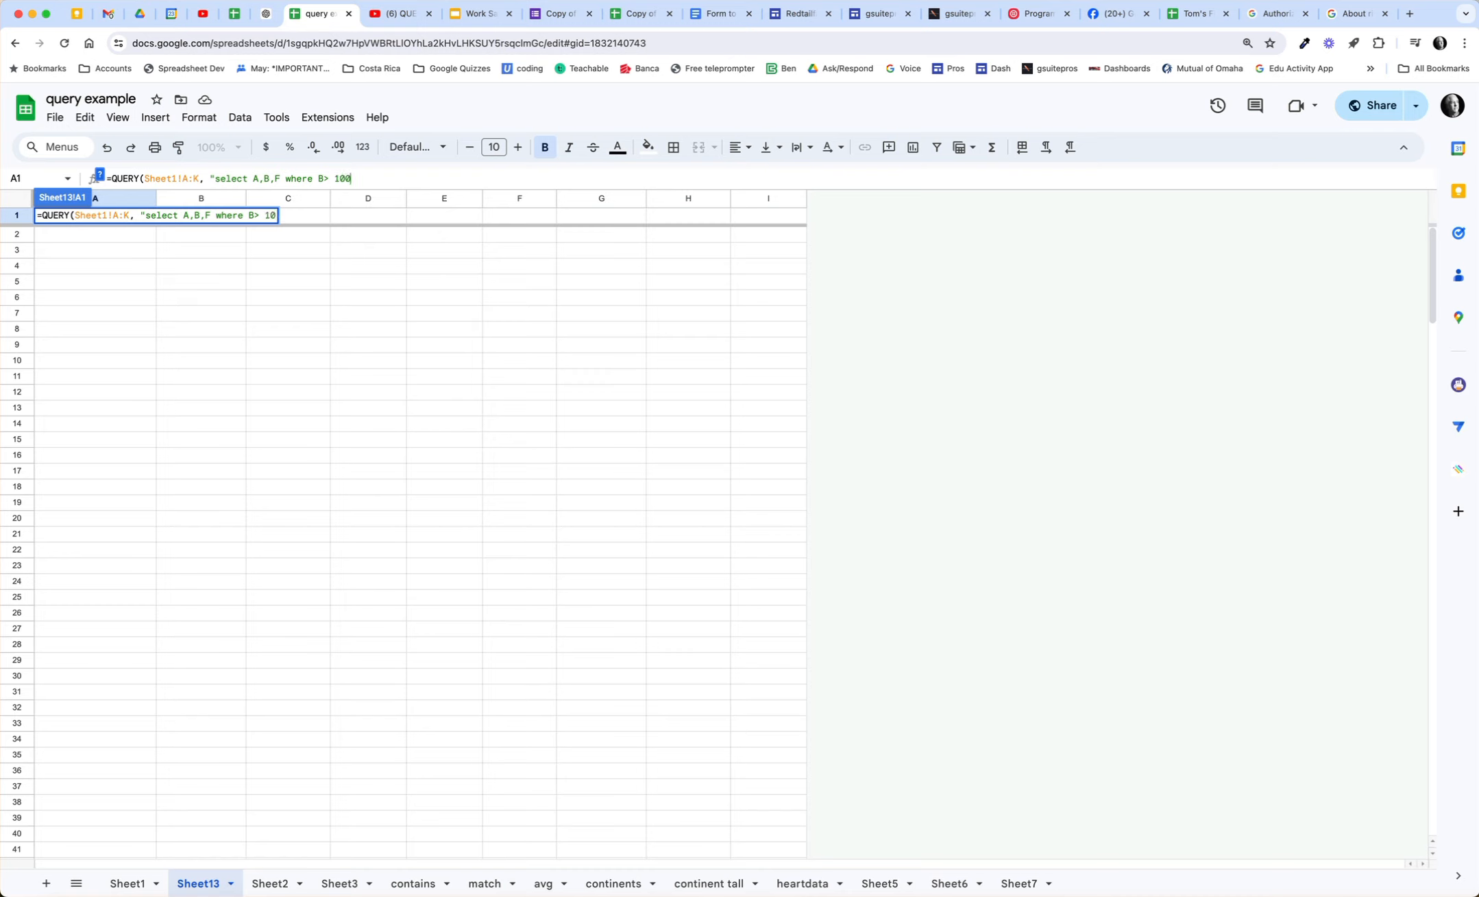
pyautogui.write('00000",1)')
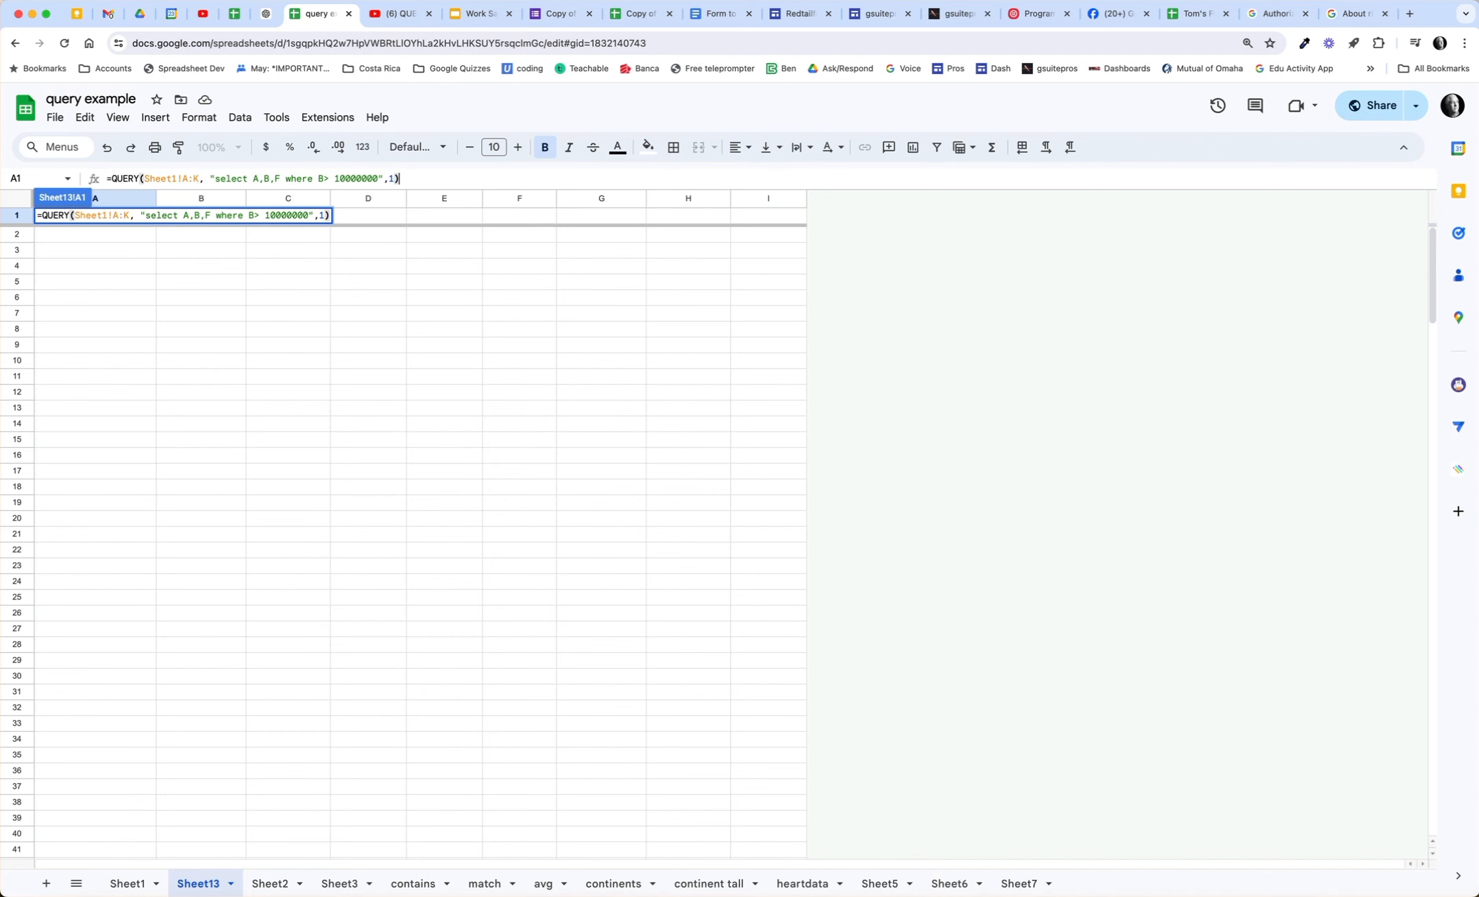
pyautogui.press('Return')
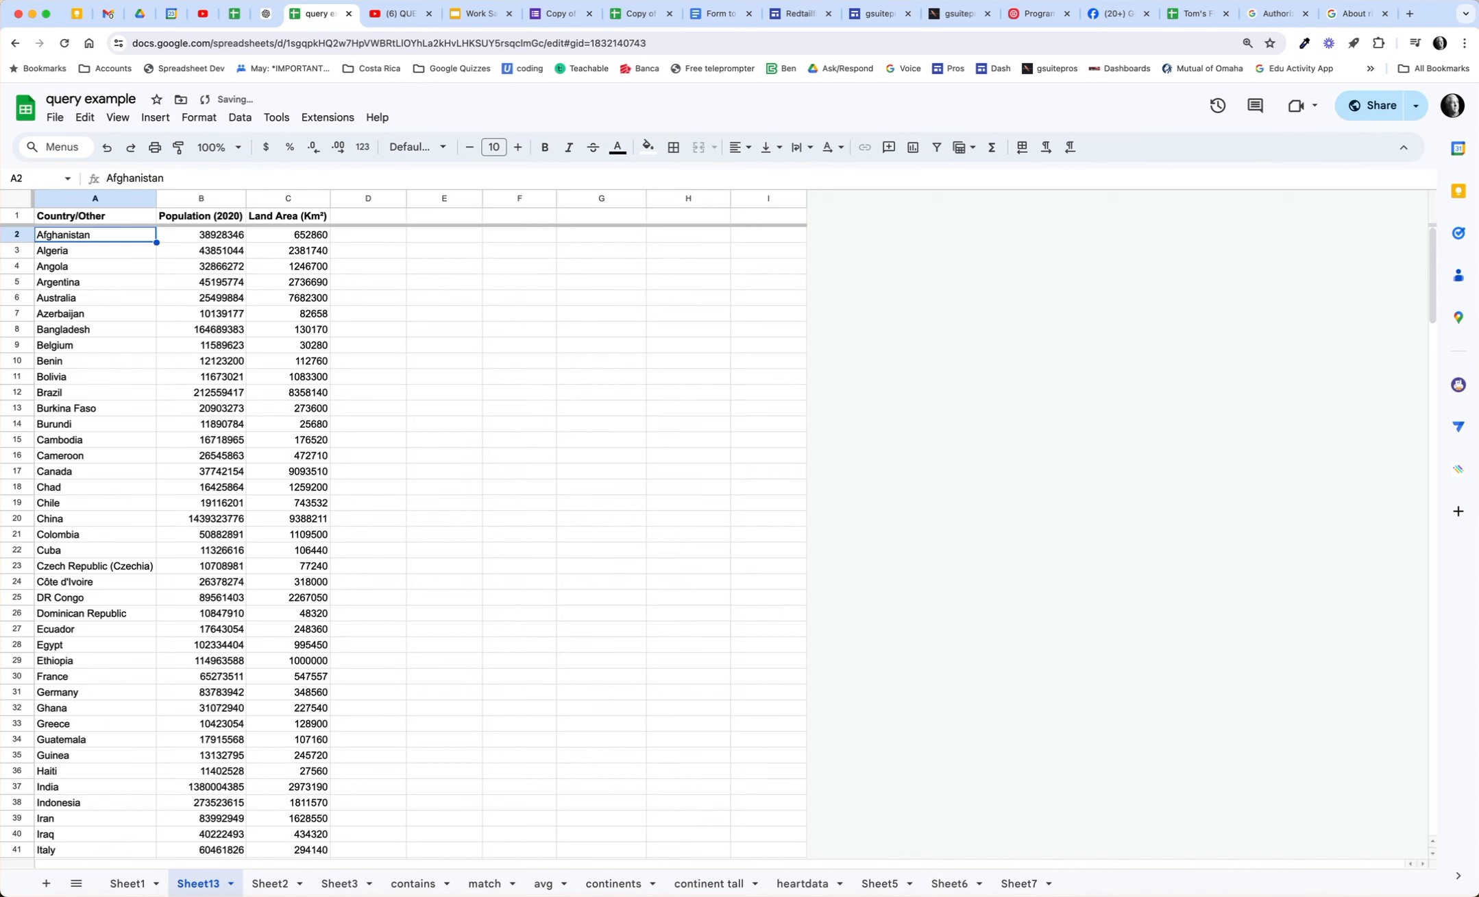
# Step: Raise the population threshold in the A1 query to 100000000 and append "order by B desc" to the query string
pyautogui.scroll(-5, 225, 483)
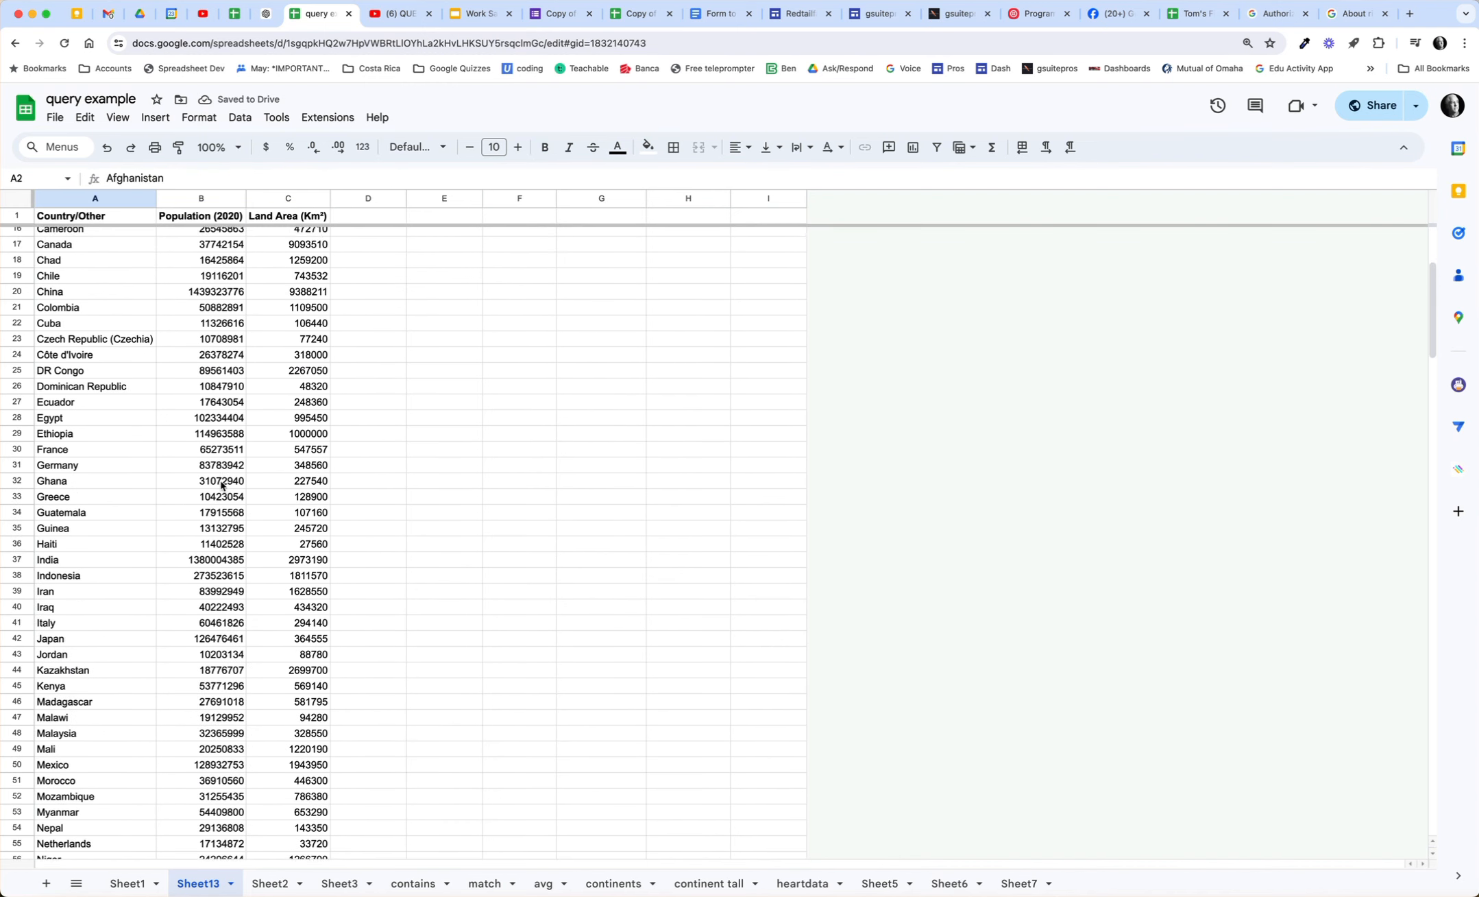
pyautogui.scroll(5, 224, 486)
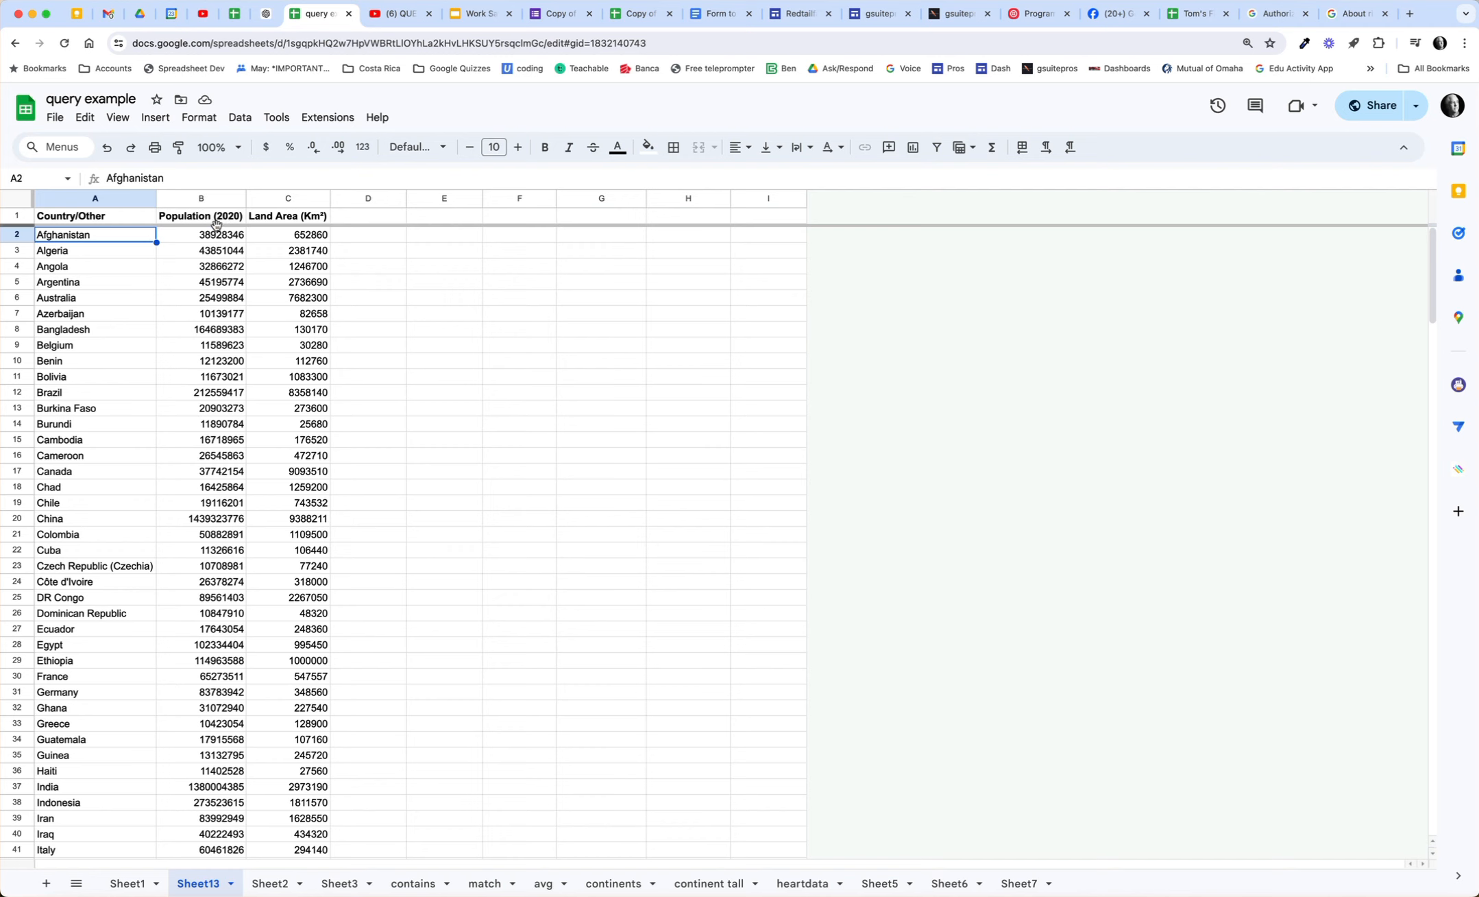
pyautogui.click(141, 220)
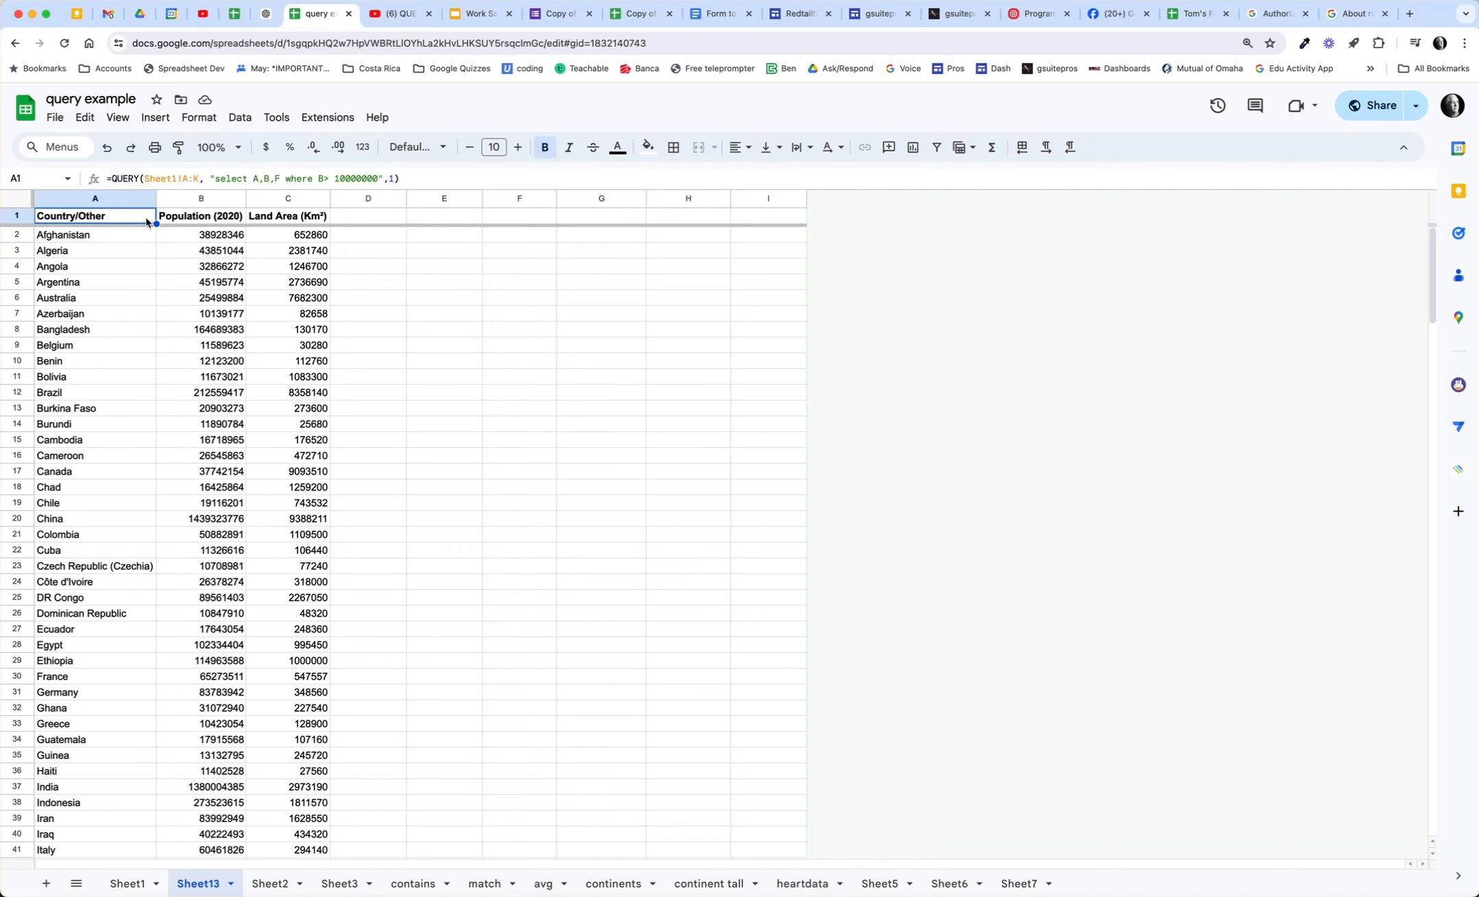
pyautogui.click(379, 178)
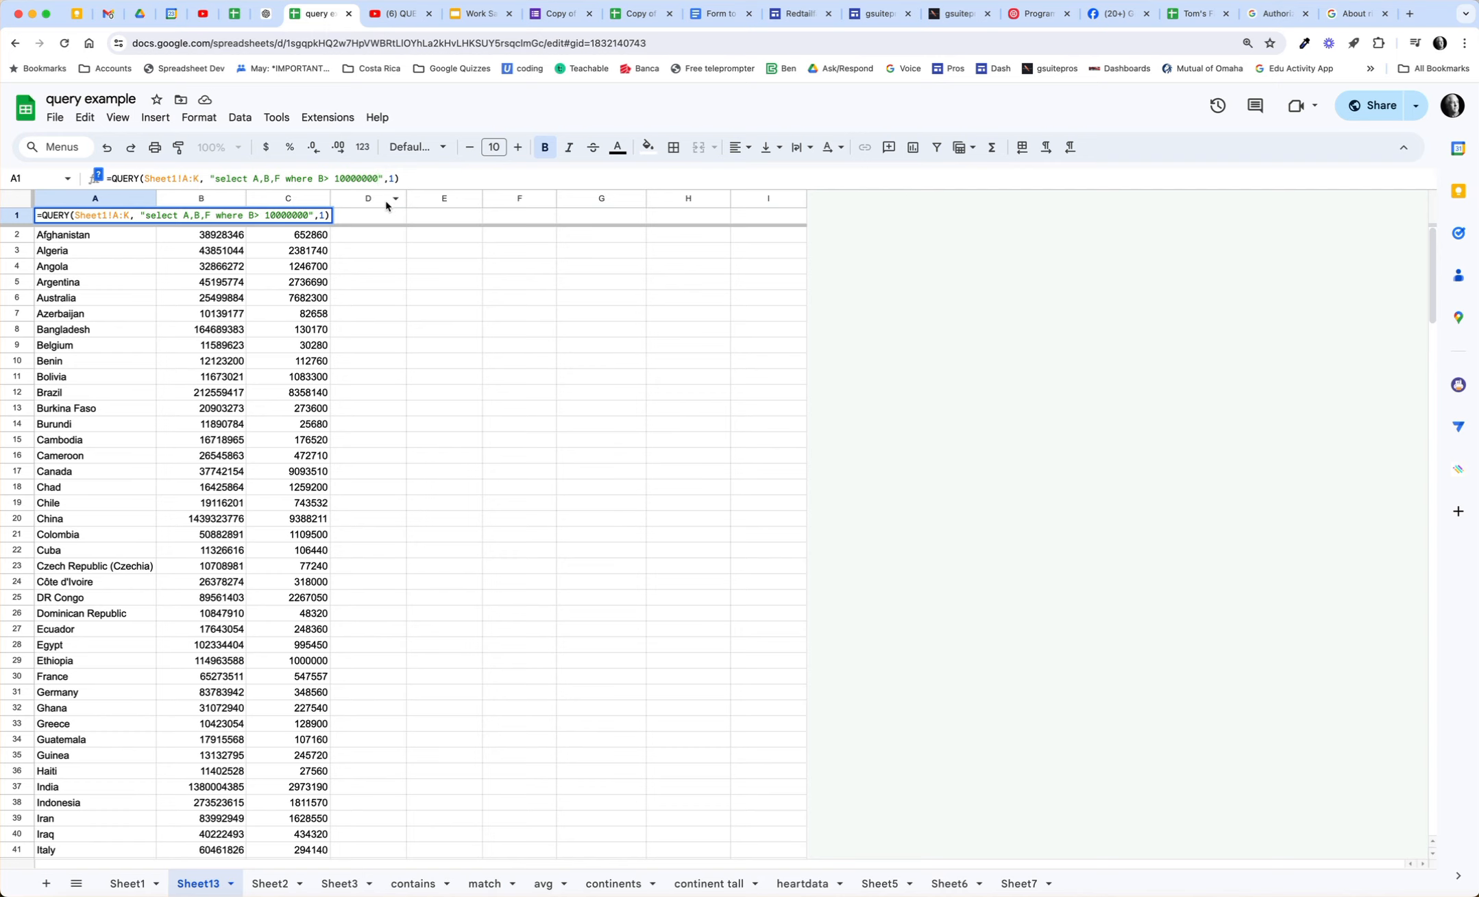
pyautogui.write('0')
pyautogui.write(' ord')
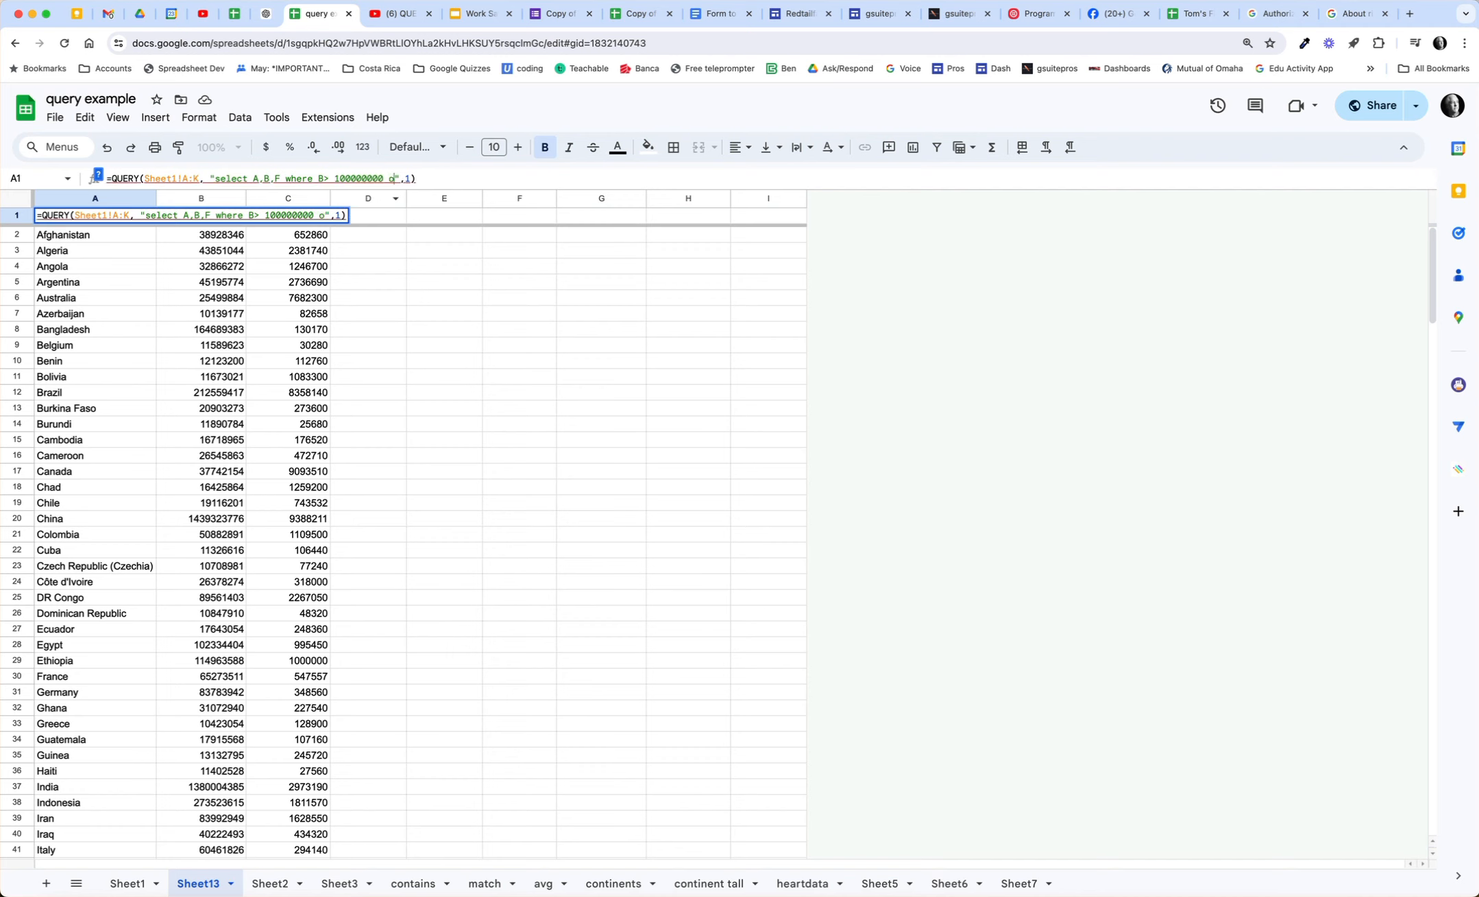
pyautogui.write('er by ')
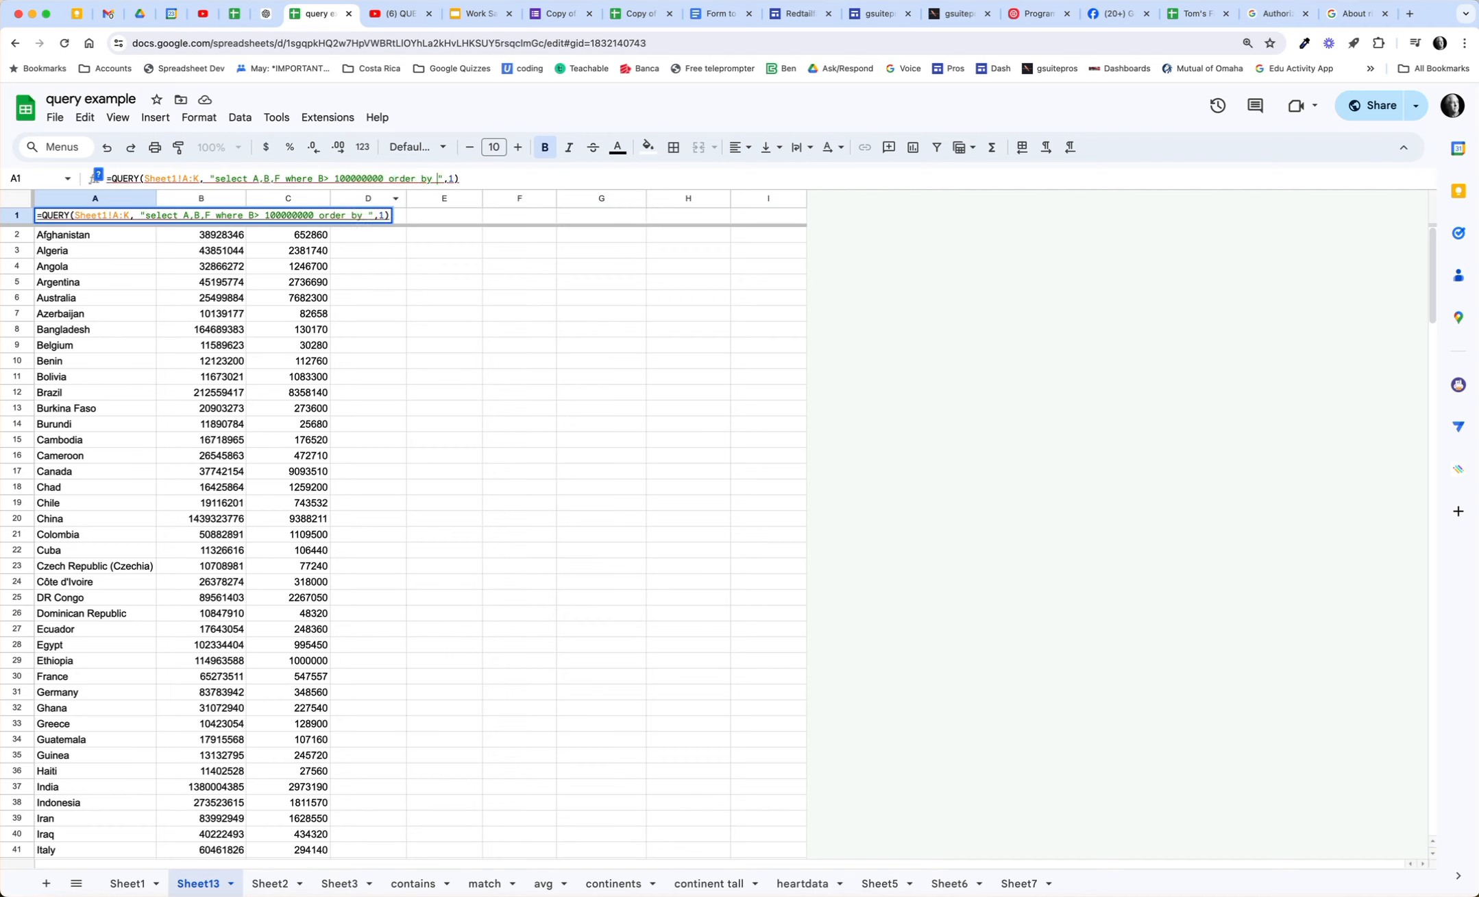
pyautogui.write('B desc')
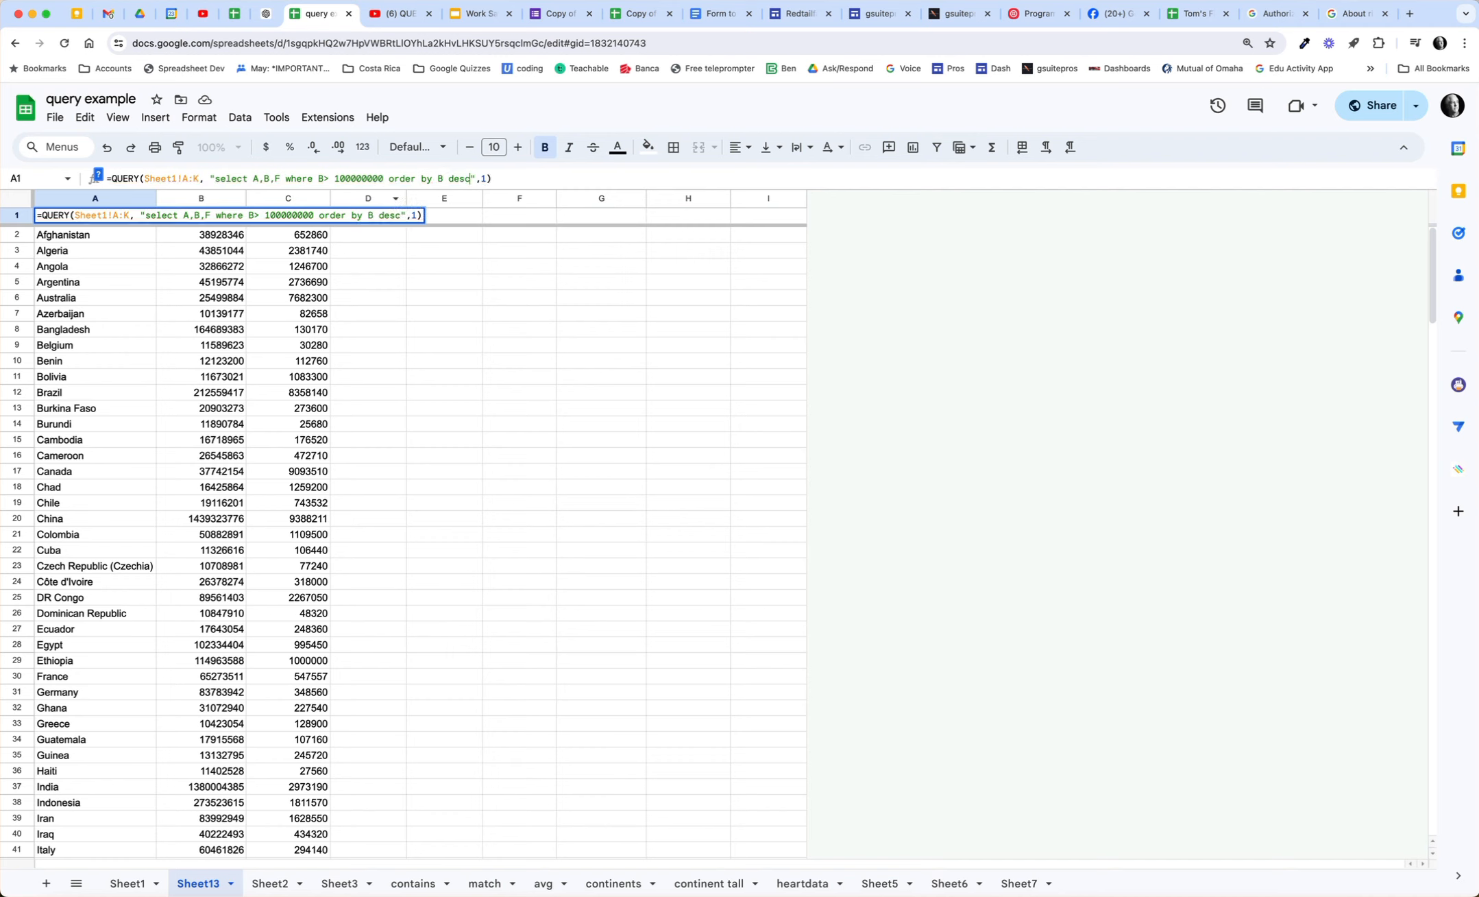
pyautogui.press('Return')
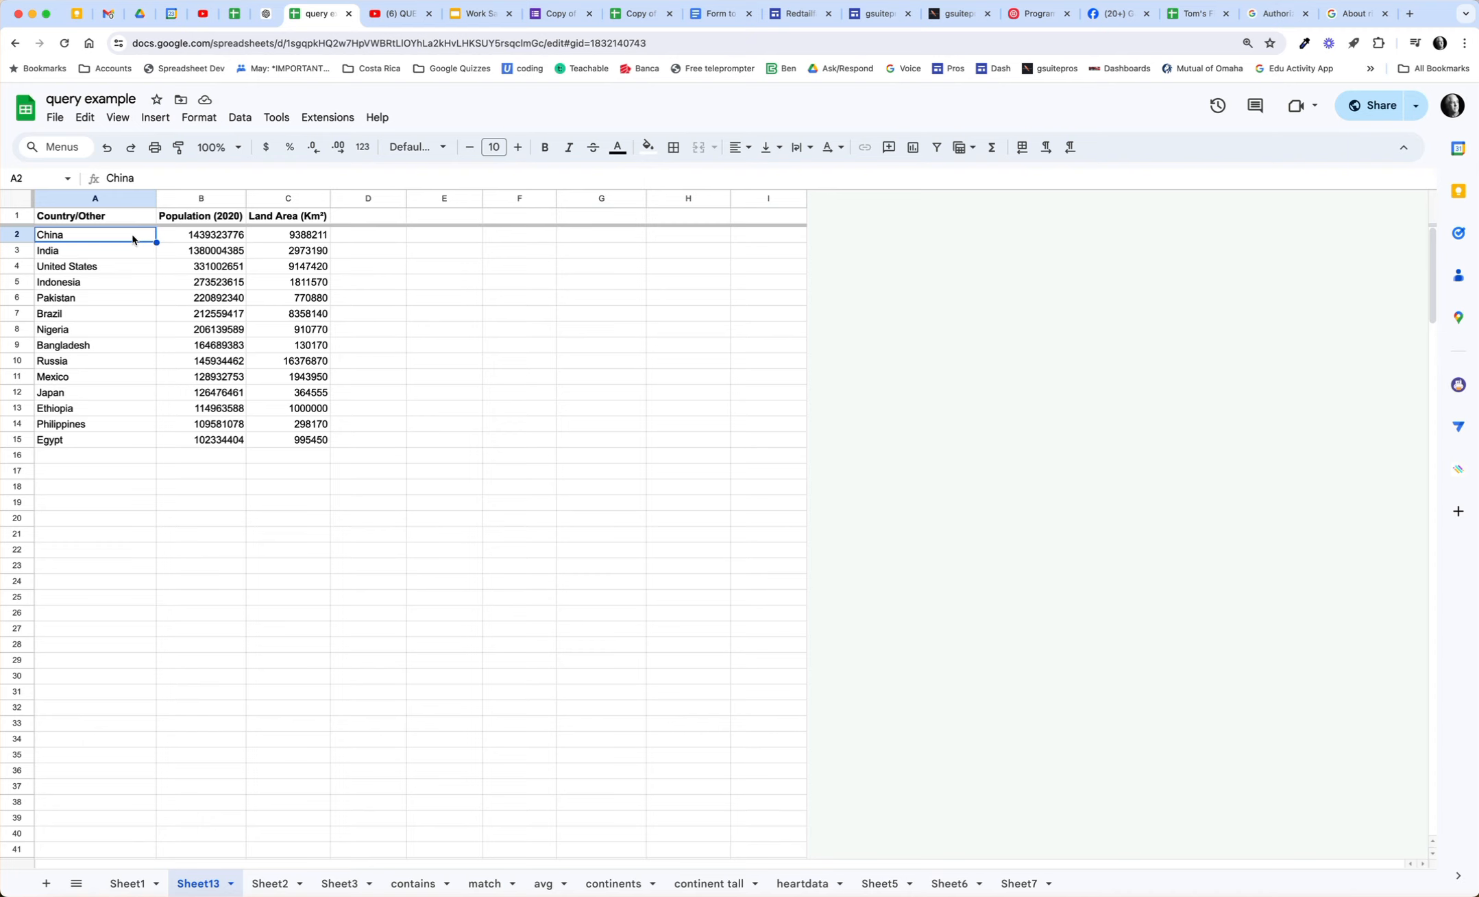
# Step: Compare the query formula in Sheet13 with columns A, B and F of the source data in Sheet1
pyautogui.click(126, 224)
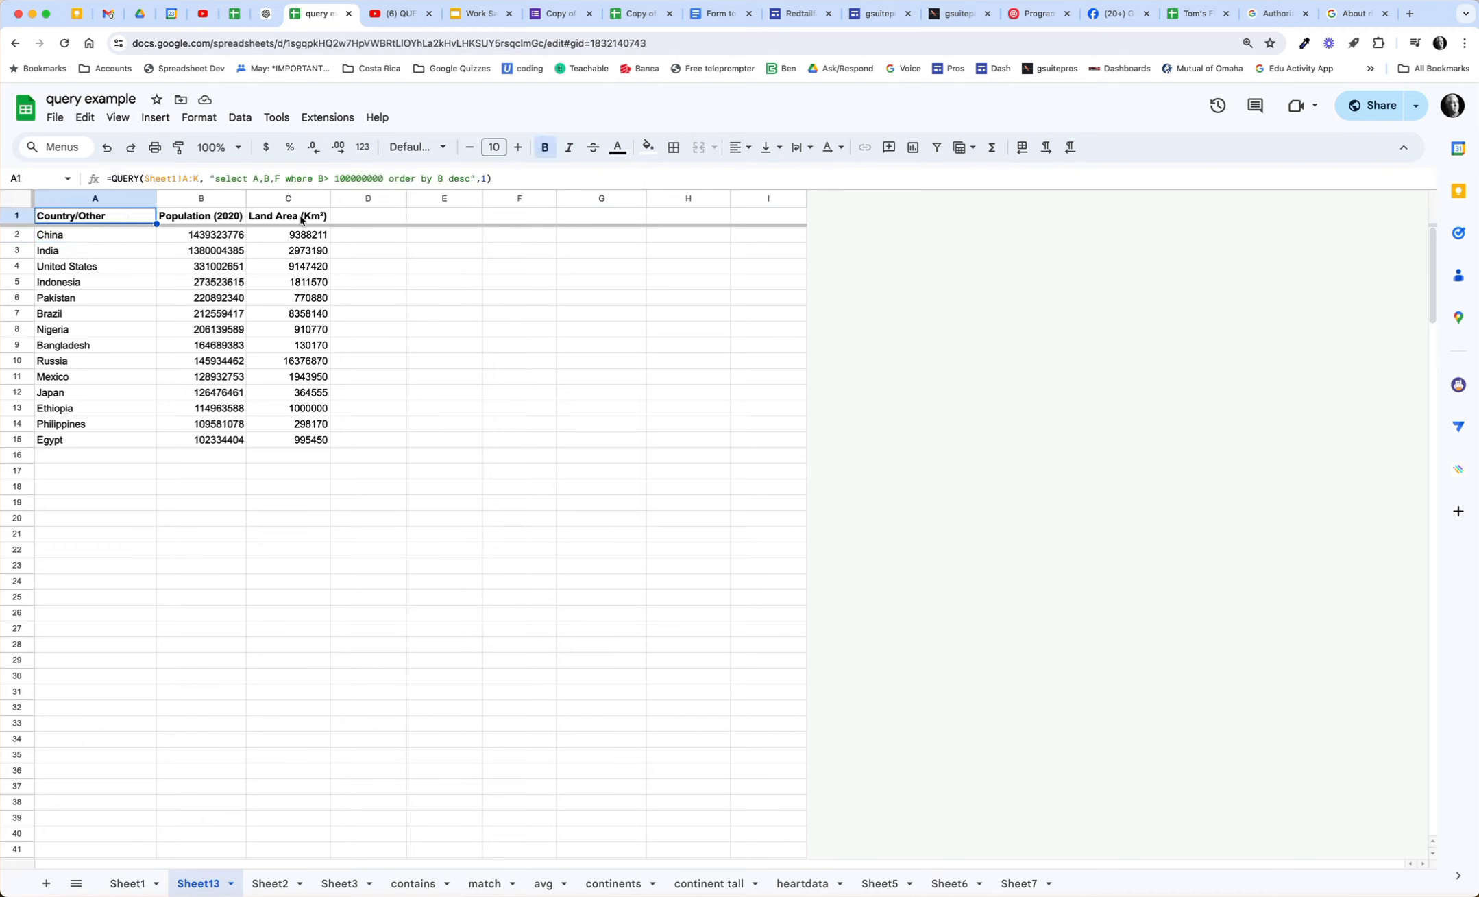
pyautogui.click(120, 885)
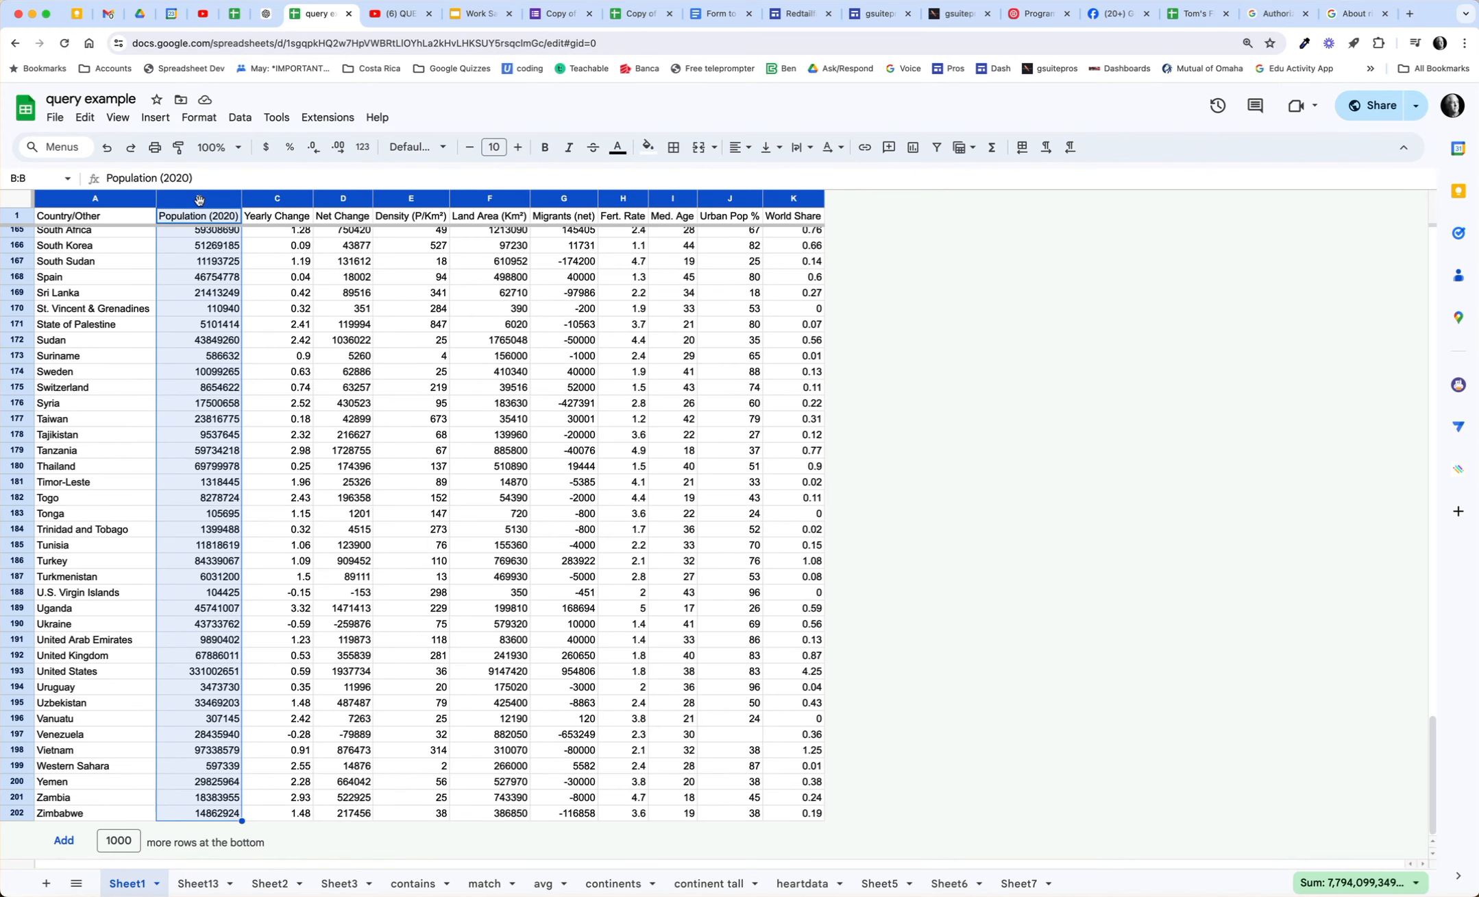
pyautogui.click(138, 200)
pyautogui.click(202, 200)
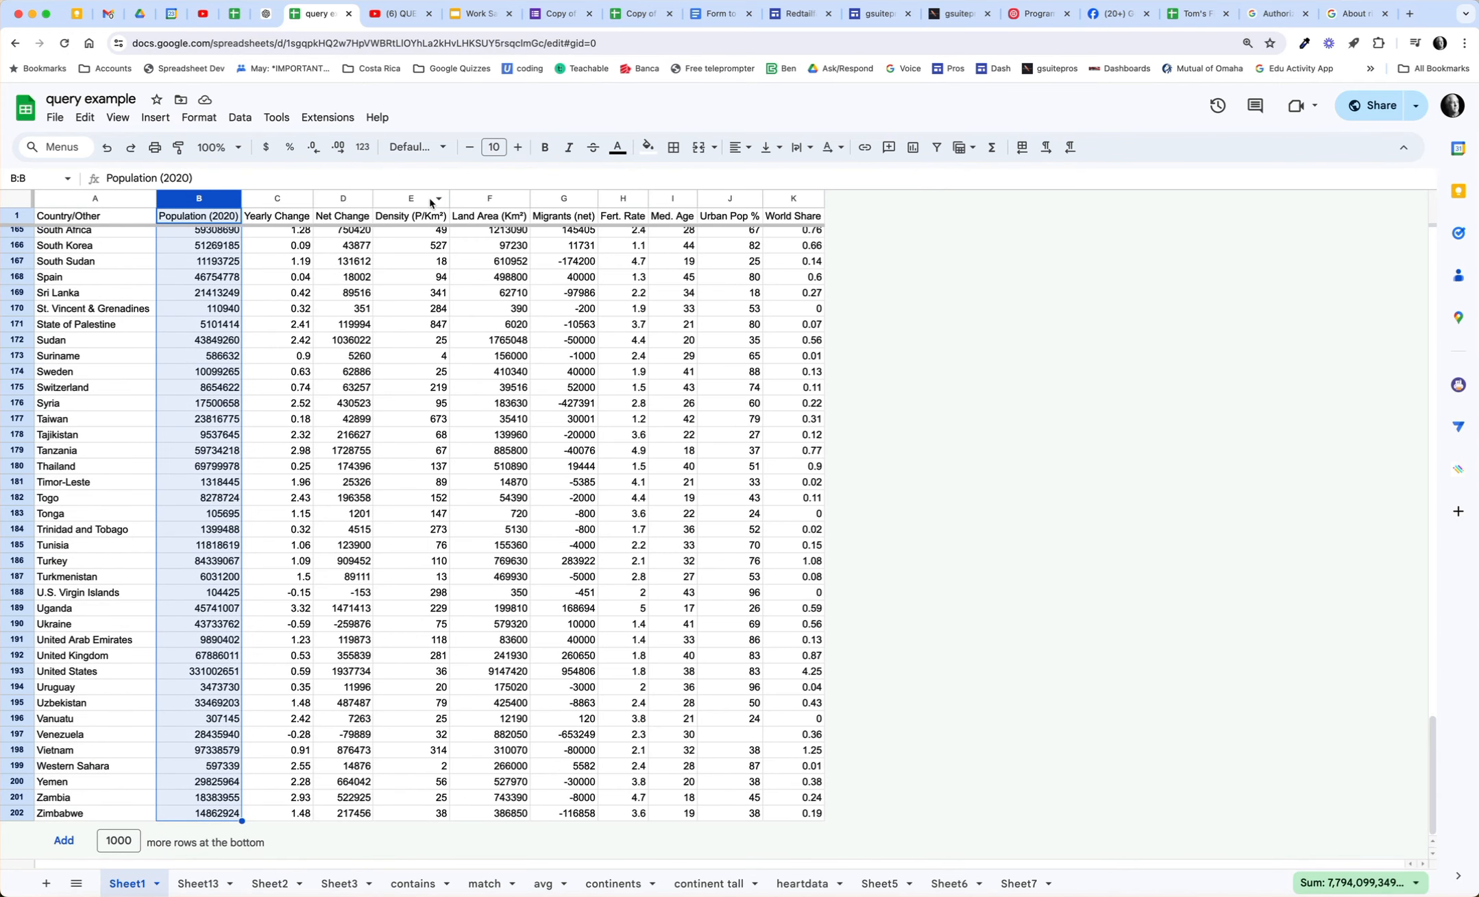
pyautogui.click(460, 198)
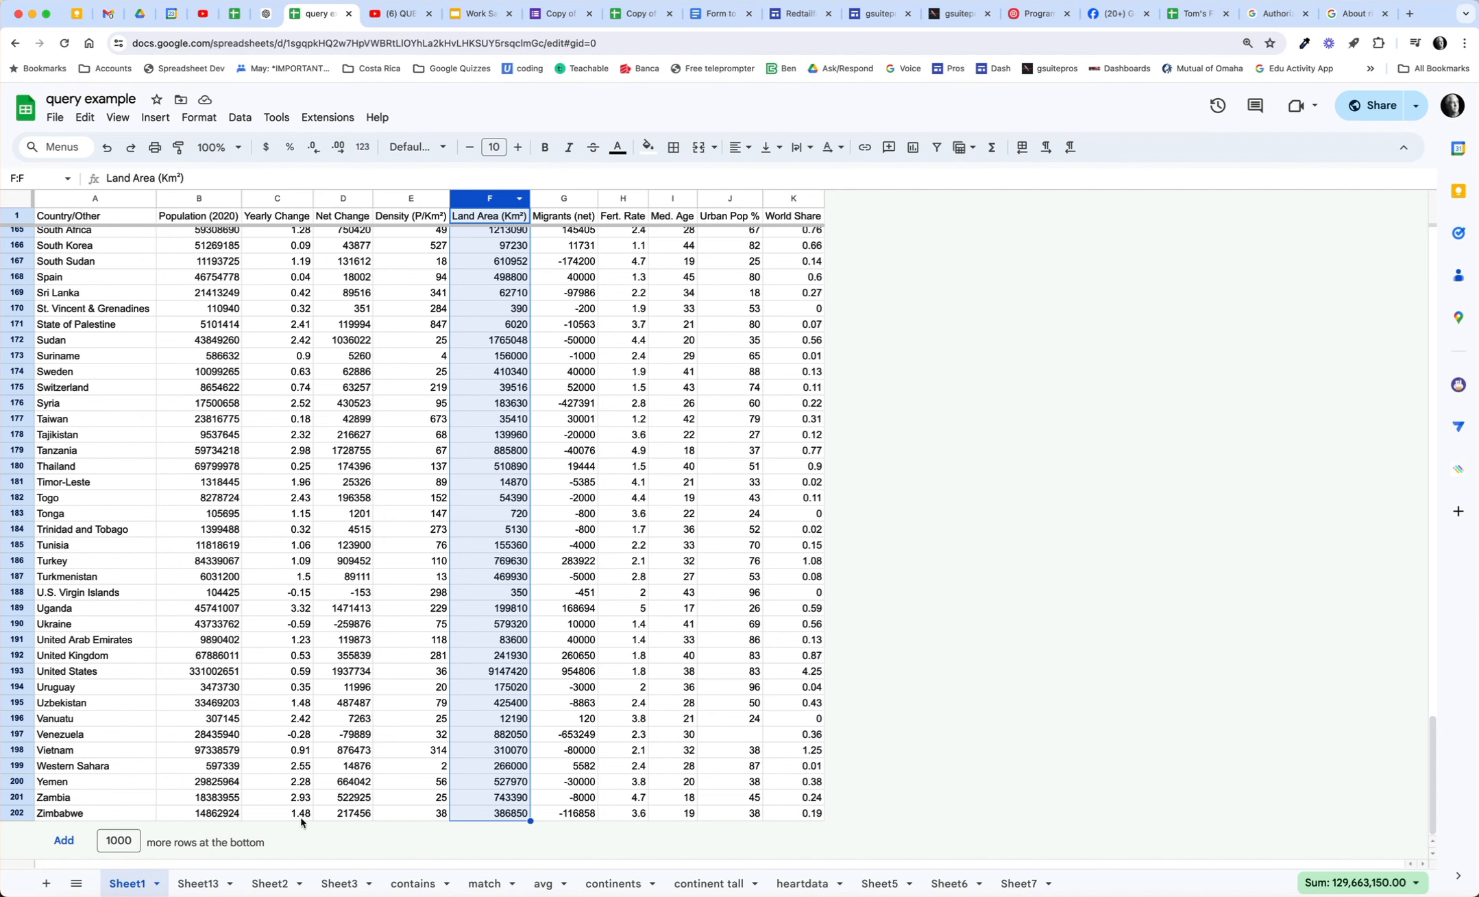
pyautogui.click(199, 883)
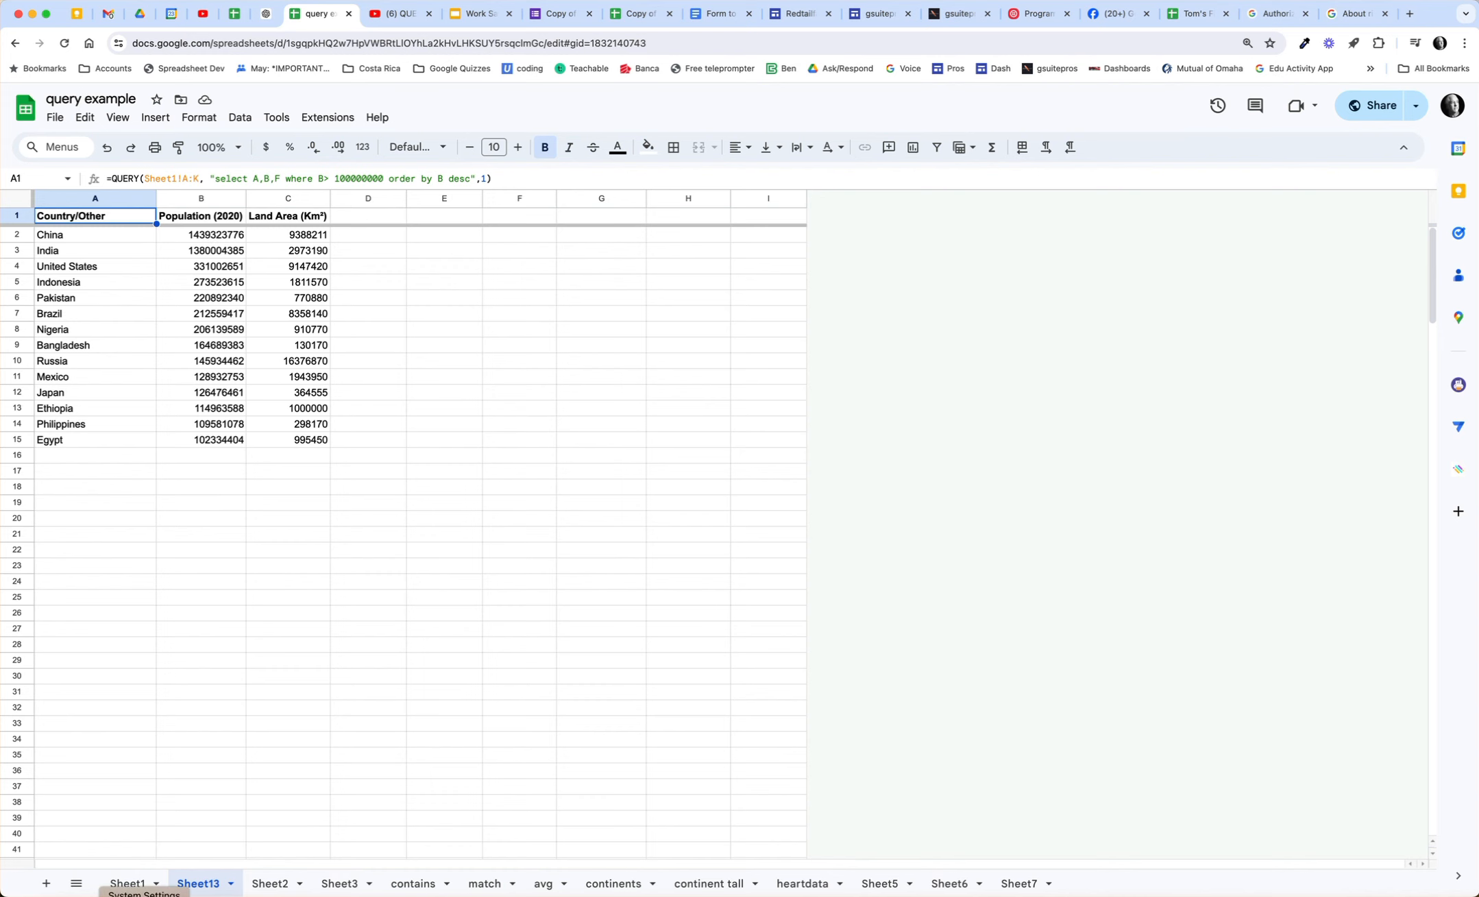
# Step: Insert one blank column before the Population (2020) column in Sheet1 and check the query output in Sheet13
pyautogui.click(133, 885)
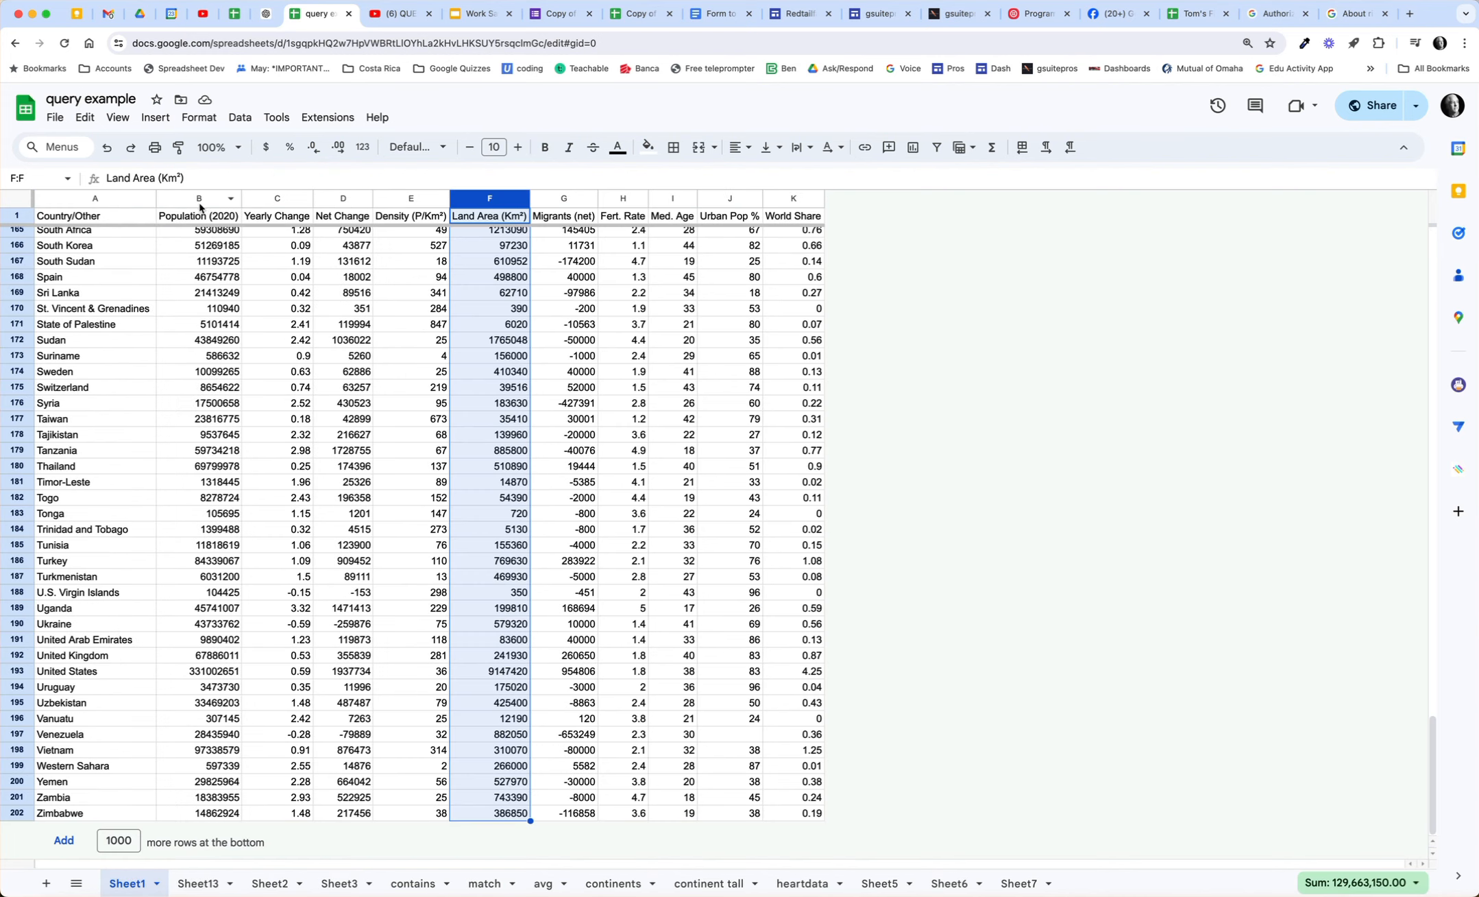
pyautogui.click(230, 201)
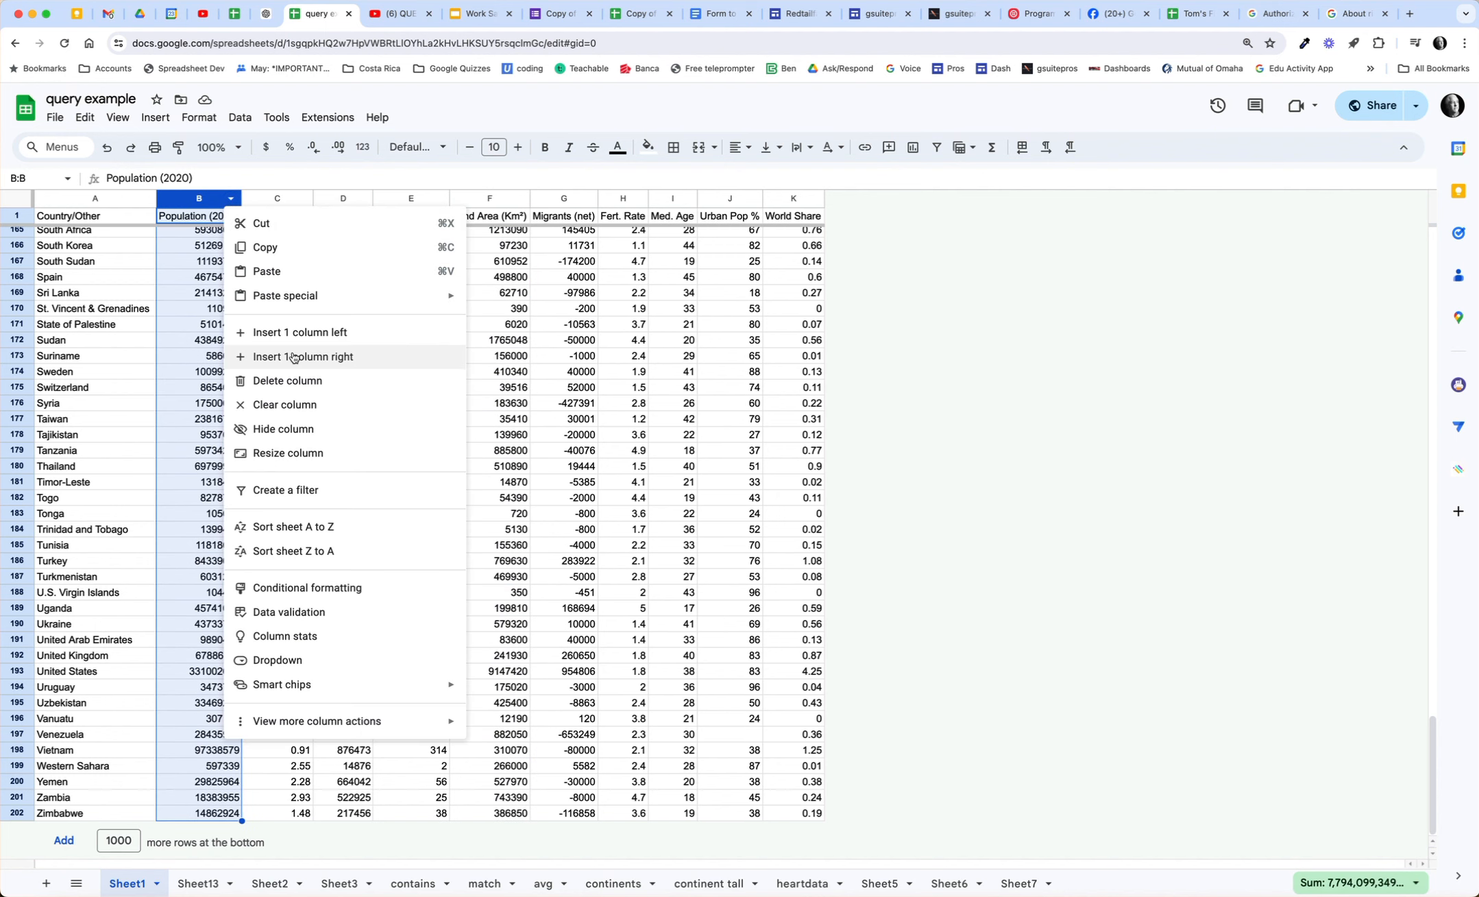
pyautogui.click(298, 335)
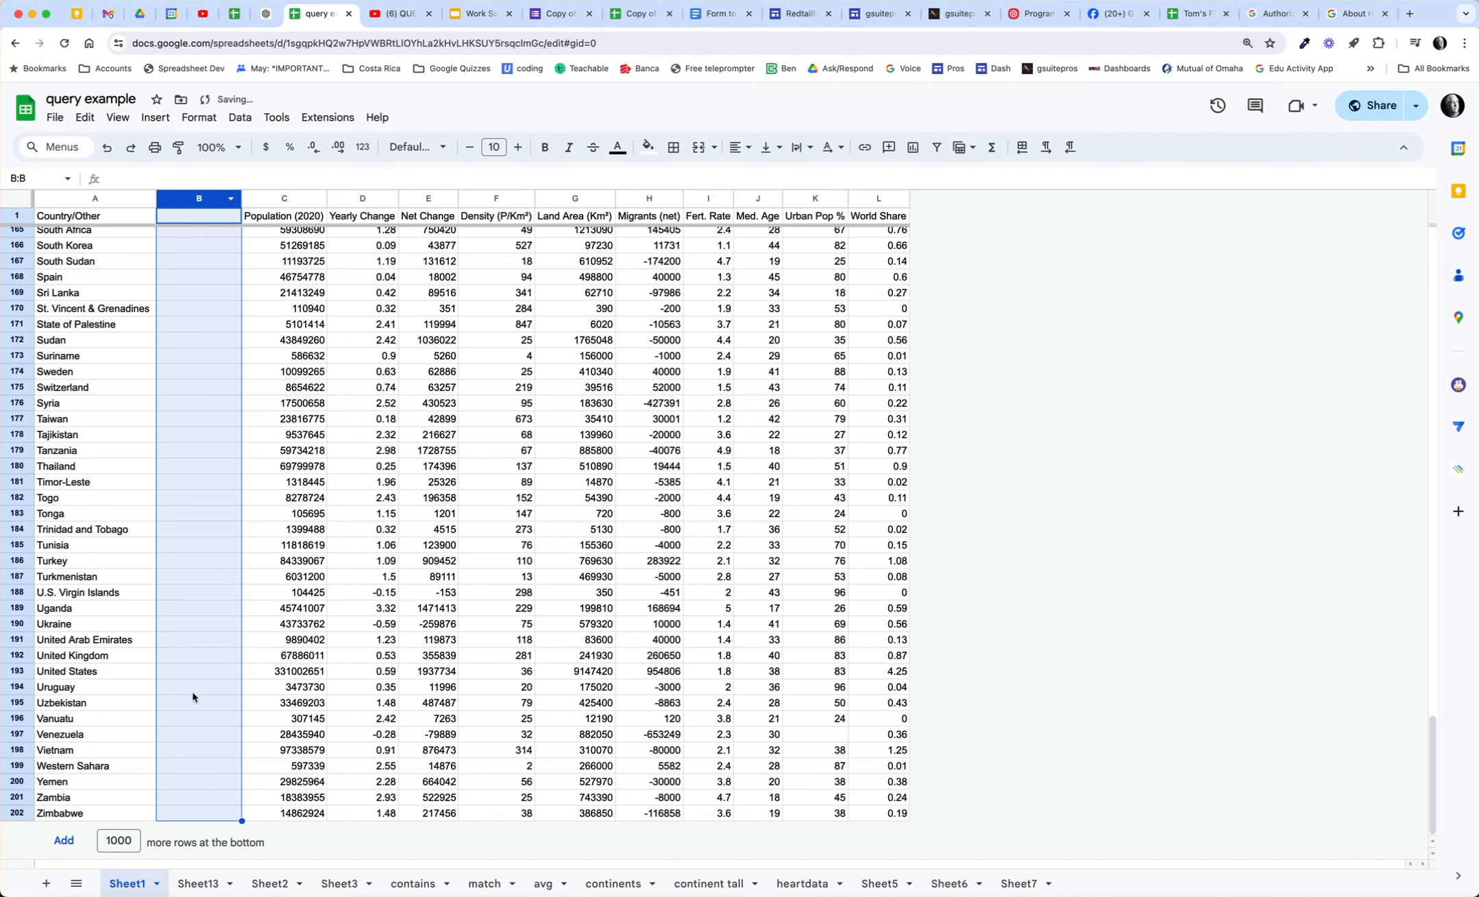
pyautogui.click(205, 880)
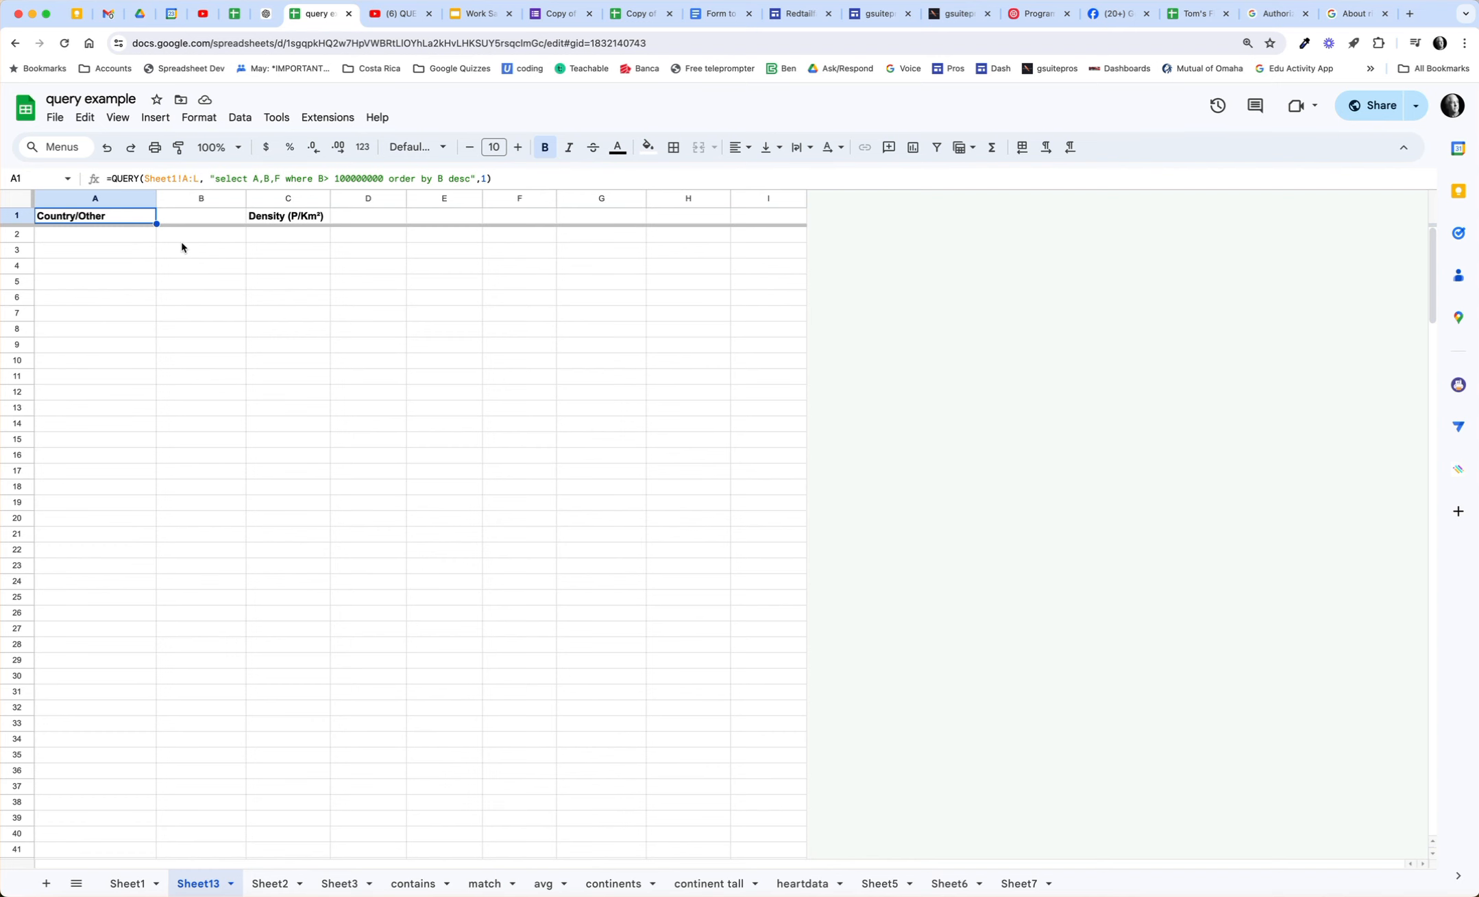
# Step: Insert three more blank columns before Population (2020) in Sheet1 and compare the data with the query in Sheet13
pyautogui.click(134, 887)
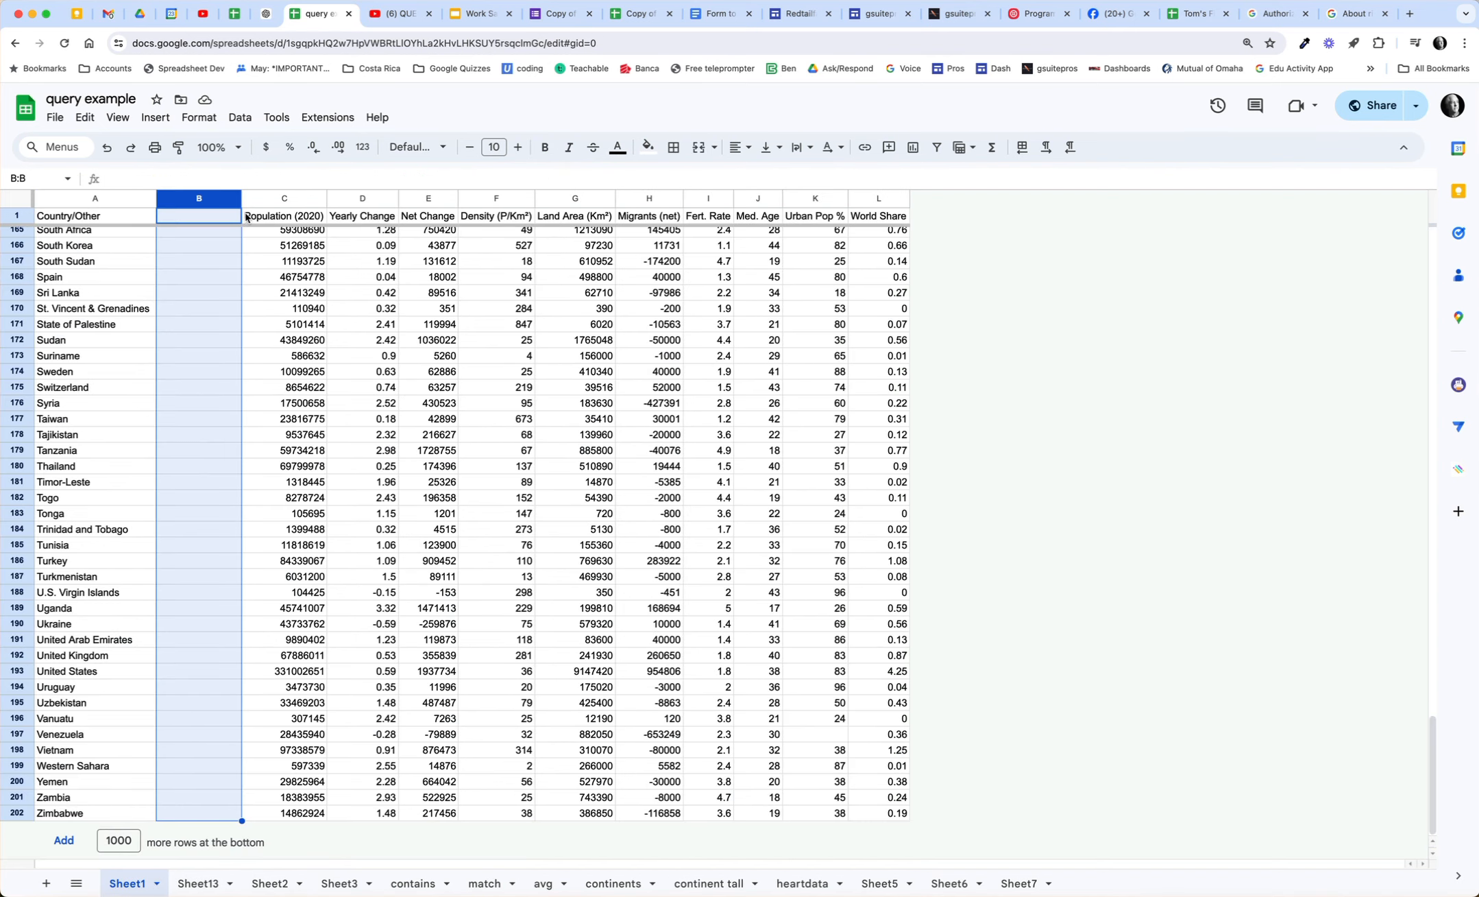
pyautogui.click(281, 200)
pyautogui.moveTo(281, 199); pyautogui.dragTo(450, 205)
pyautogui.click(448, 203)
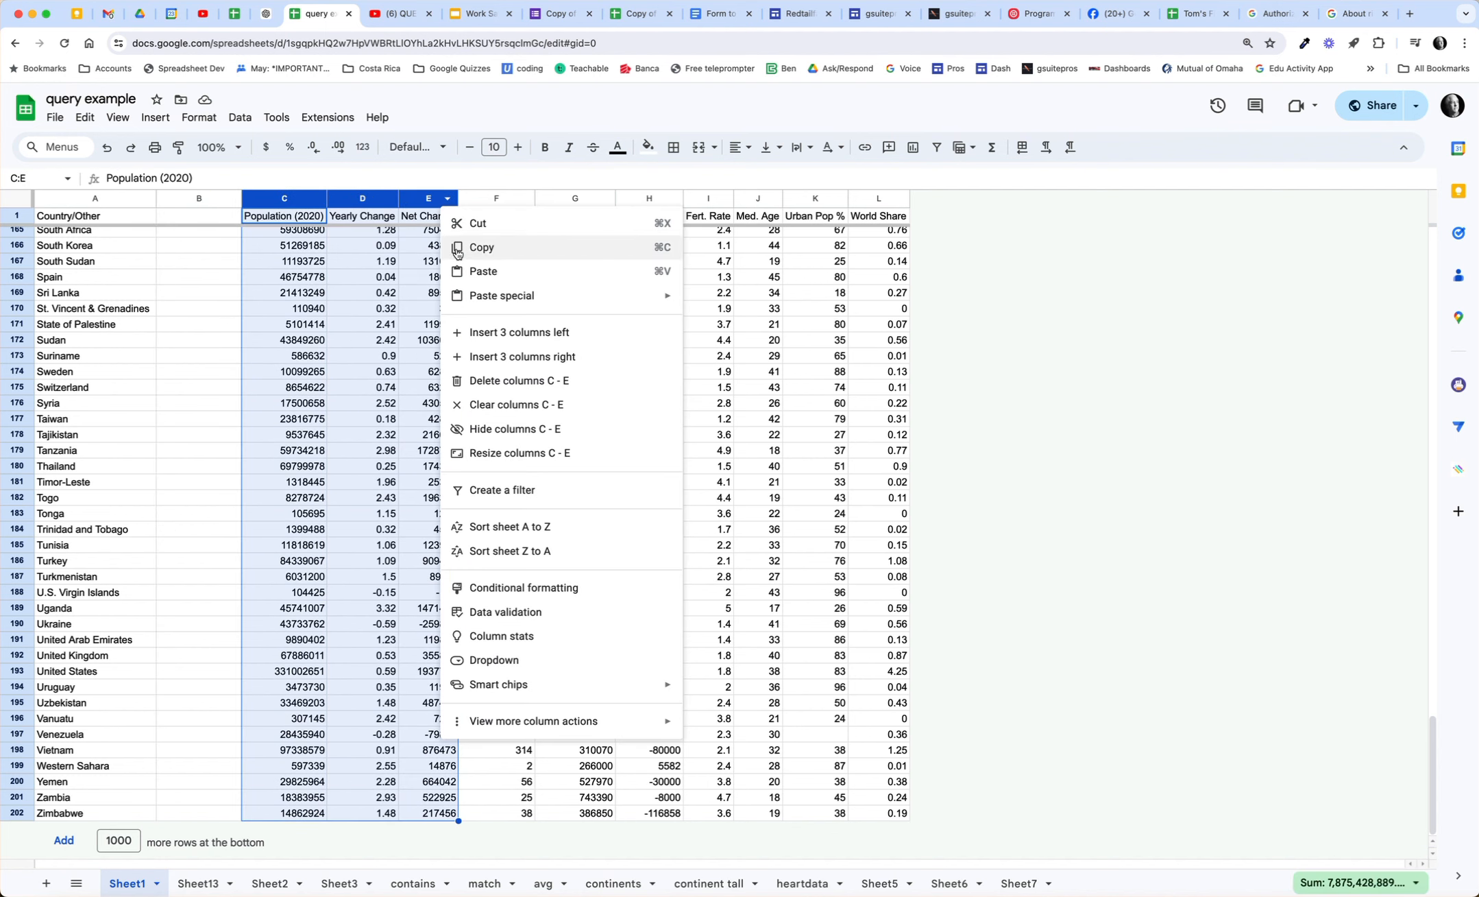
pyautogui.click(497, 336)
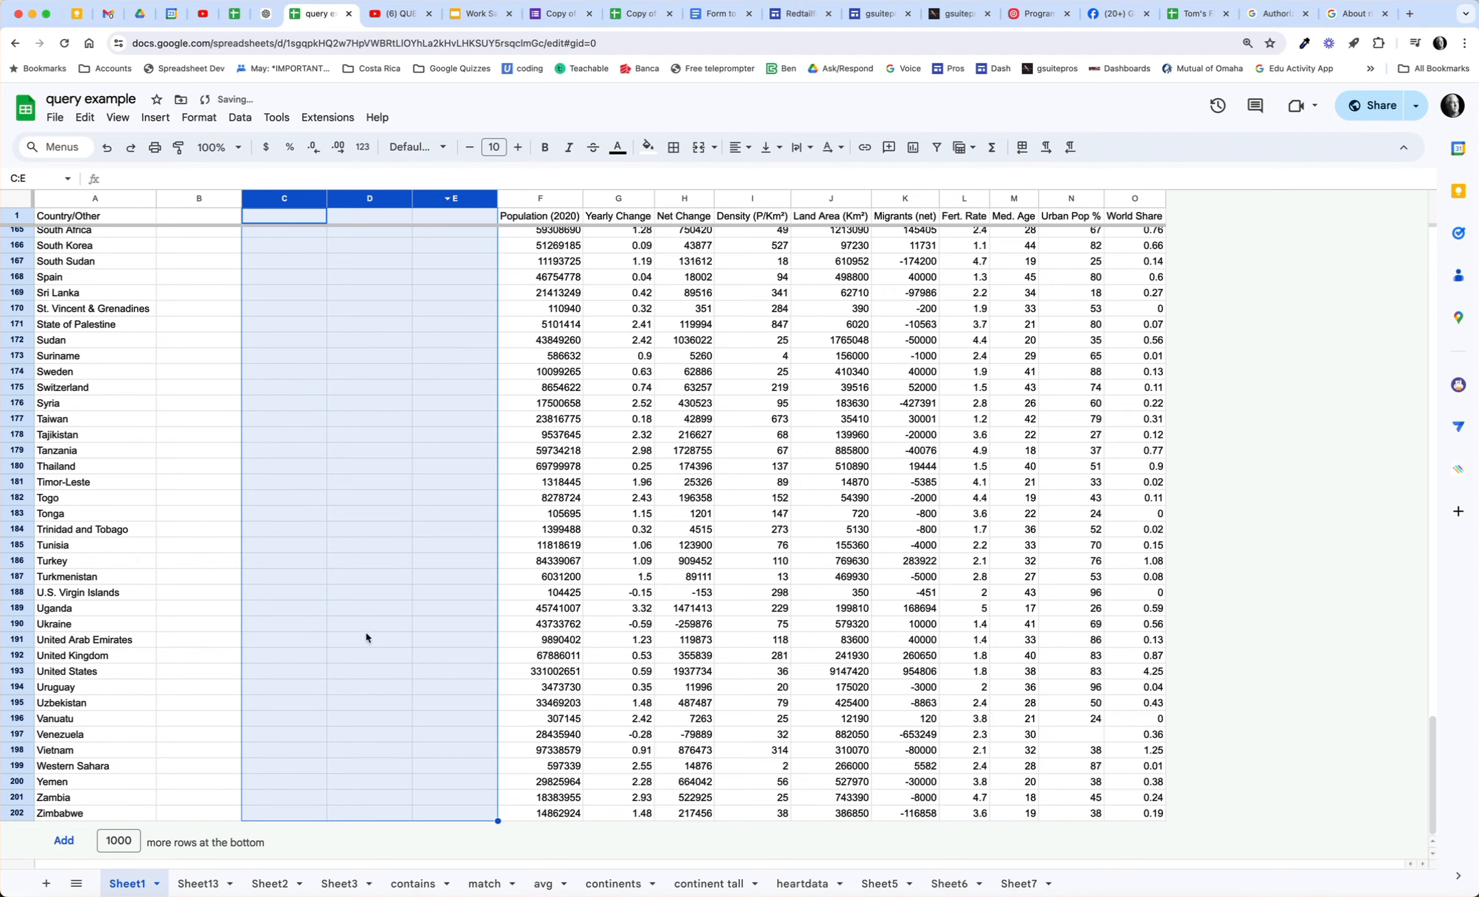
pyautogui.click(187, 876)
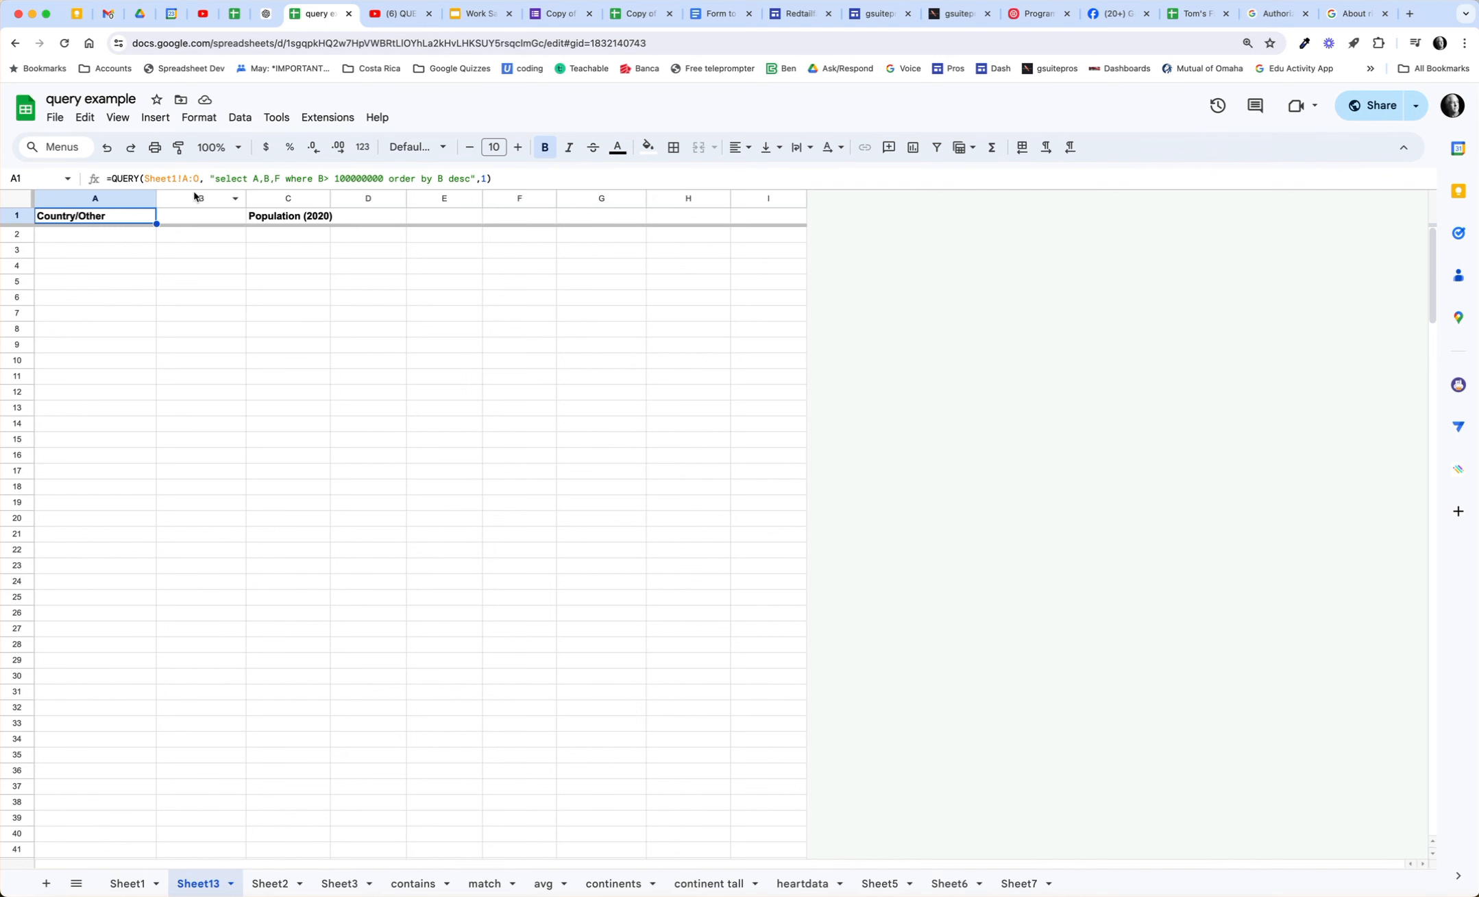
pyautogui.click(132, 885)
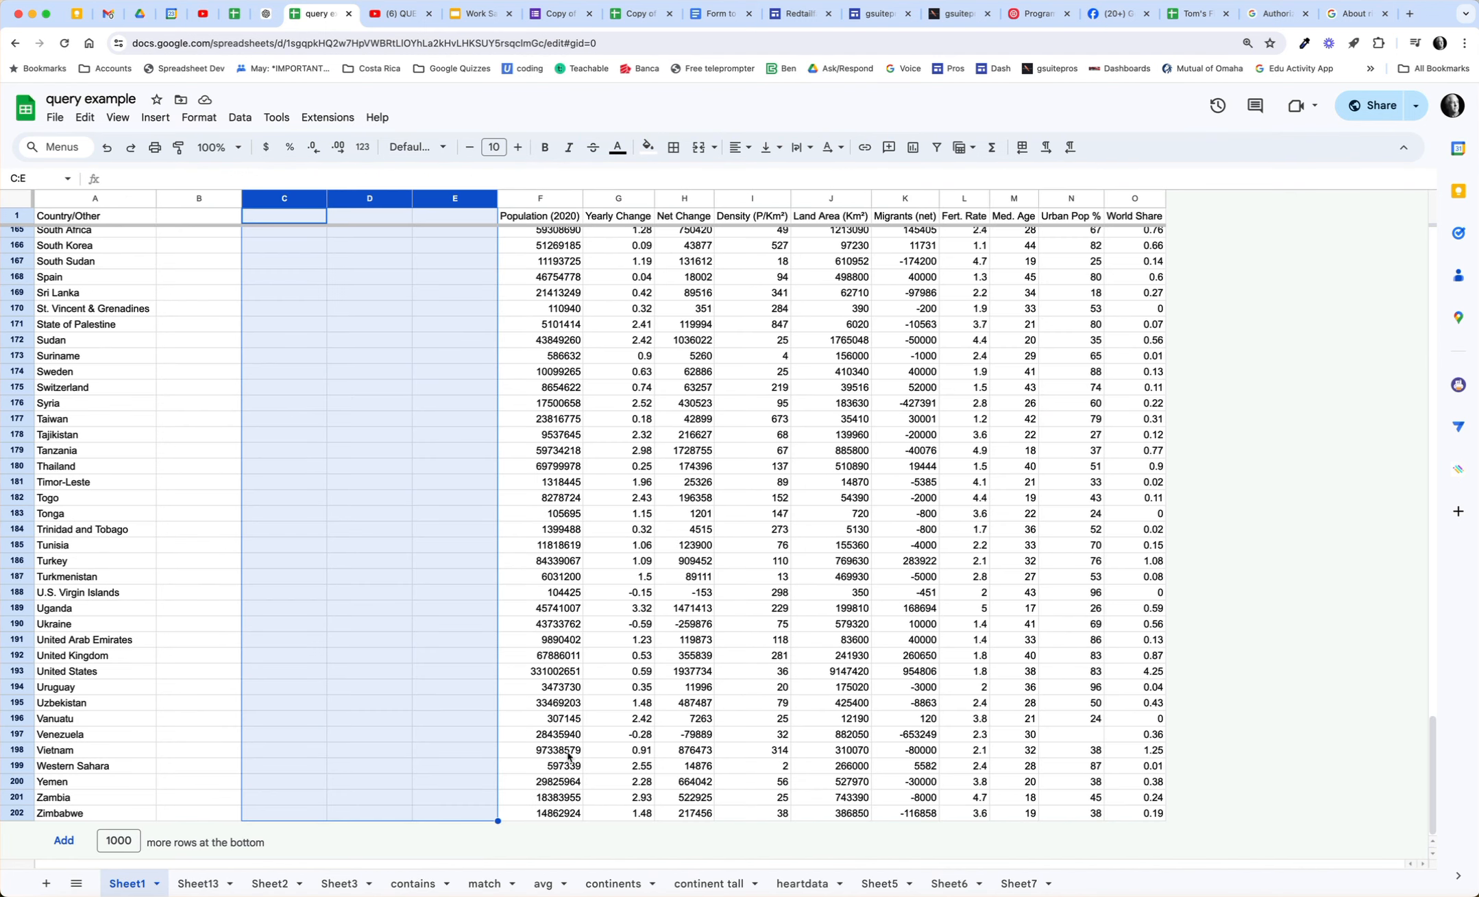
pyautogui.click(208, 885)
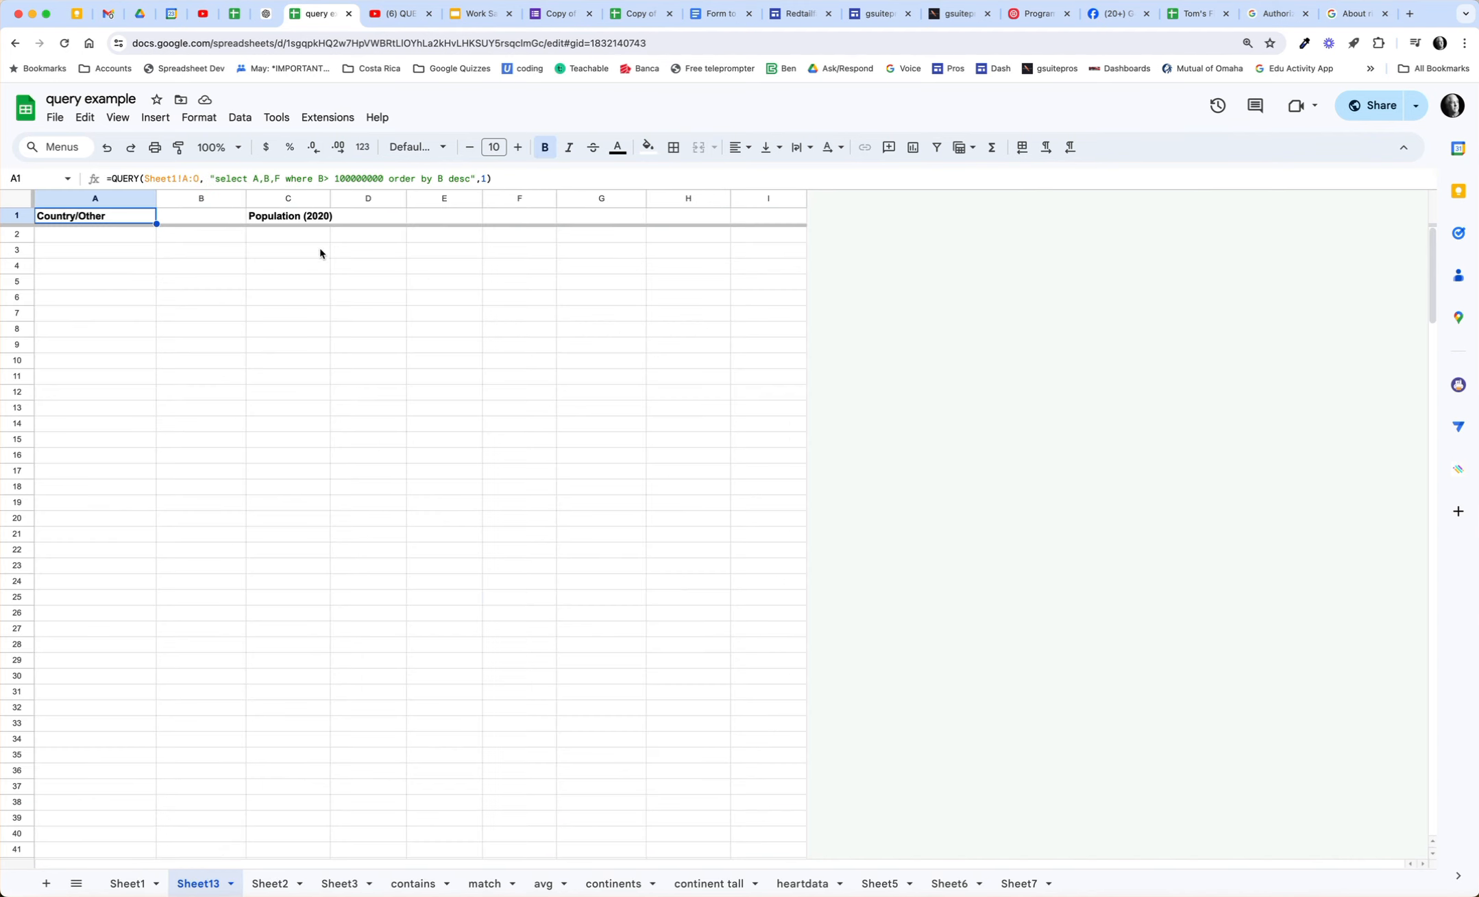
pyautogui.click(127, 883)
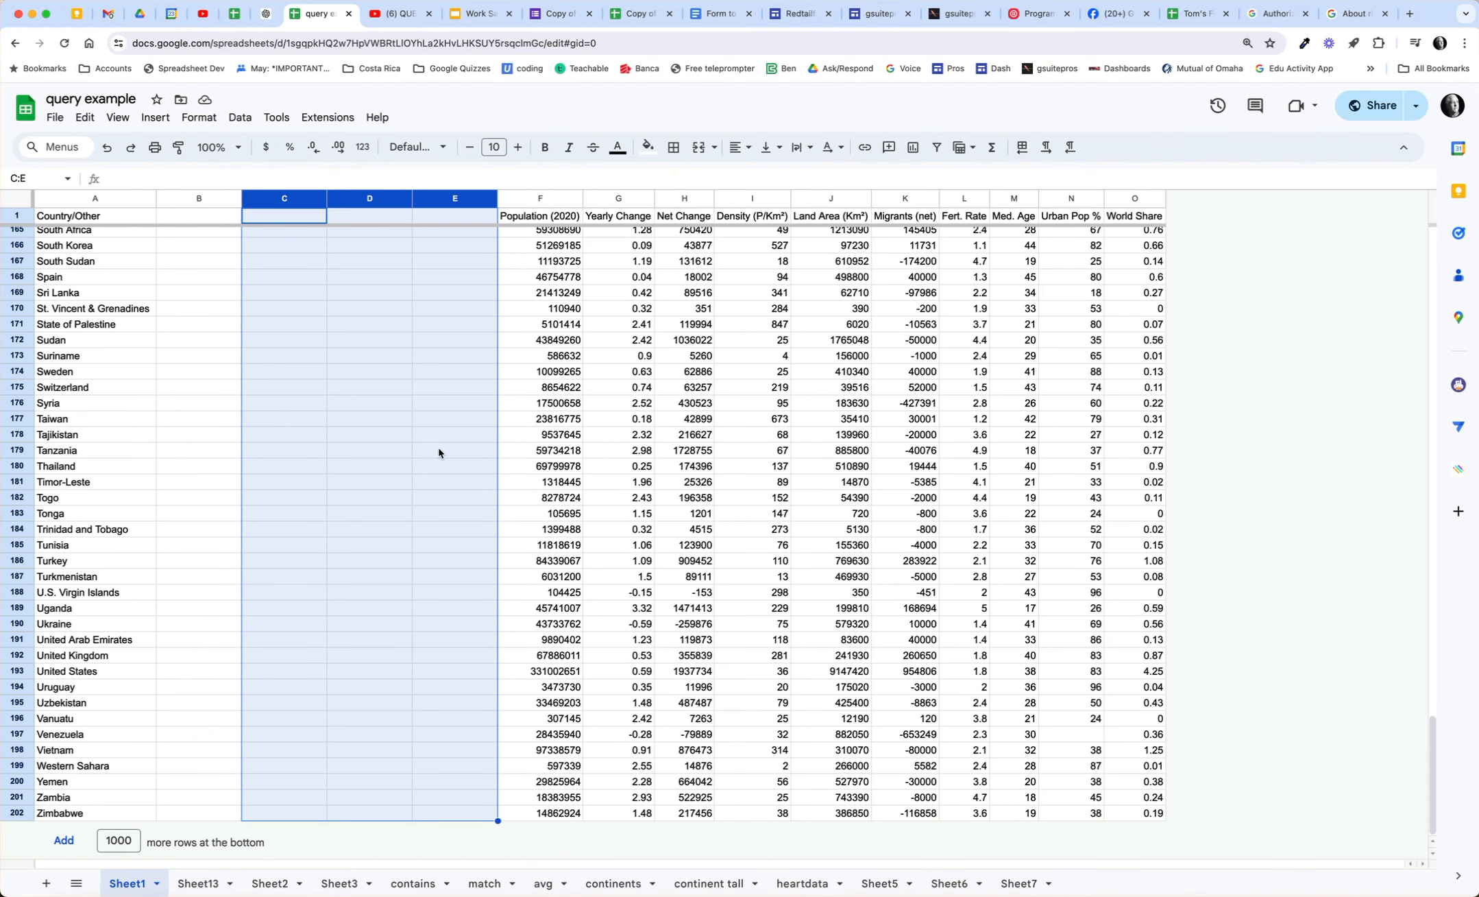
# Step: Undo the blank-column insertions before Population (2020) in Sheet1 and check the query output in Sheet13
pyautogui.press('super+z')
pyautogui.press('super+z')
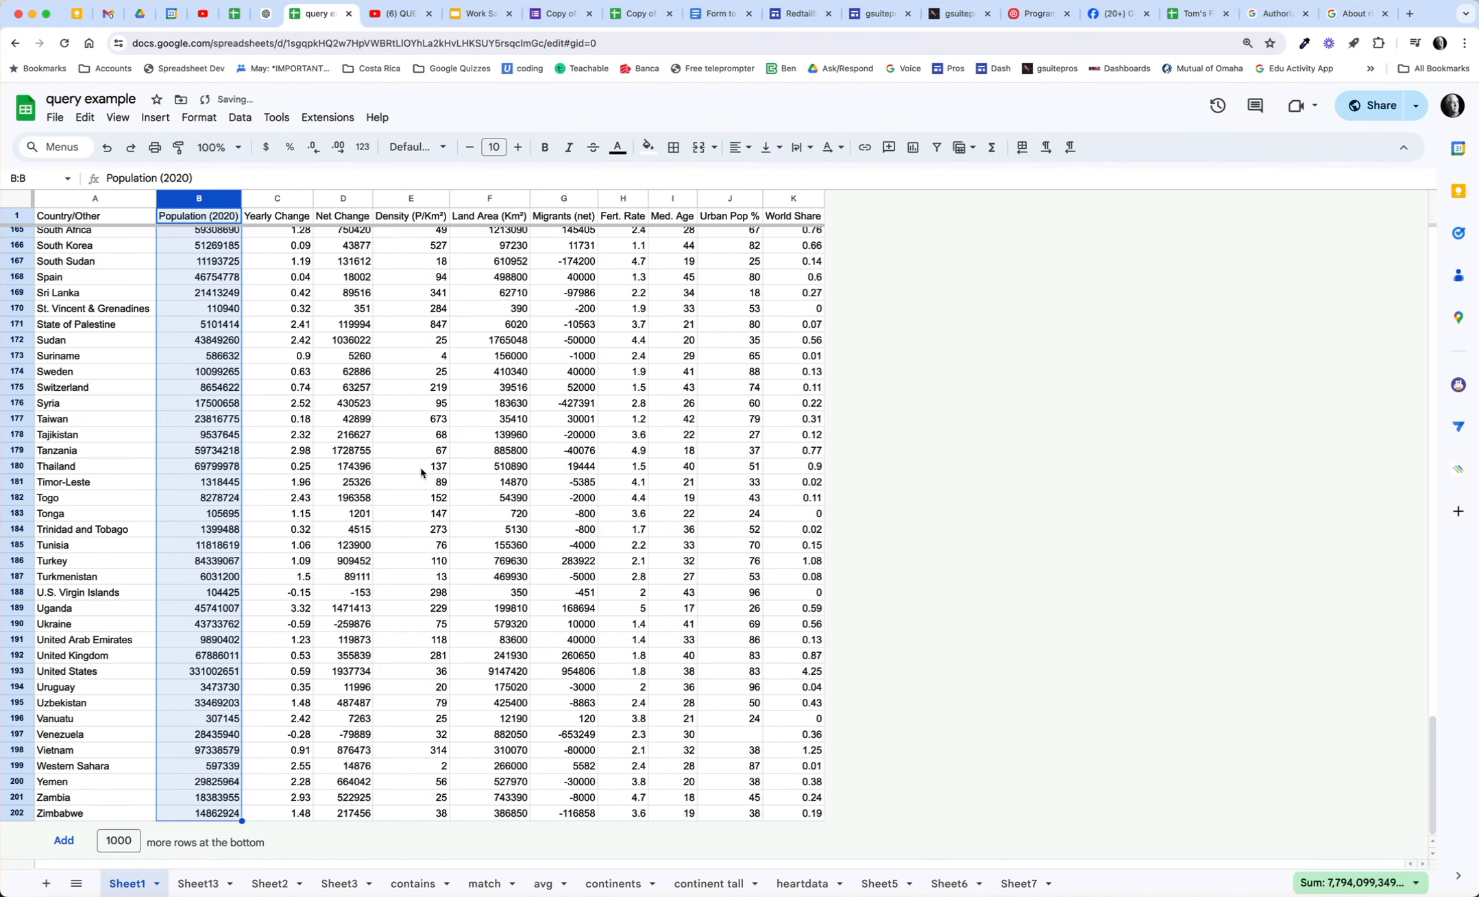
pyautogui.click(203, 882)
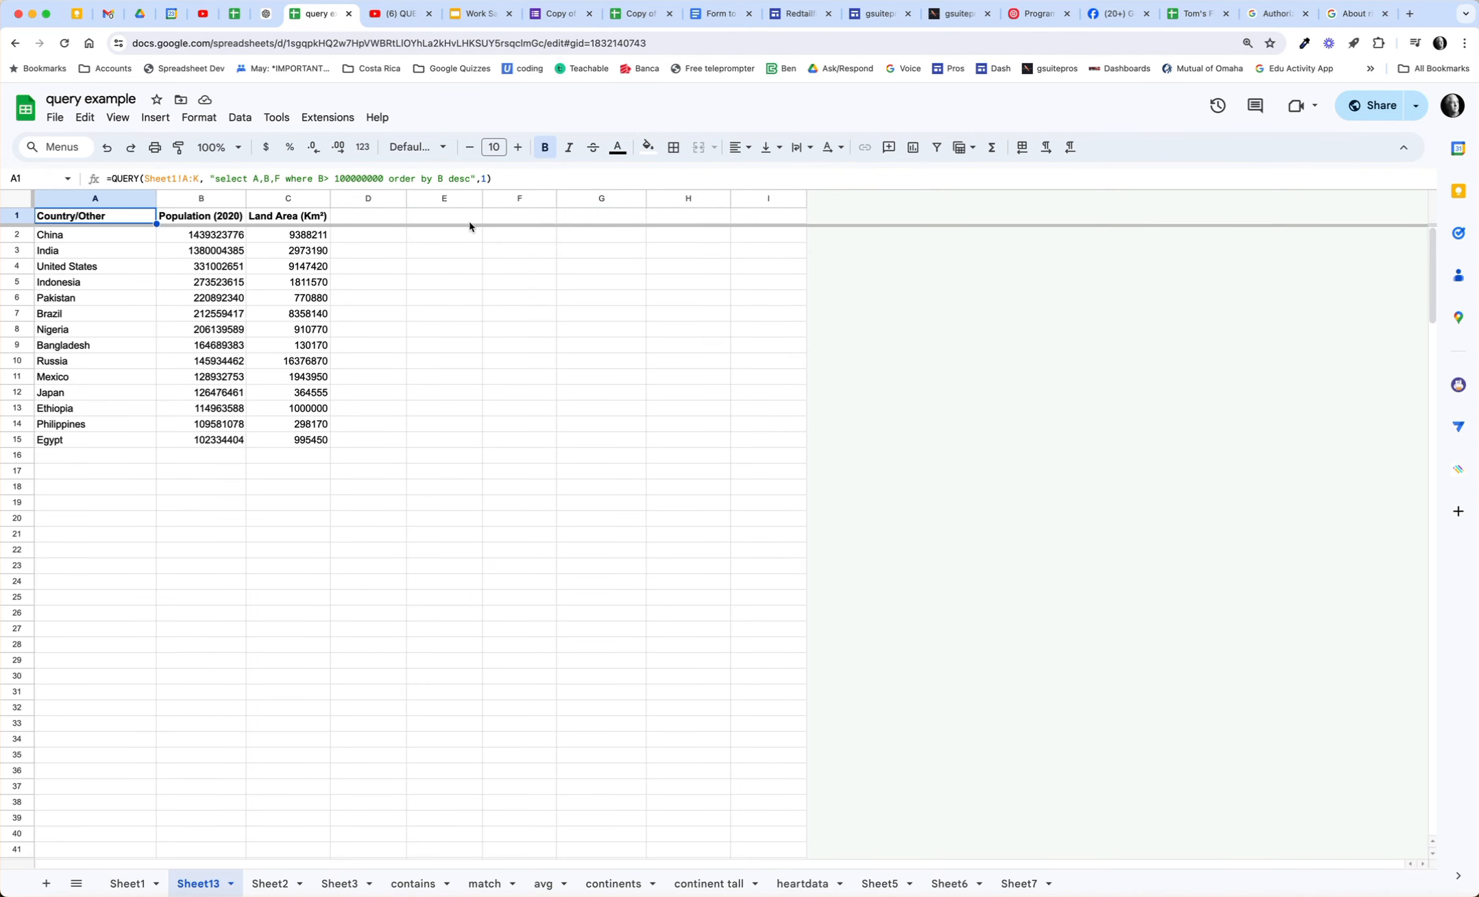
# Step: Start a QUERY in cell E1 of Sheet13 with the array {Sheet1!A:A,Sheet1!B:B,Sheet1!F:F} as its data source
pyautogui.click(471, 221)
pyautogui.write('=query')
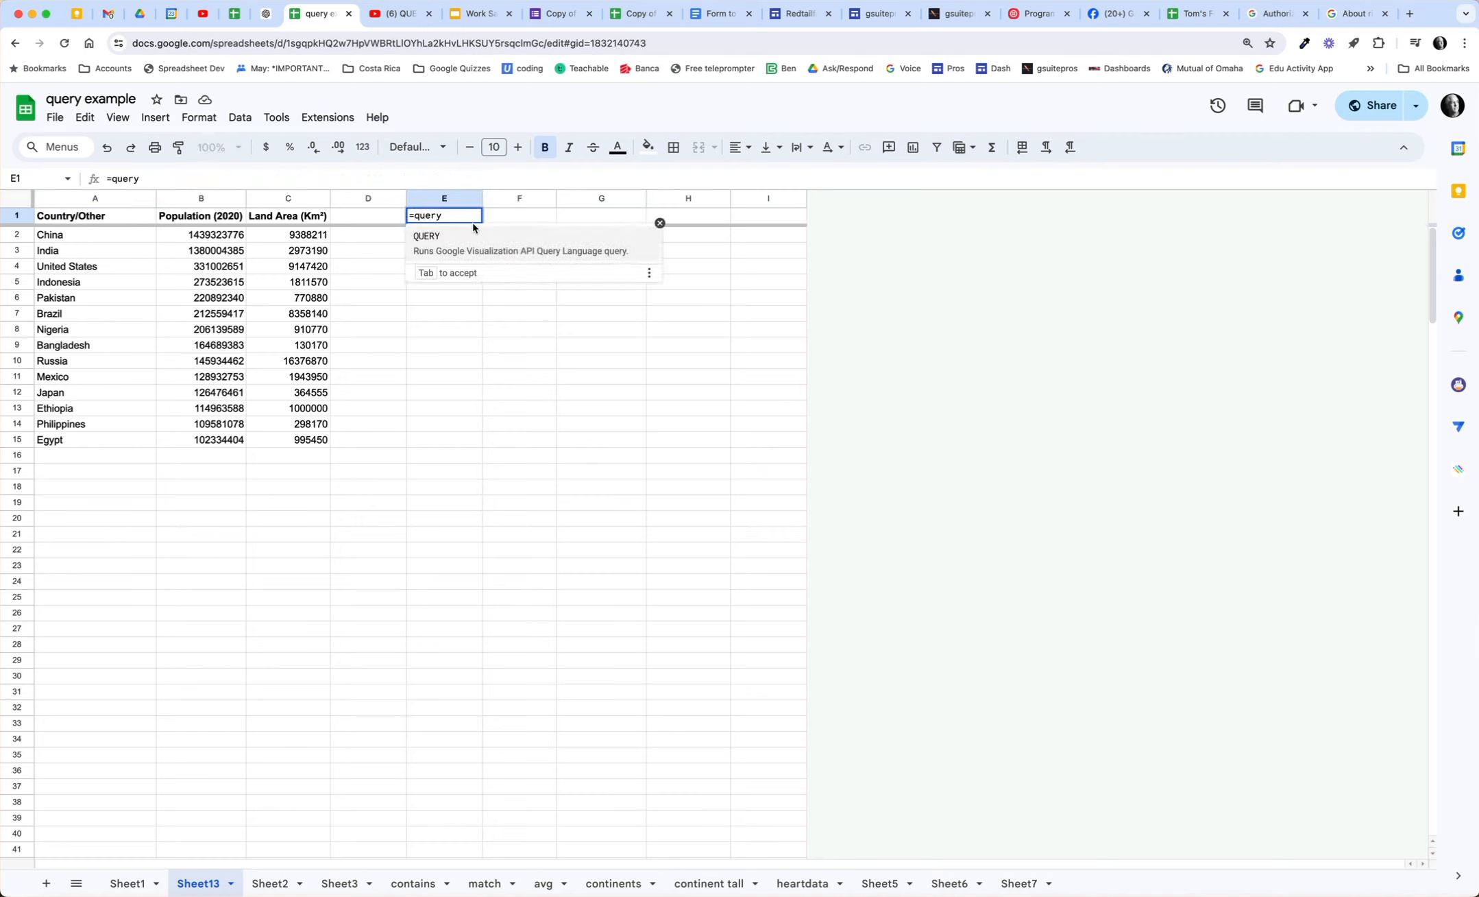
pyautogui.press('Tab')
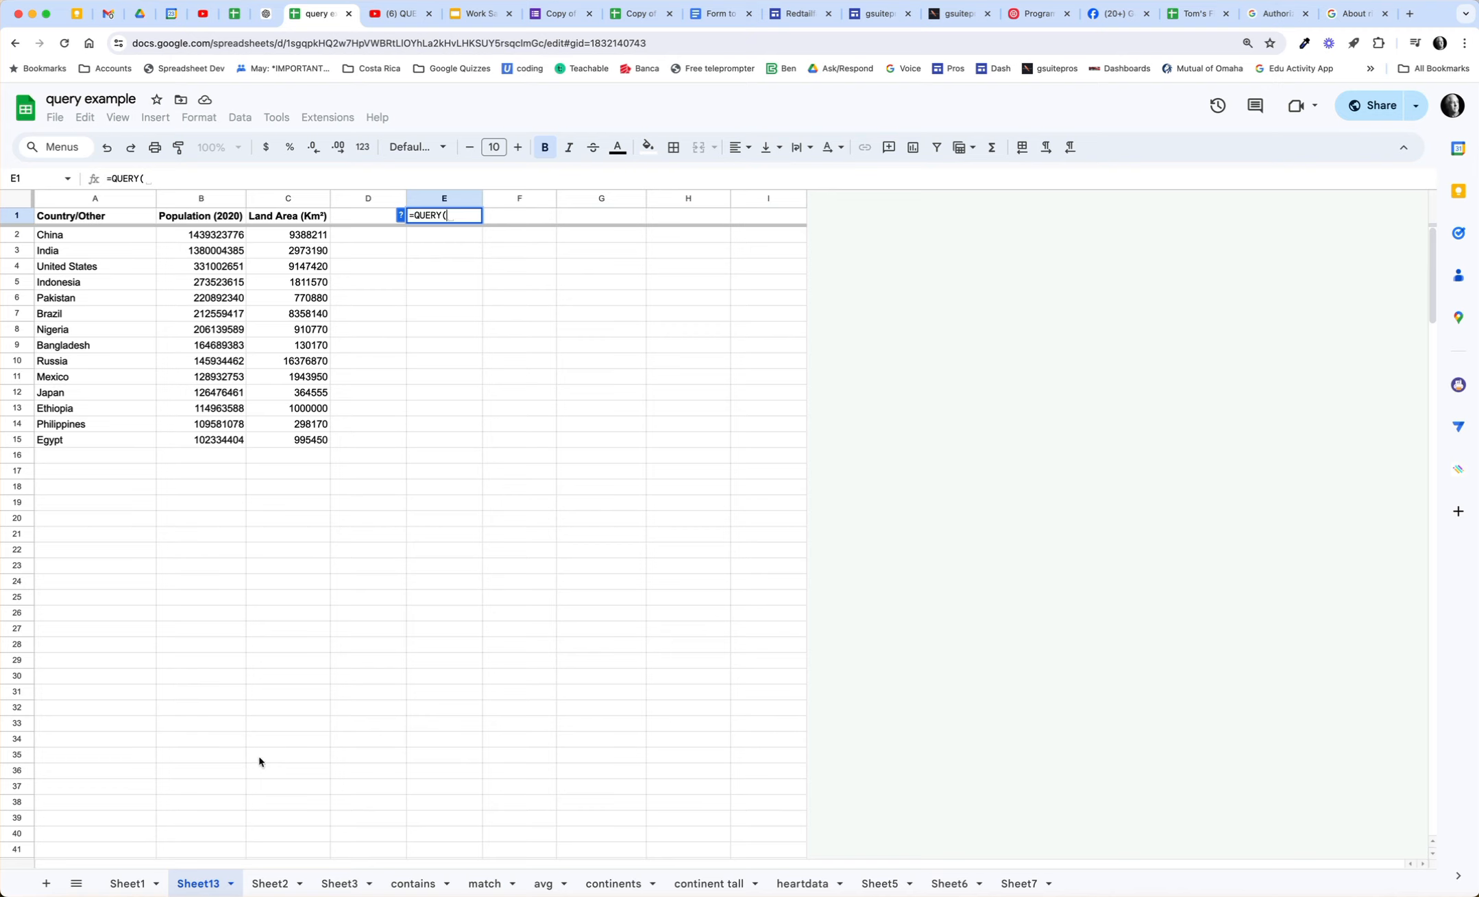
pyautogui.write('{')
pyautogui.click(131, 884)
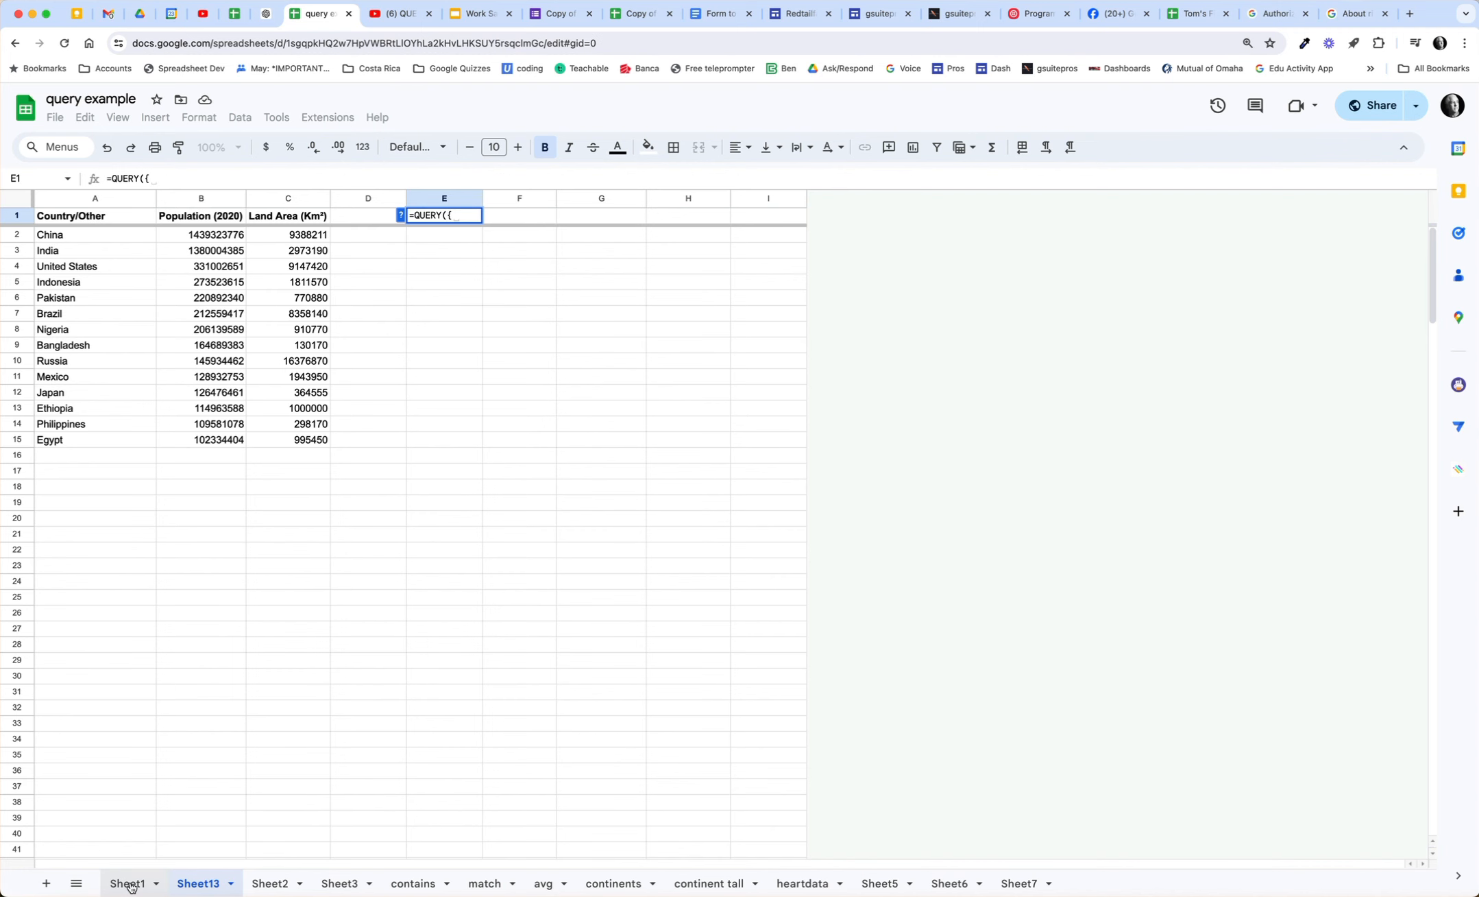
pyautogui.click(103, 203)
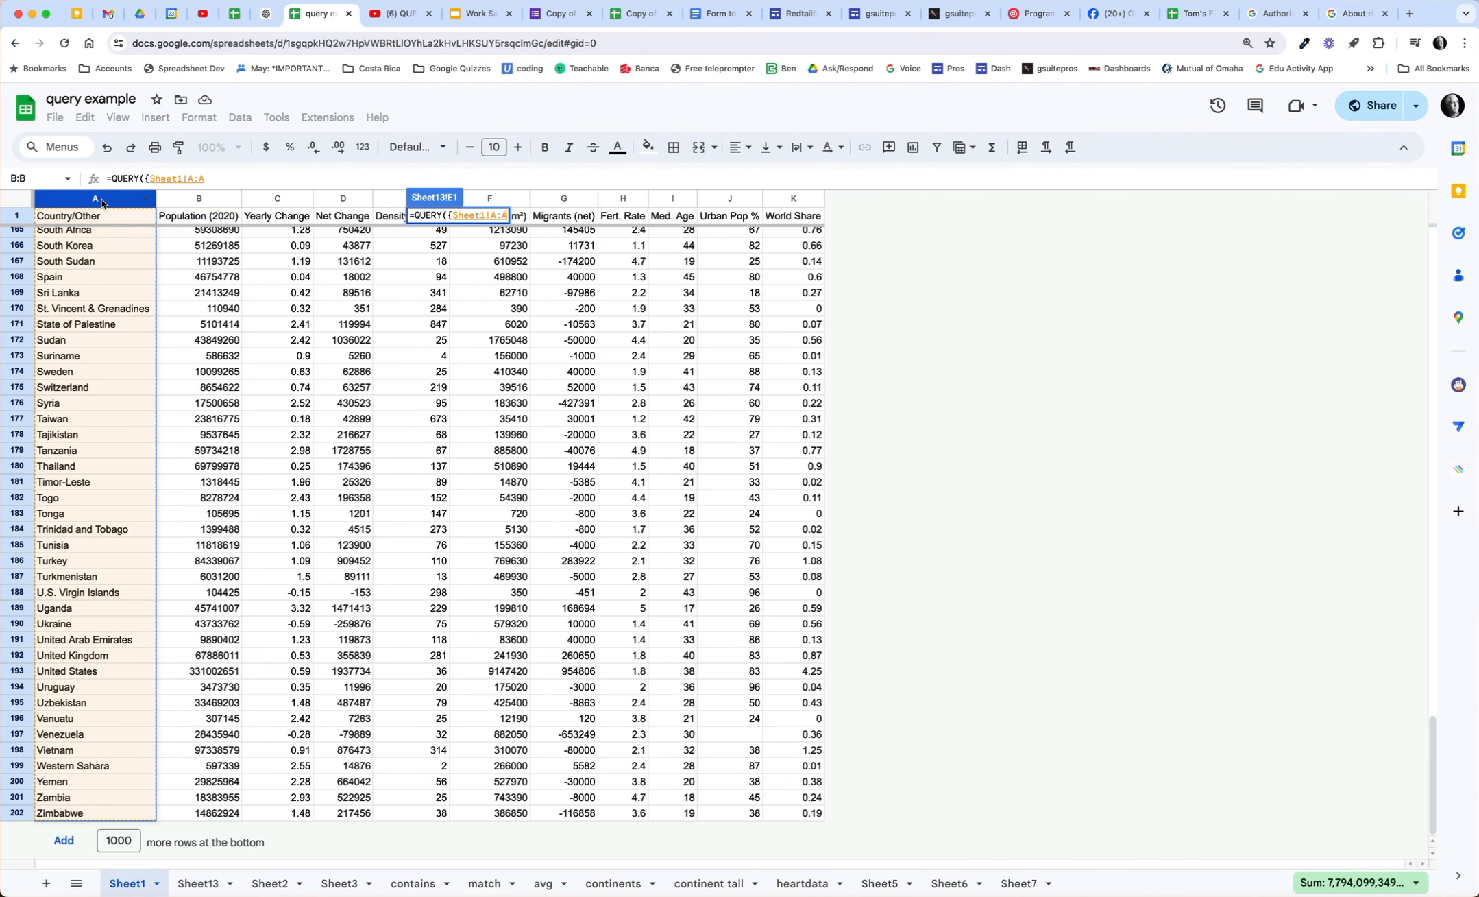
pyautogui.write(',')
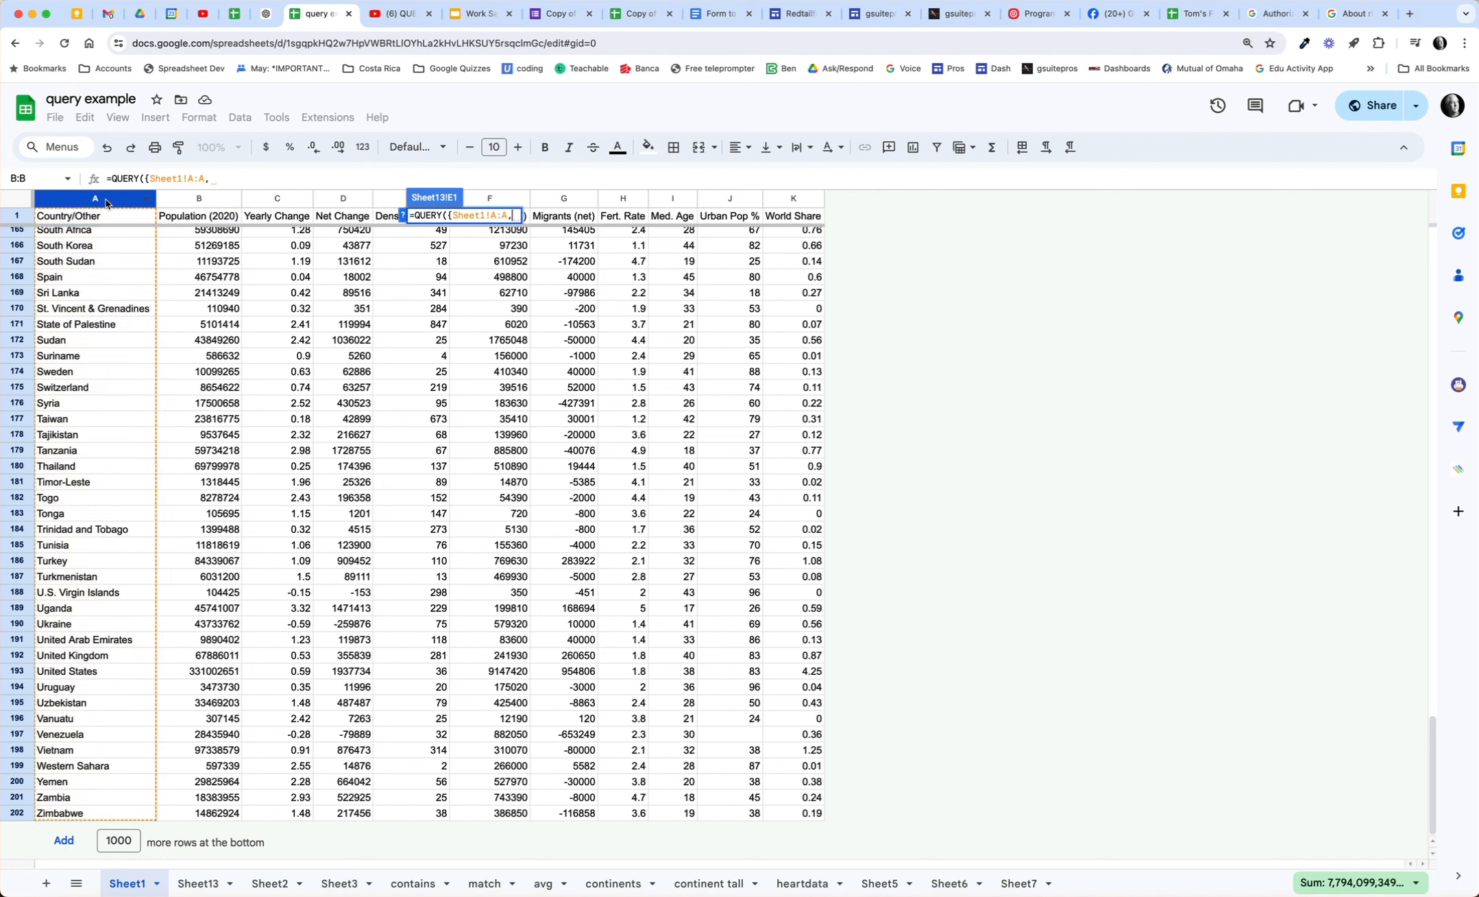
pyautogui.click(199, 201)
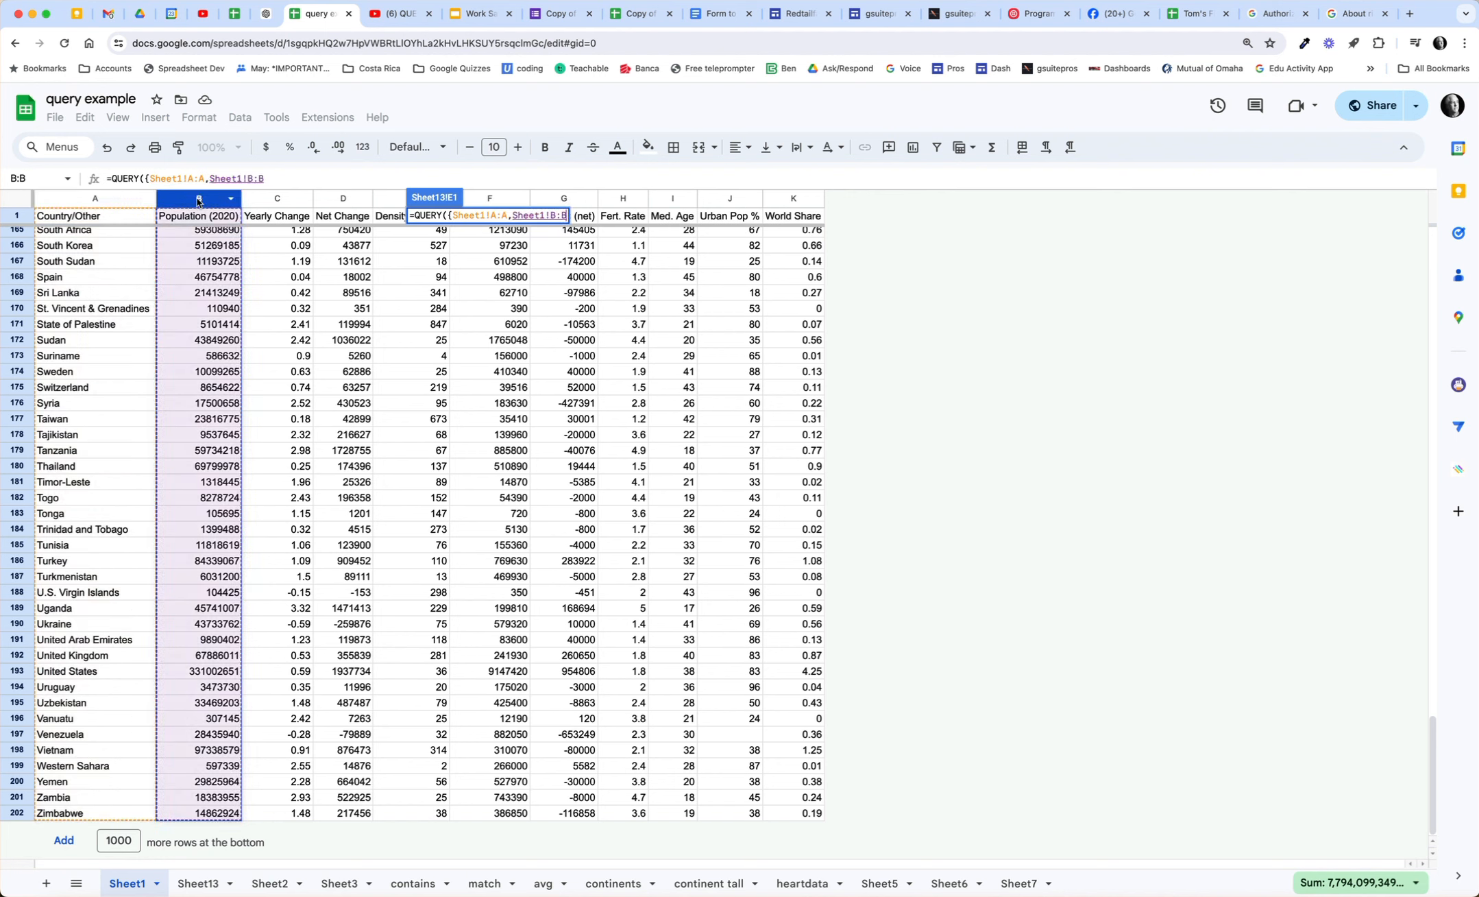
pyautogui.write(',')
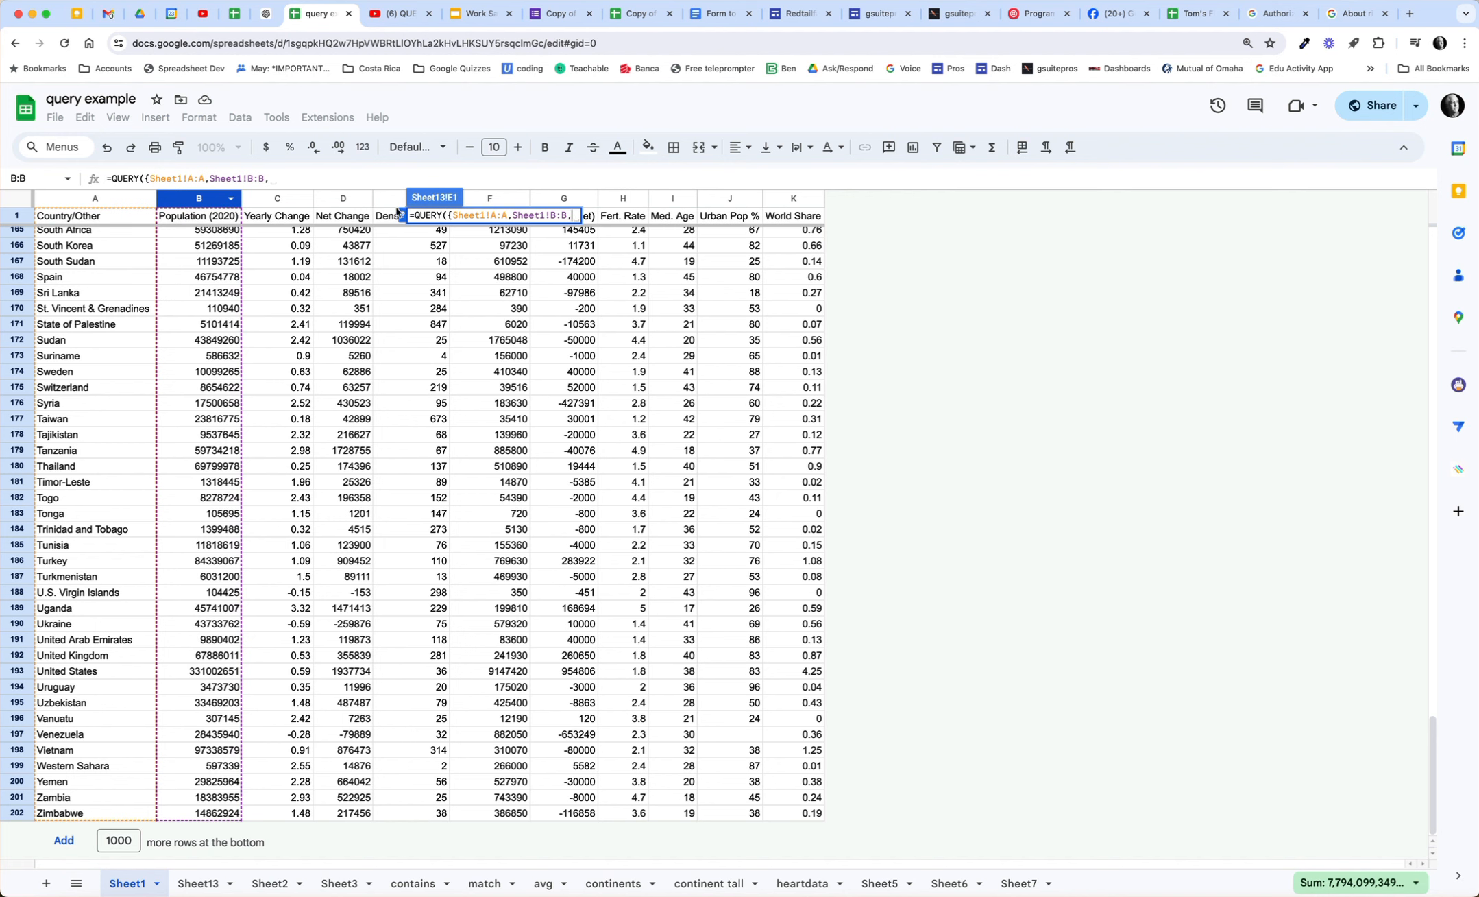
pyautogui.click(499, 200)
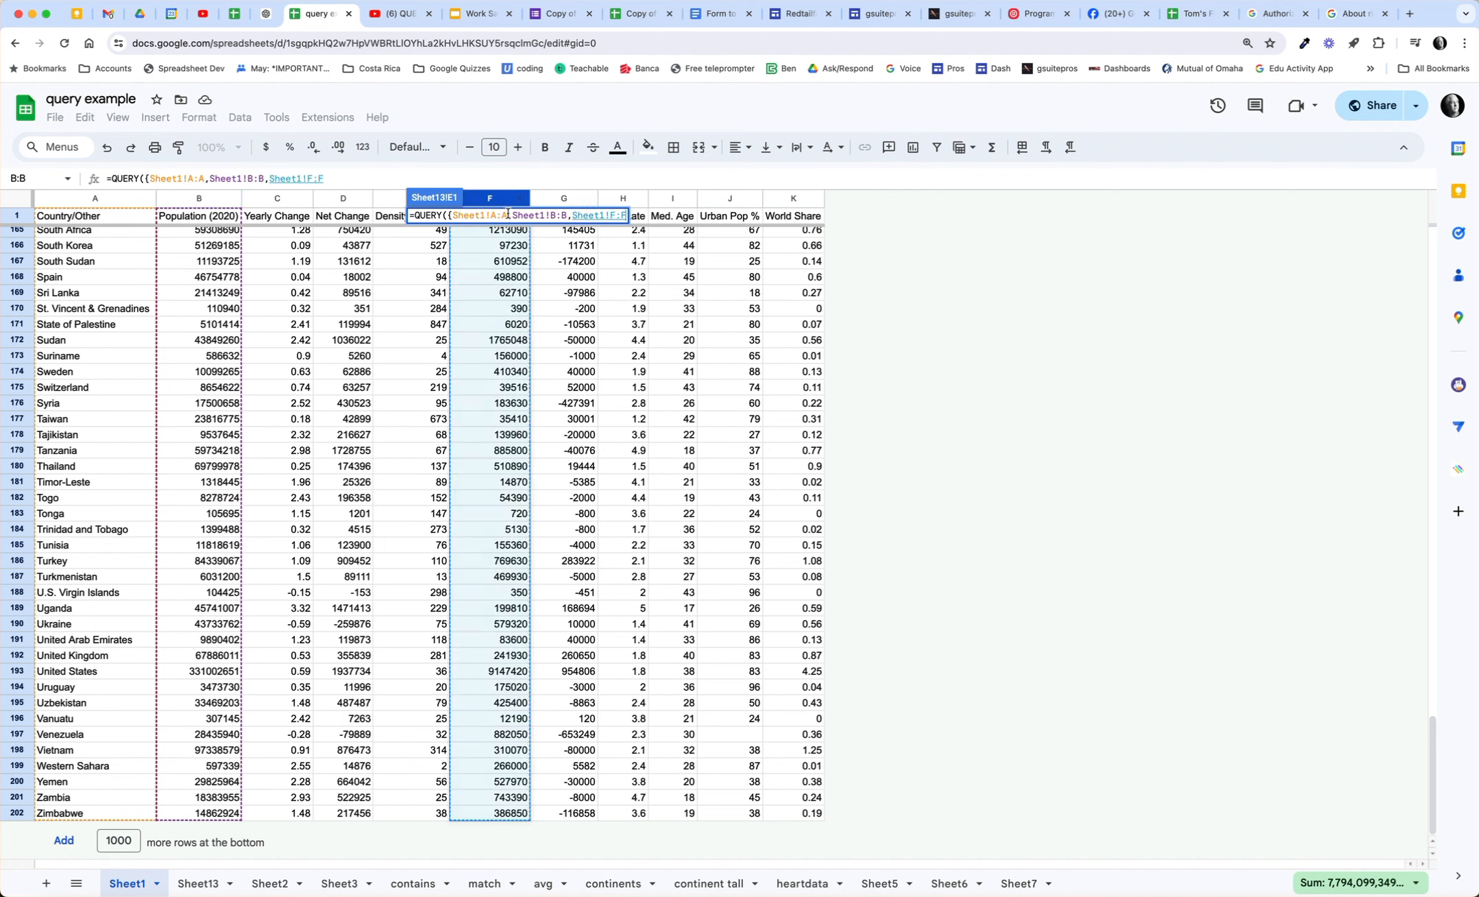
pyautogui.write('}')
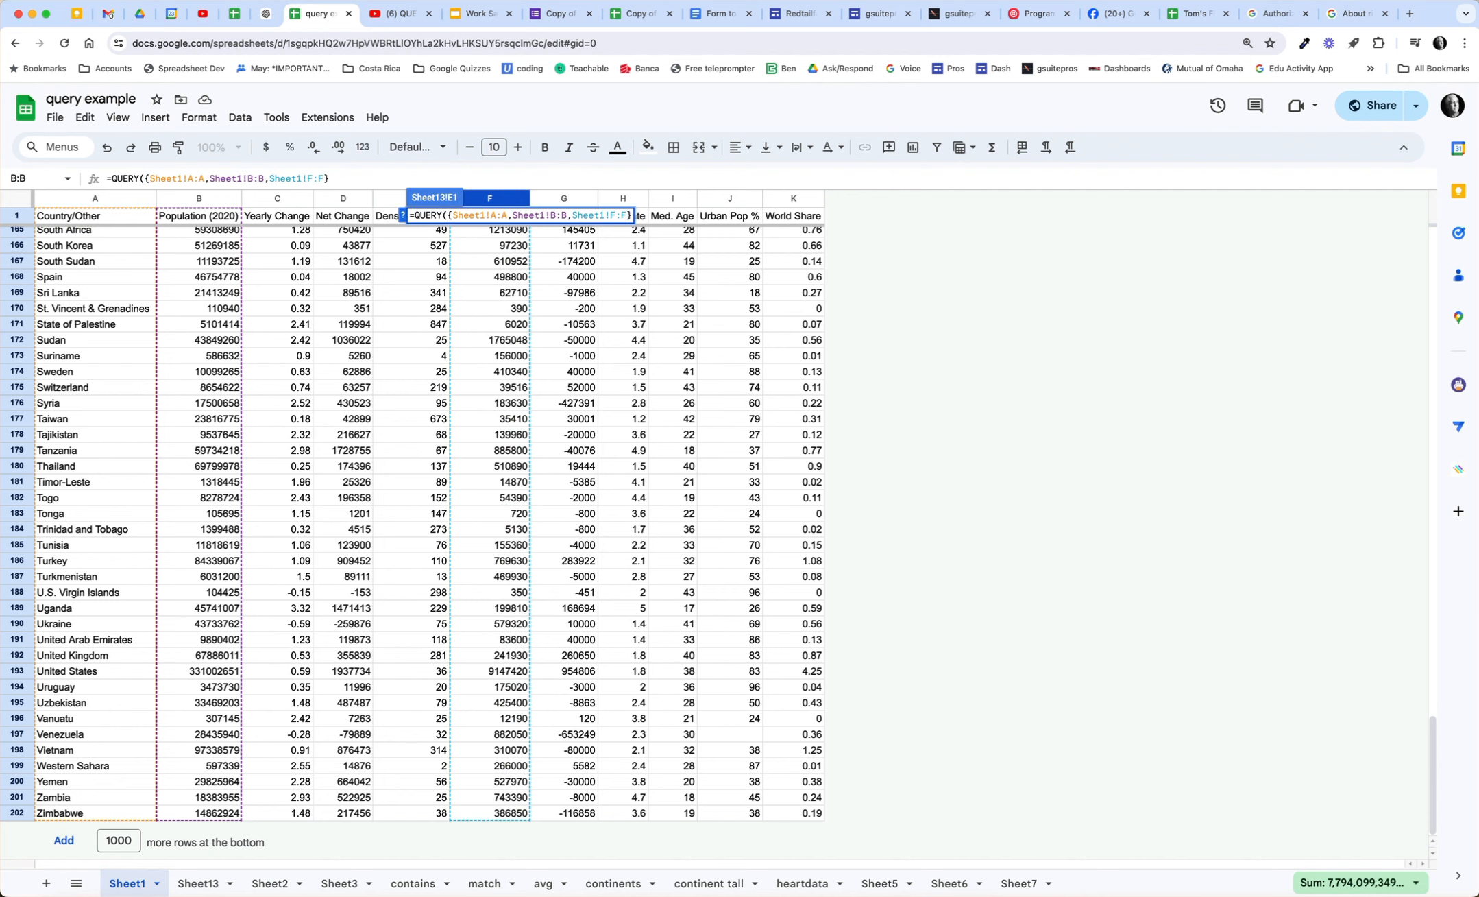
# Step: Complete the E1 formula with "select Col1,Col2,Col3 where Col2 > 100000000 order by Col2 desc" and 1 header row
pyautogui.write(',')
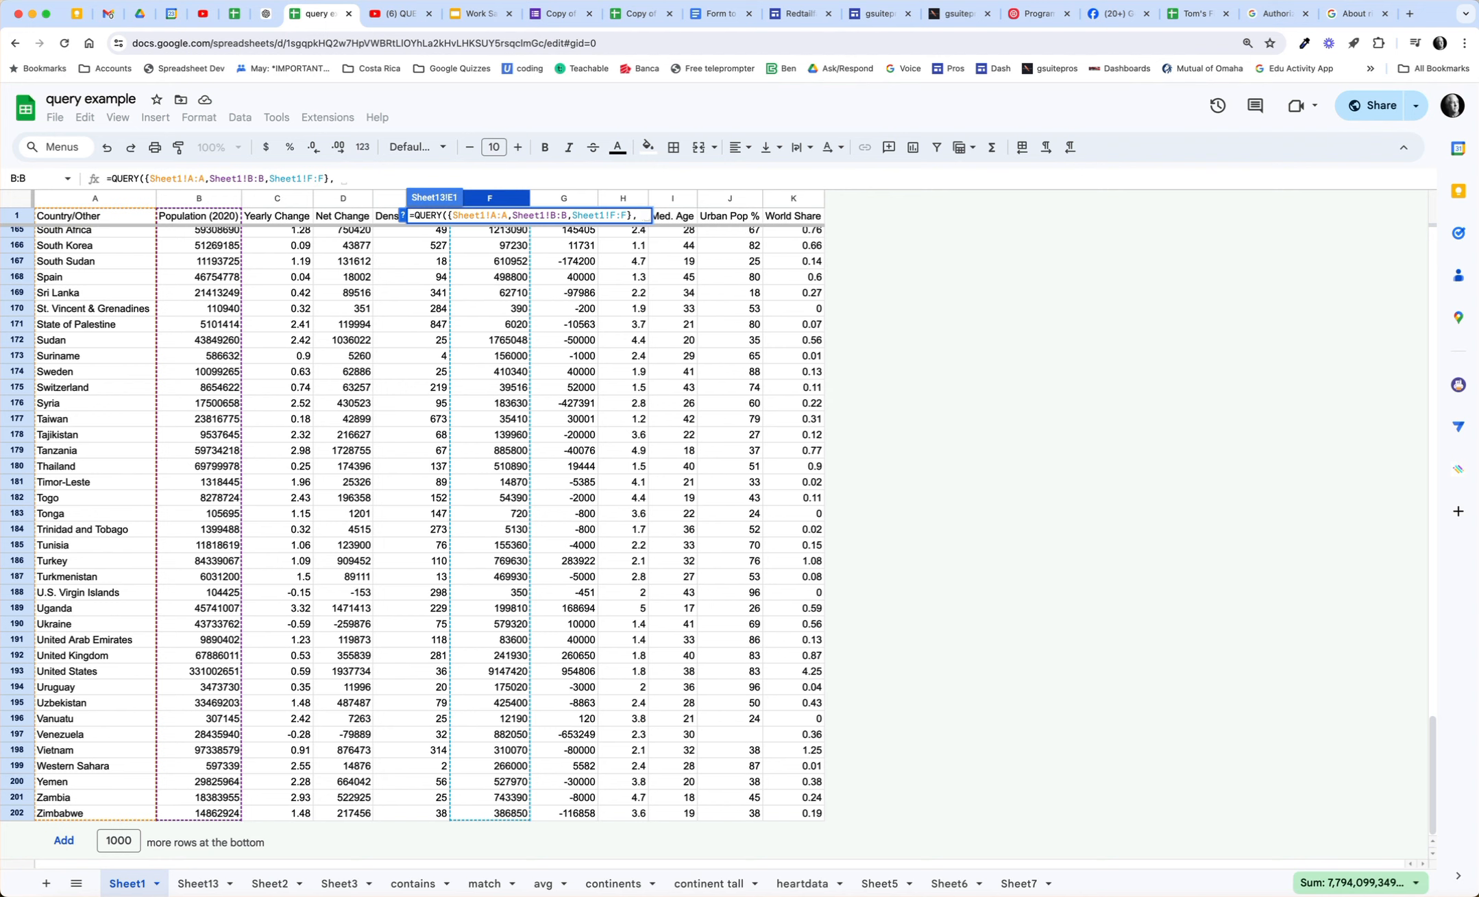
pyautogui.write(' "')
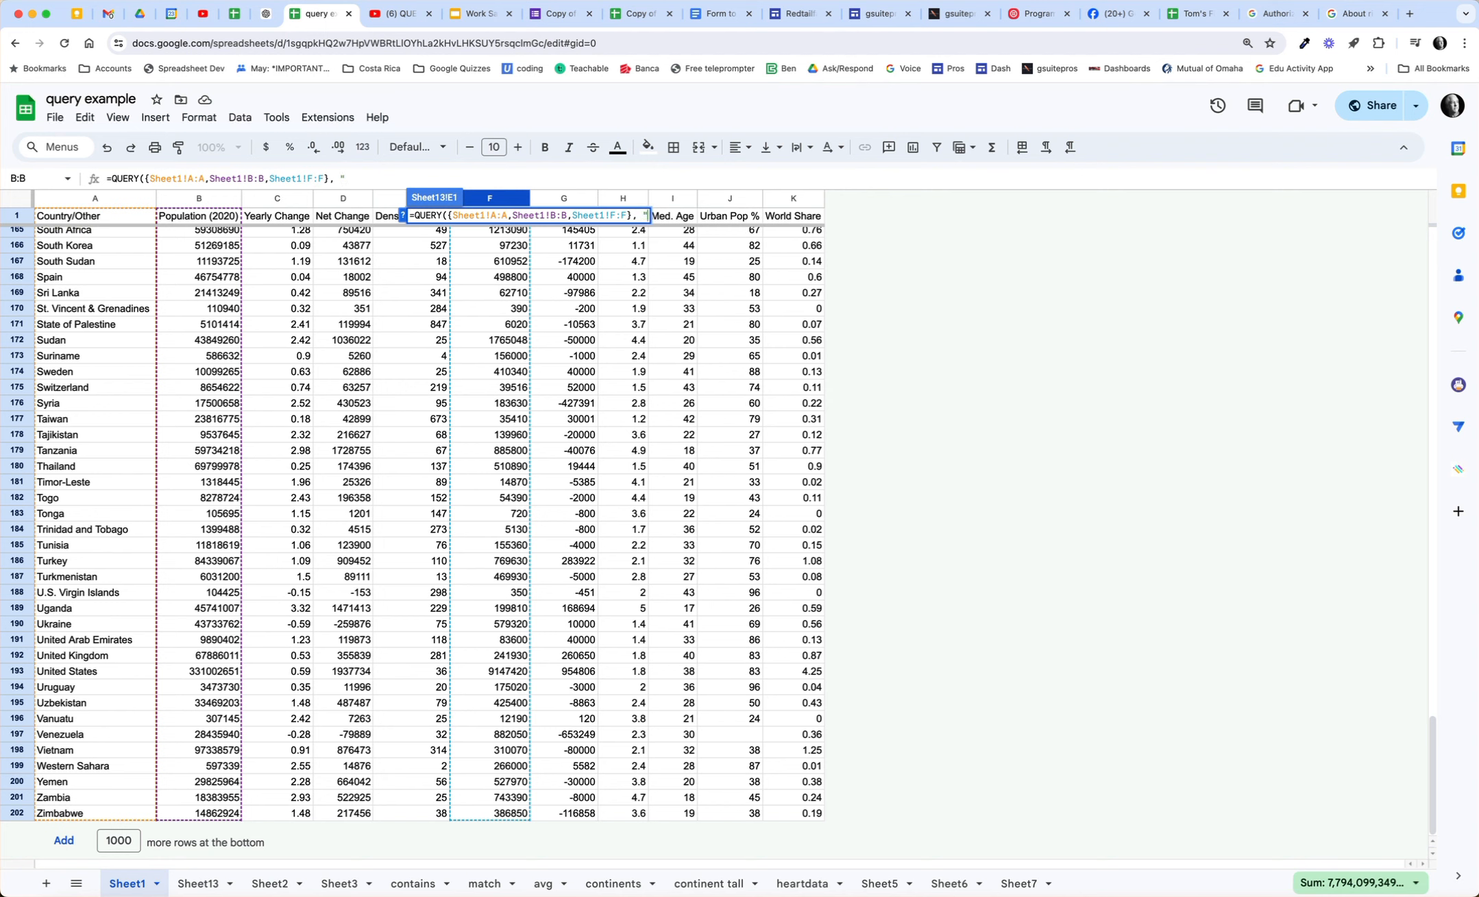
pyautogui.write('select')
pyautogui.write('Col1,')
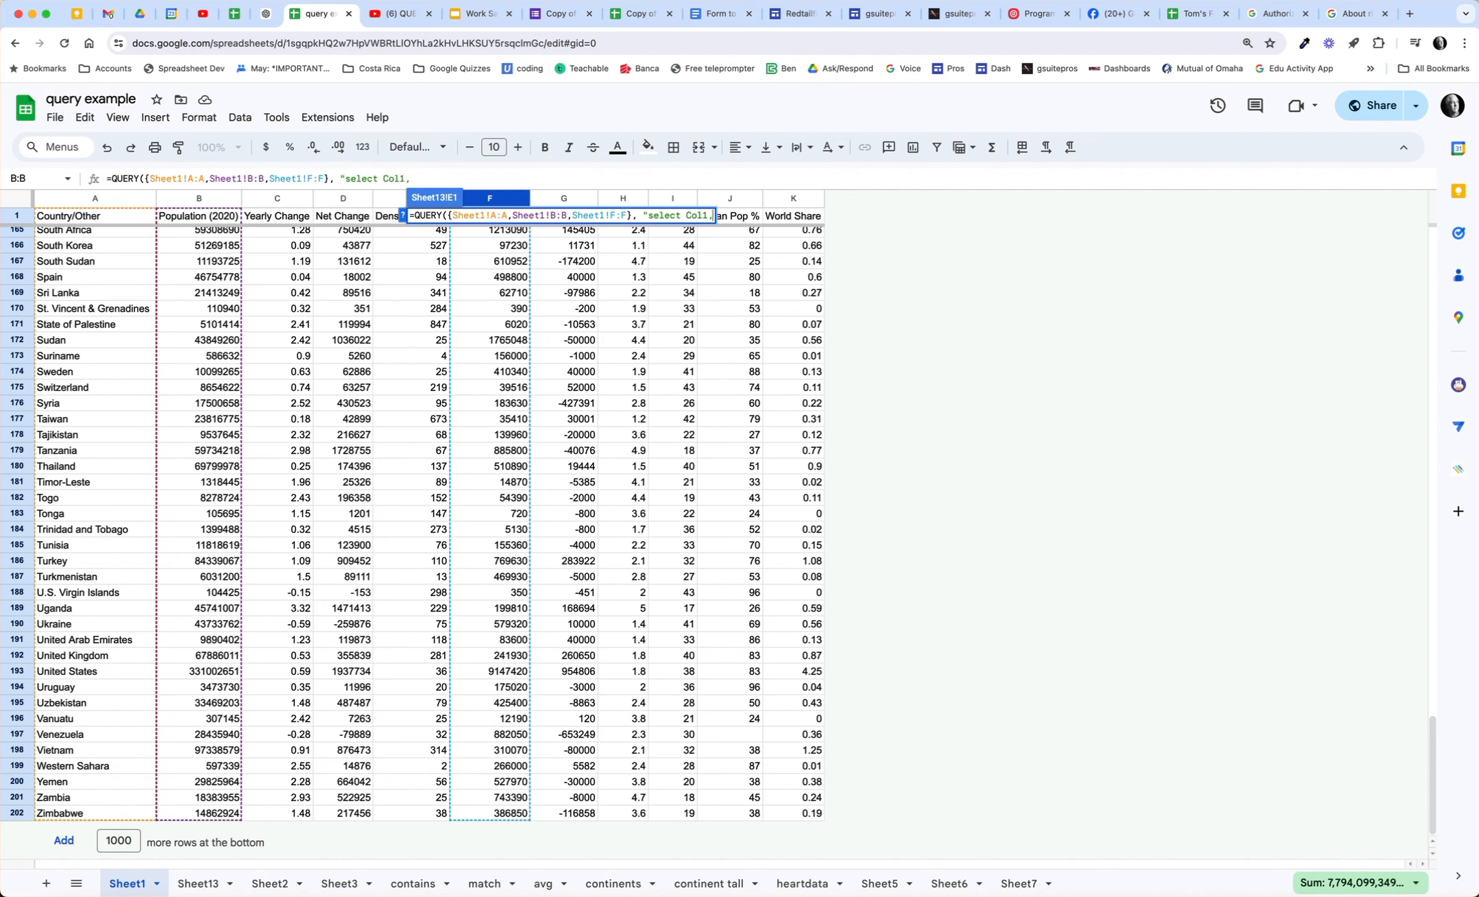
pyautogui.write('Col2,Col3 where')
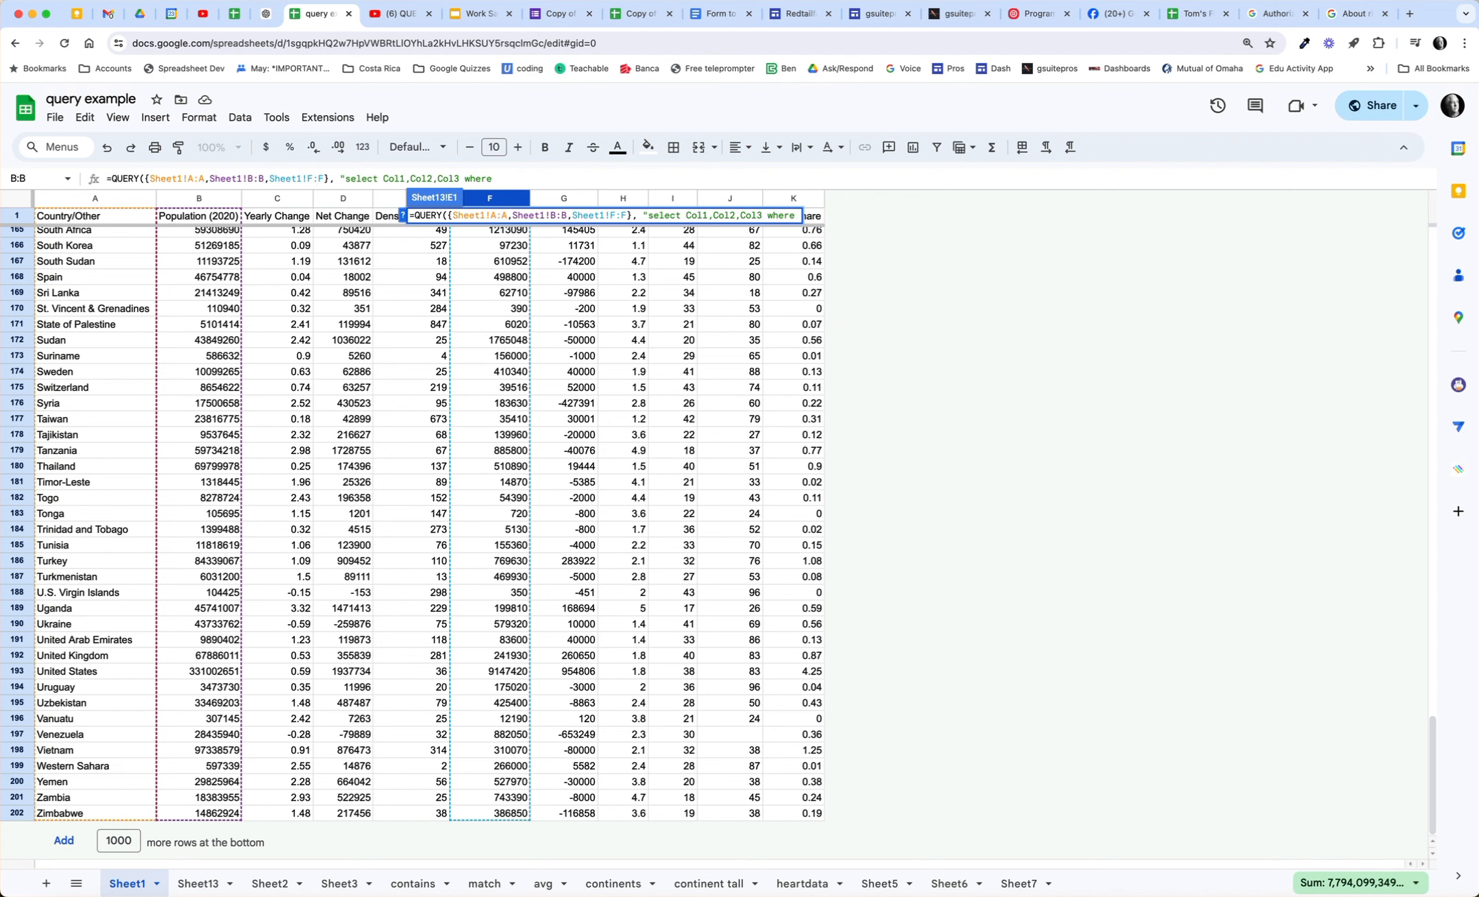
pyautogui.write(' Col2 > 100000')
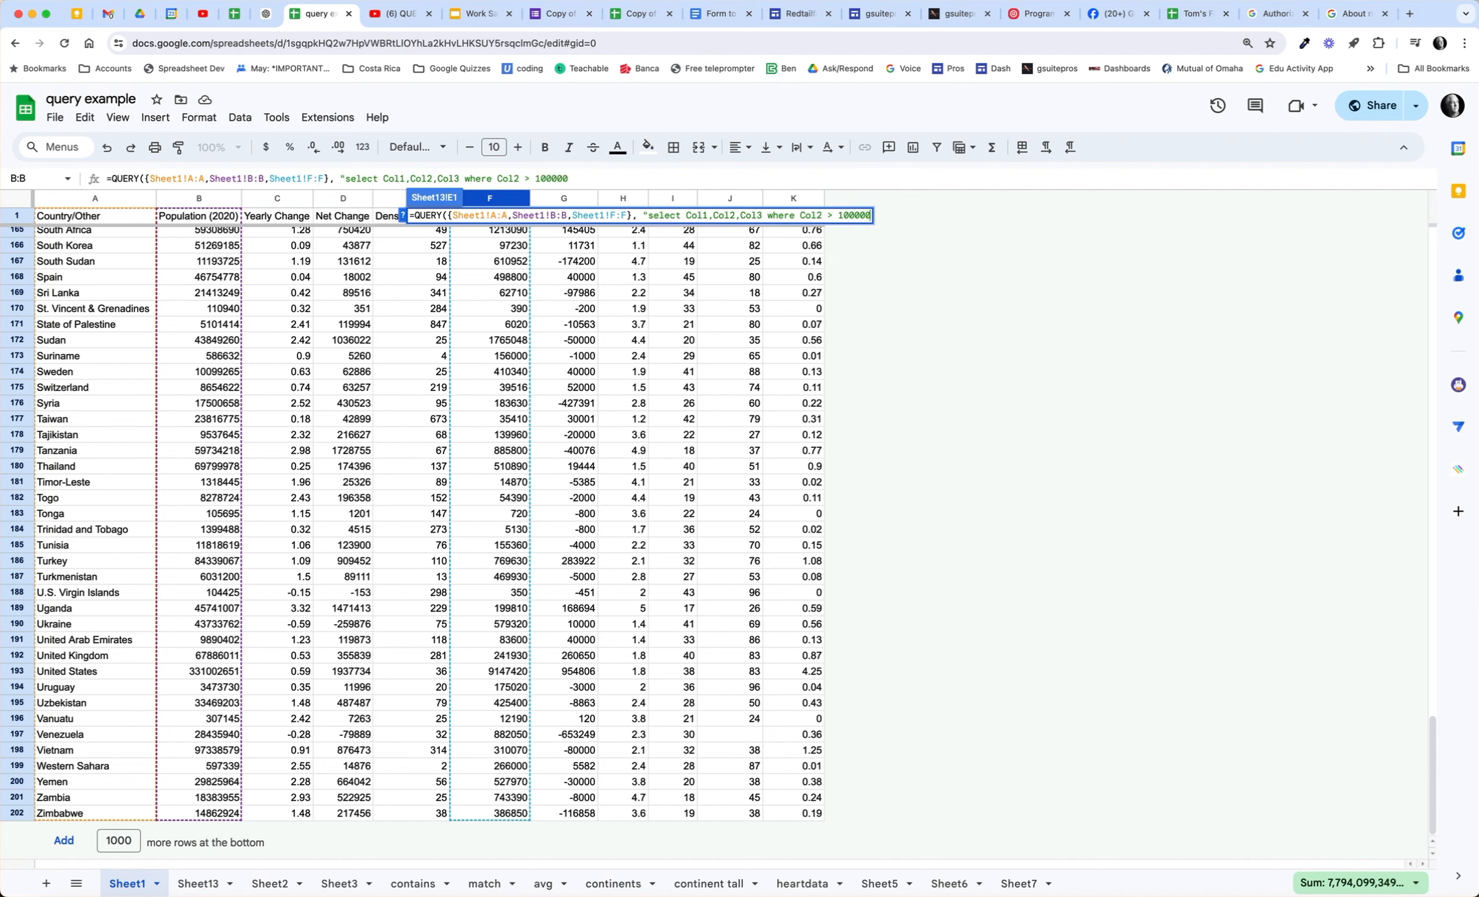
pyautogui.write('000 order by Col')
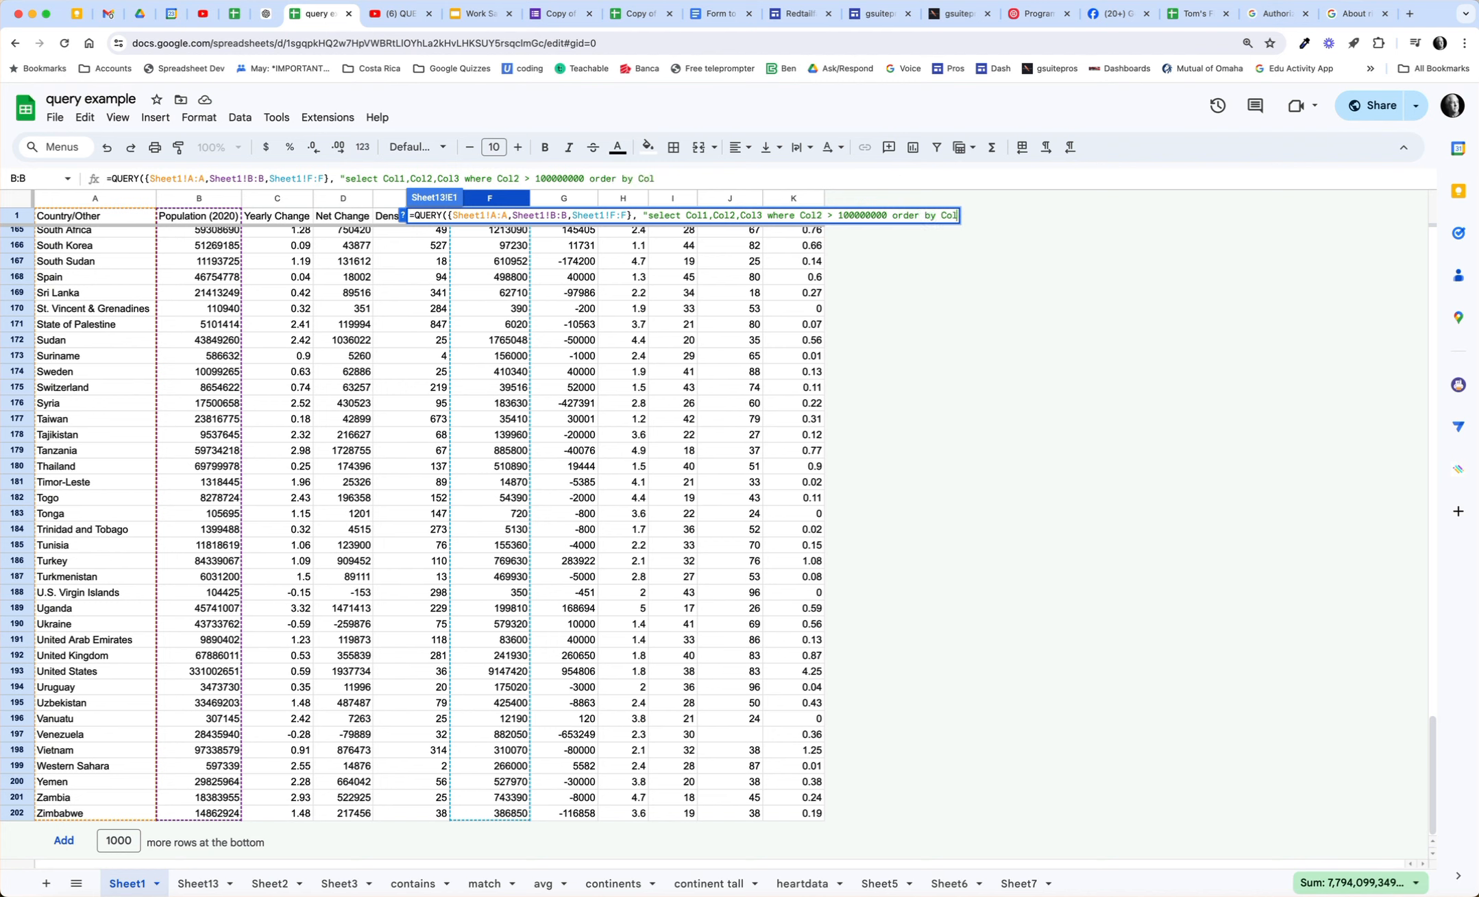
pyautogui.write('2 desc",')
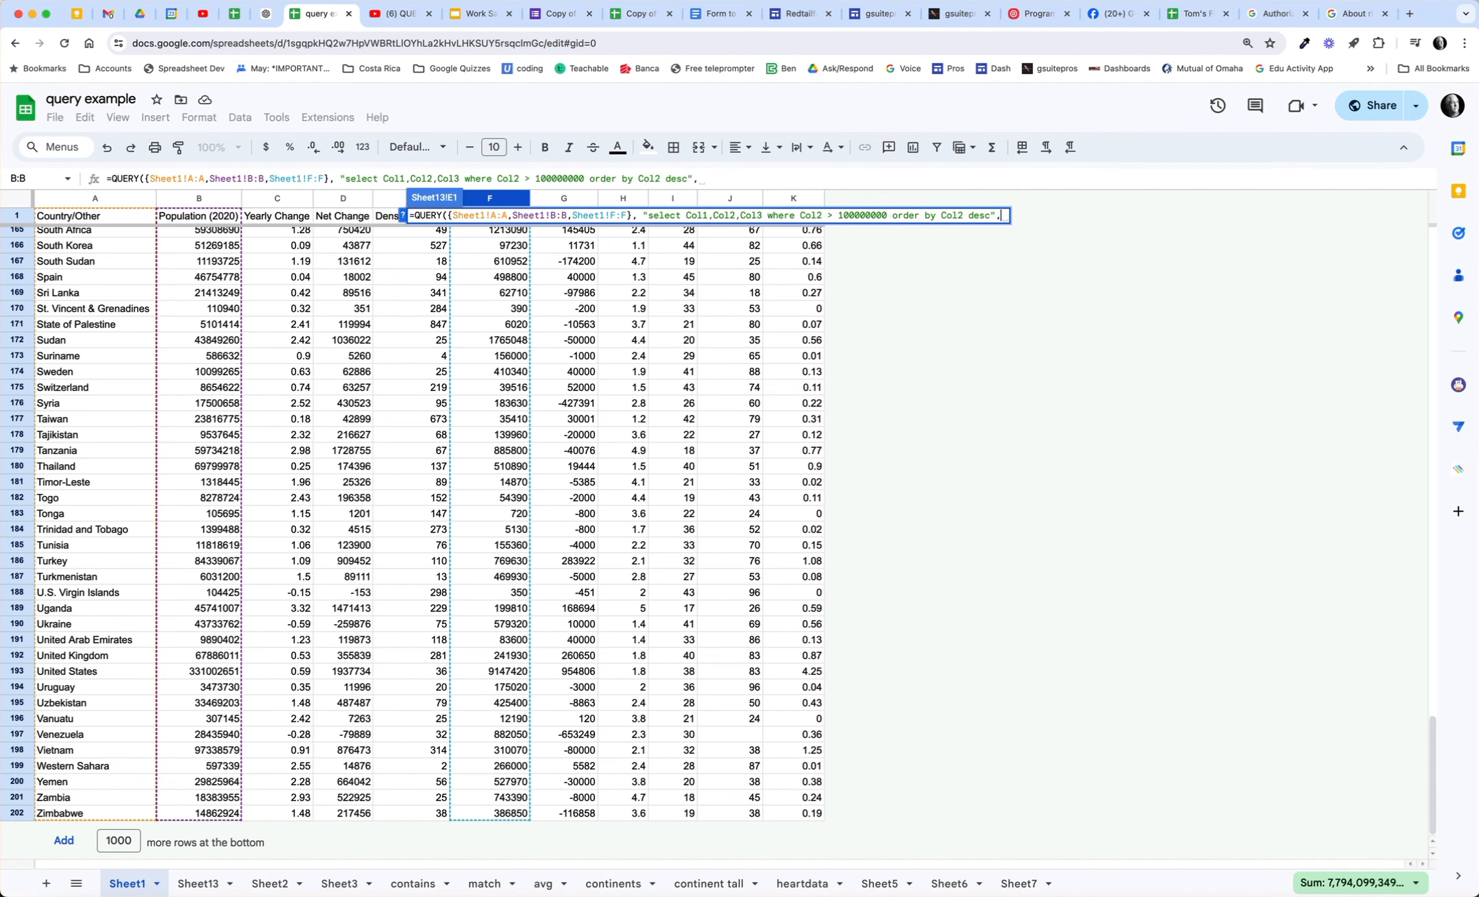
pyautogui.write('1)')
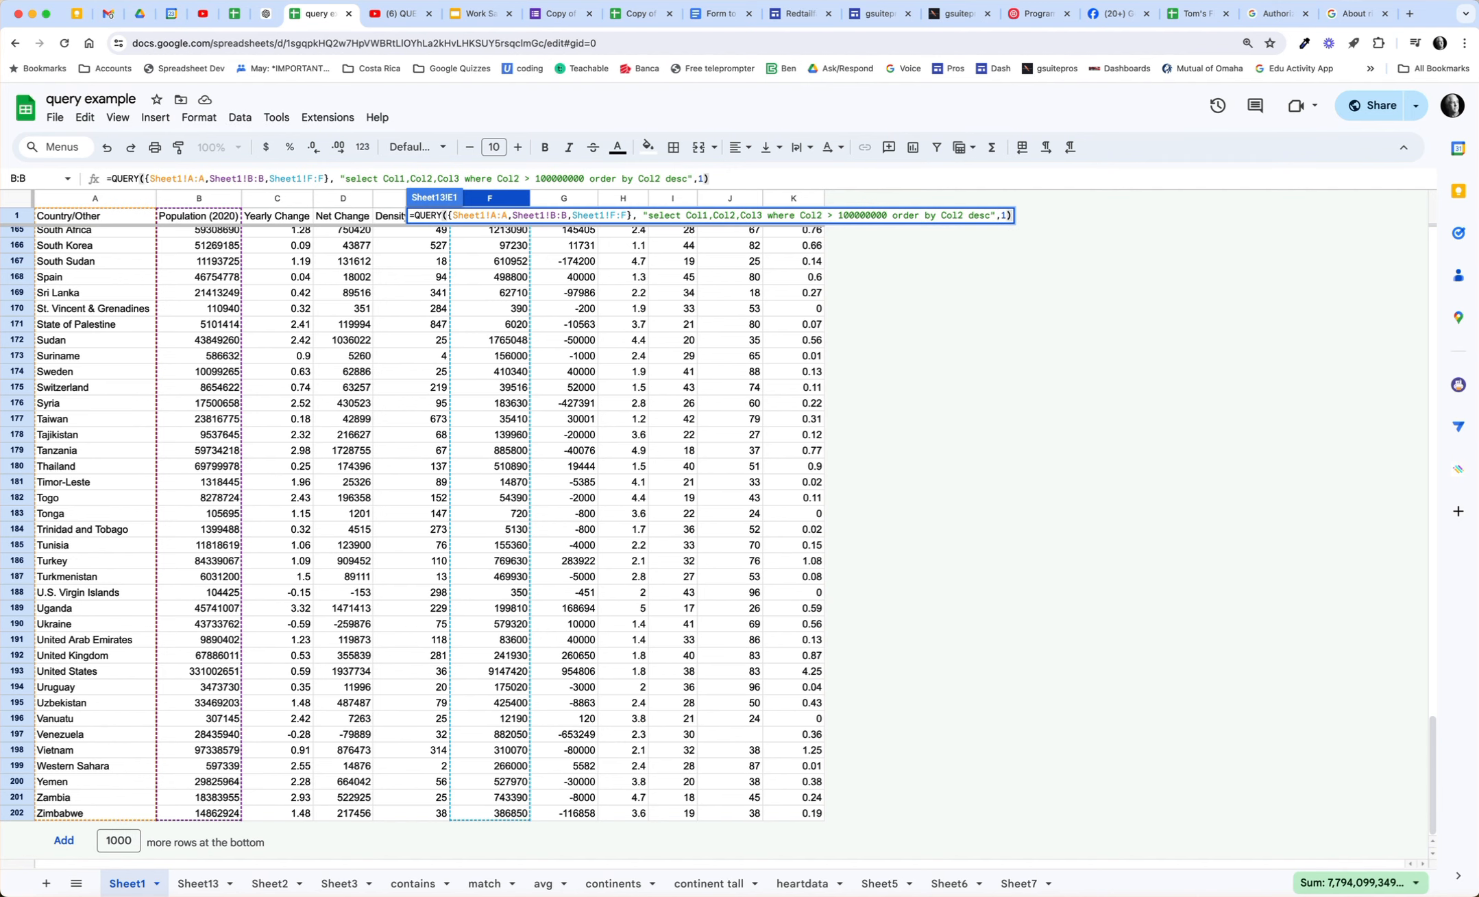
pyautogui.press('Return')
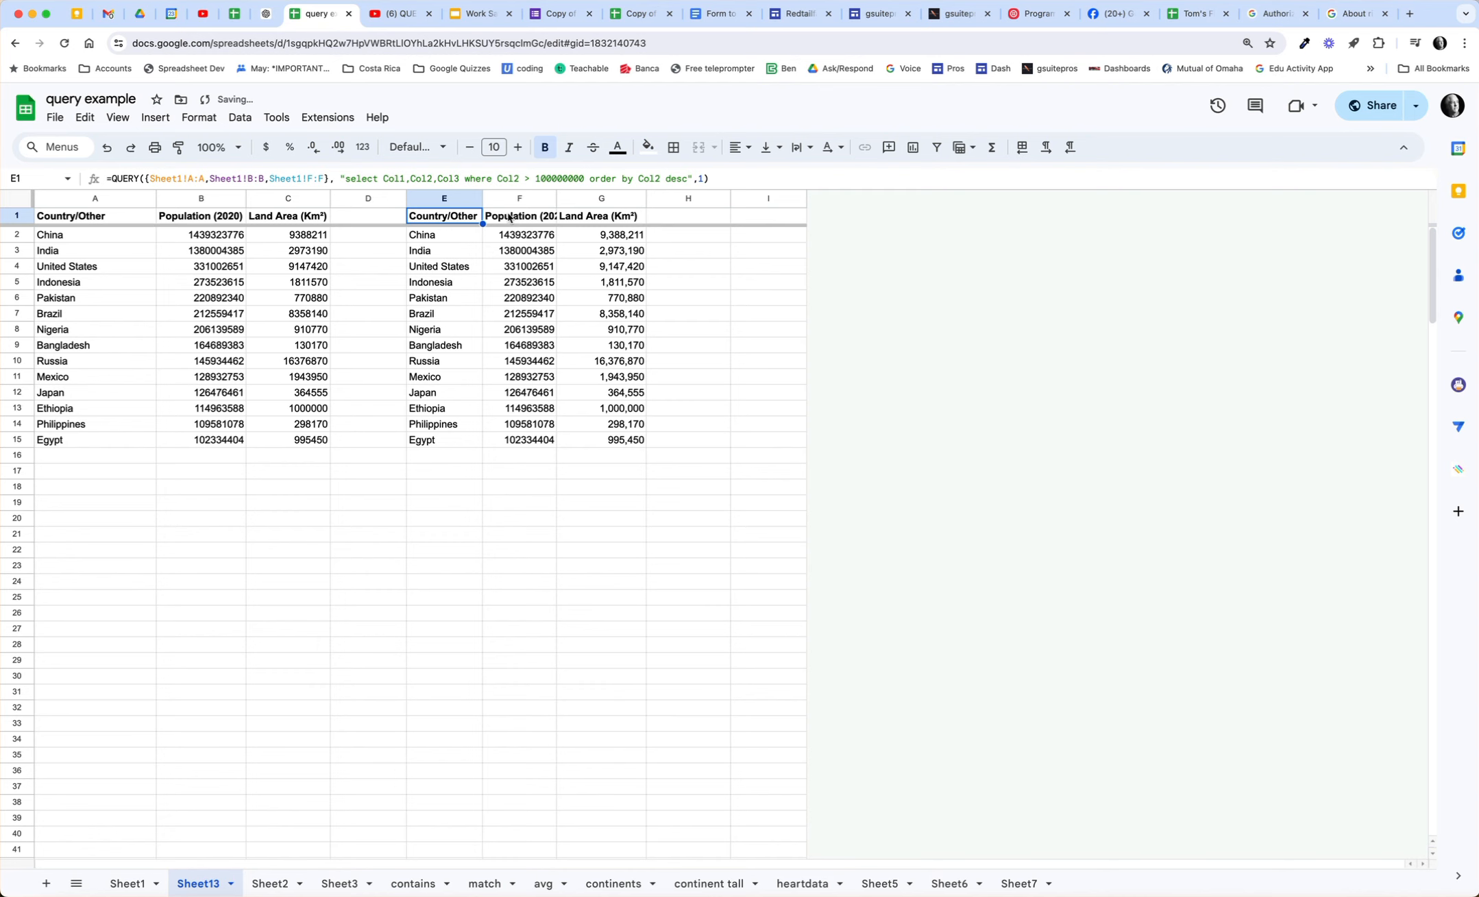
# Step: Compare the query formulas in cells A1 and E1 of Sheet13 and the output of each
pyautogui.scroll(-1, 483, 254)
pyautogui.scroll(1, 472, 281)
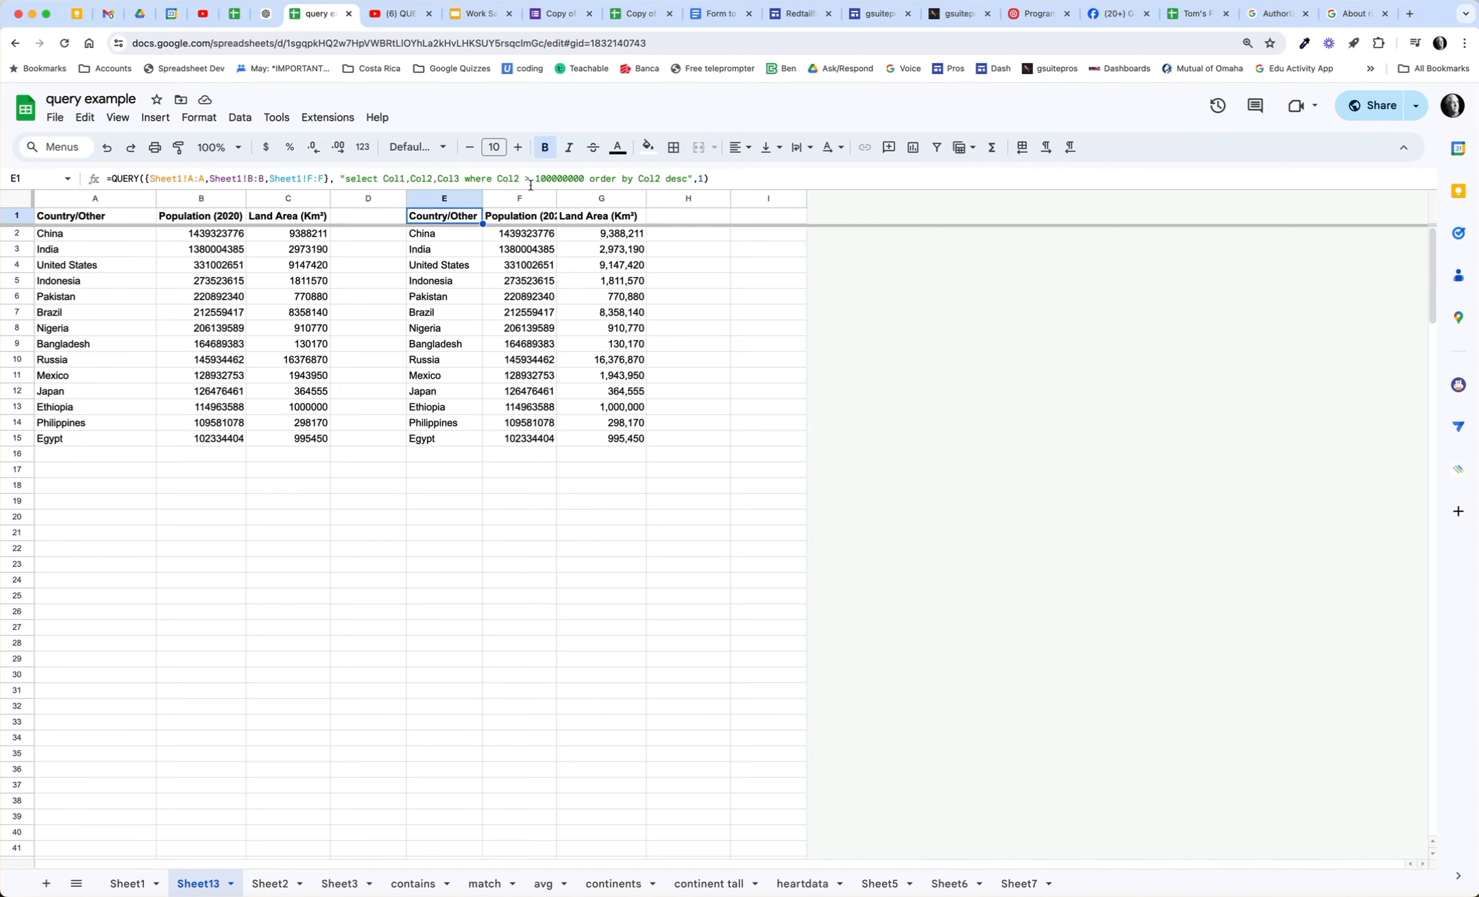
pyautogui.click(107, 219)
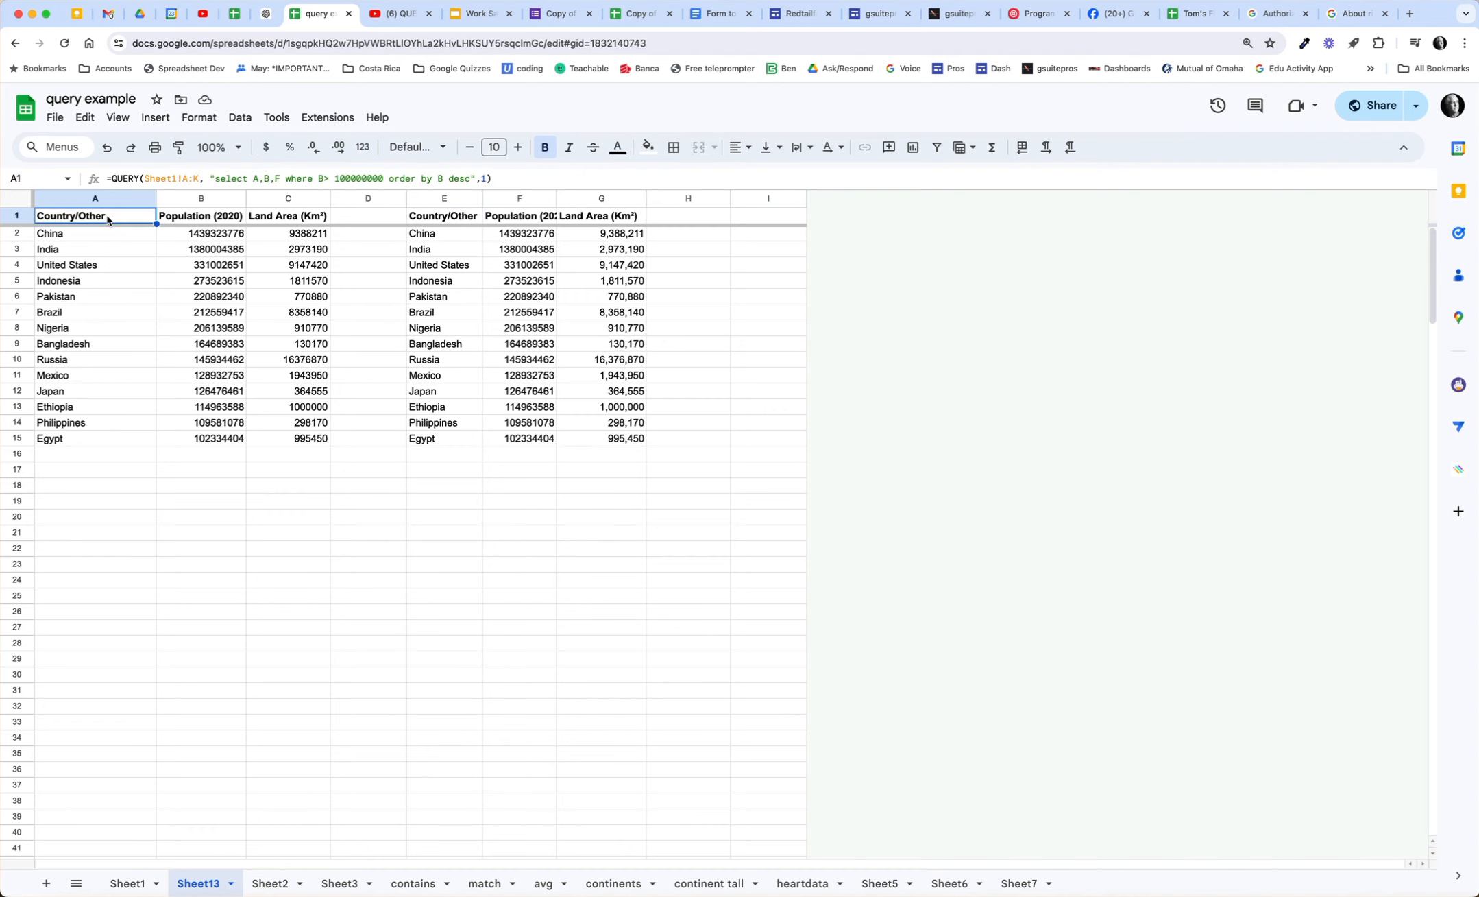
pyautogui.click(442, 221)
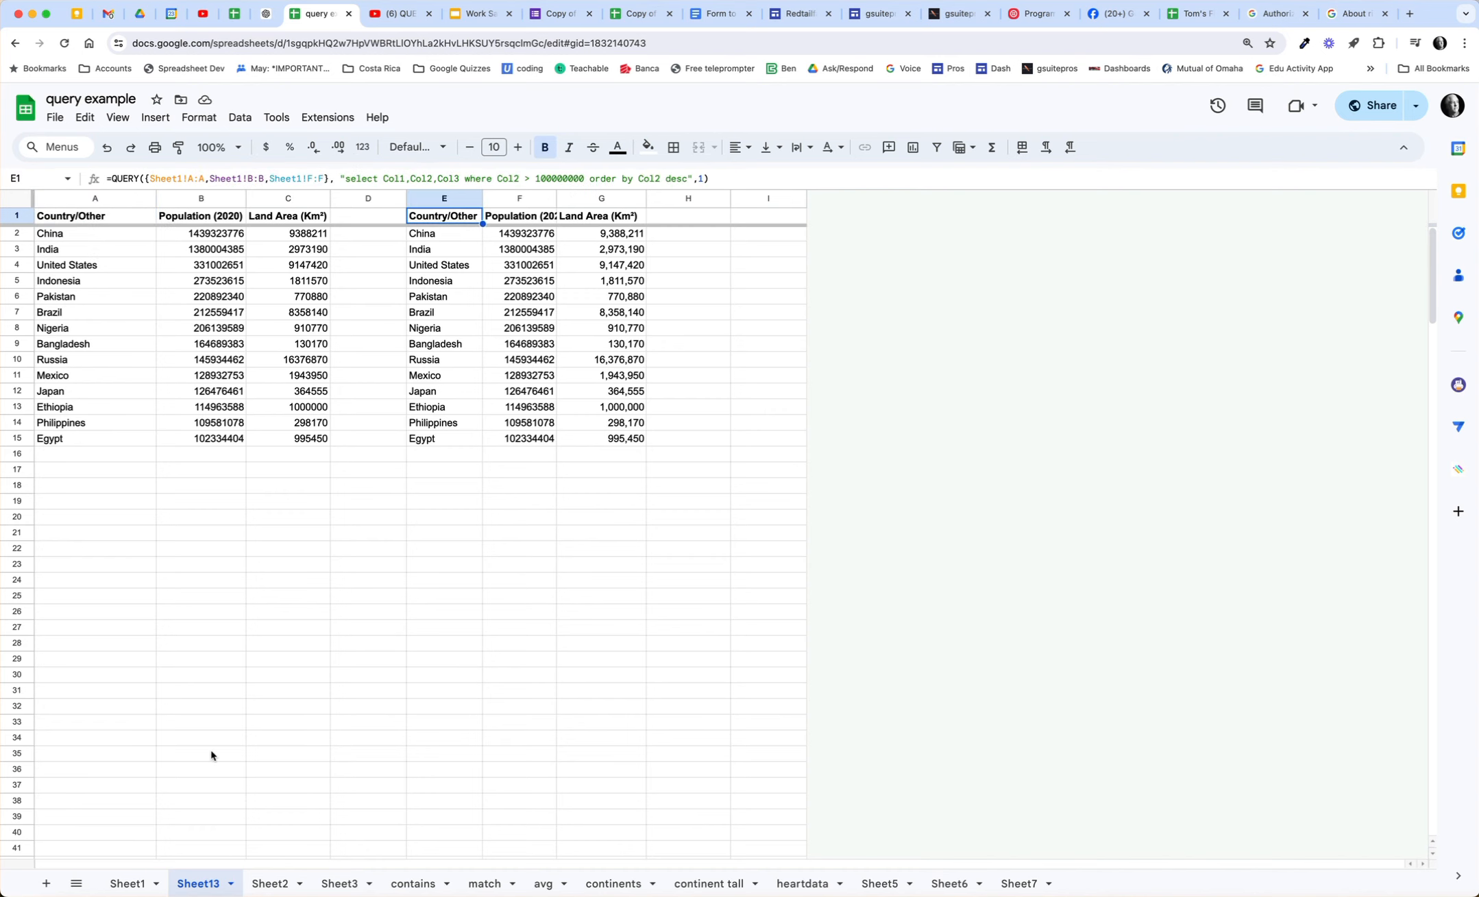
# Step: Insert four blank columns before the Population (2020) column in Sheet1
pyautogui.click(129, 883)
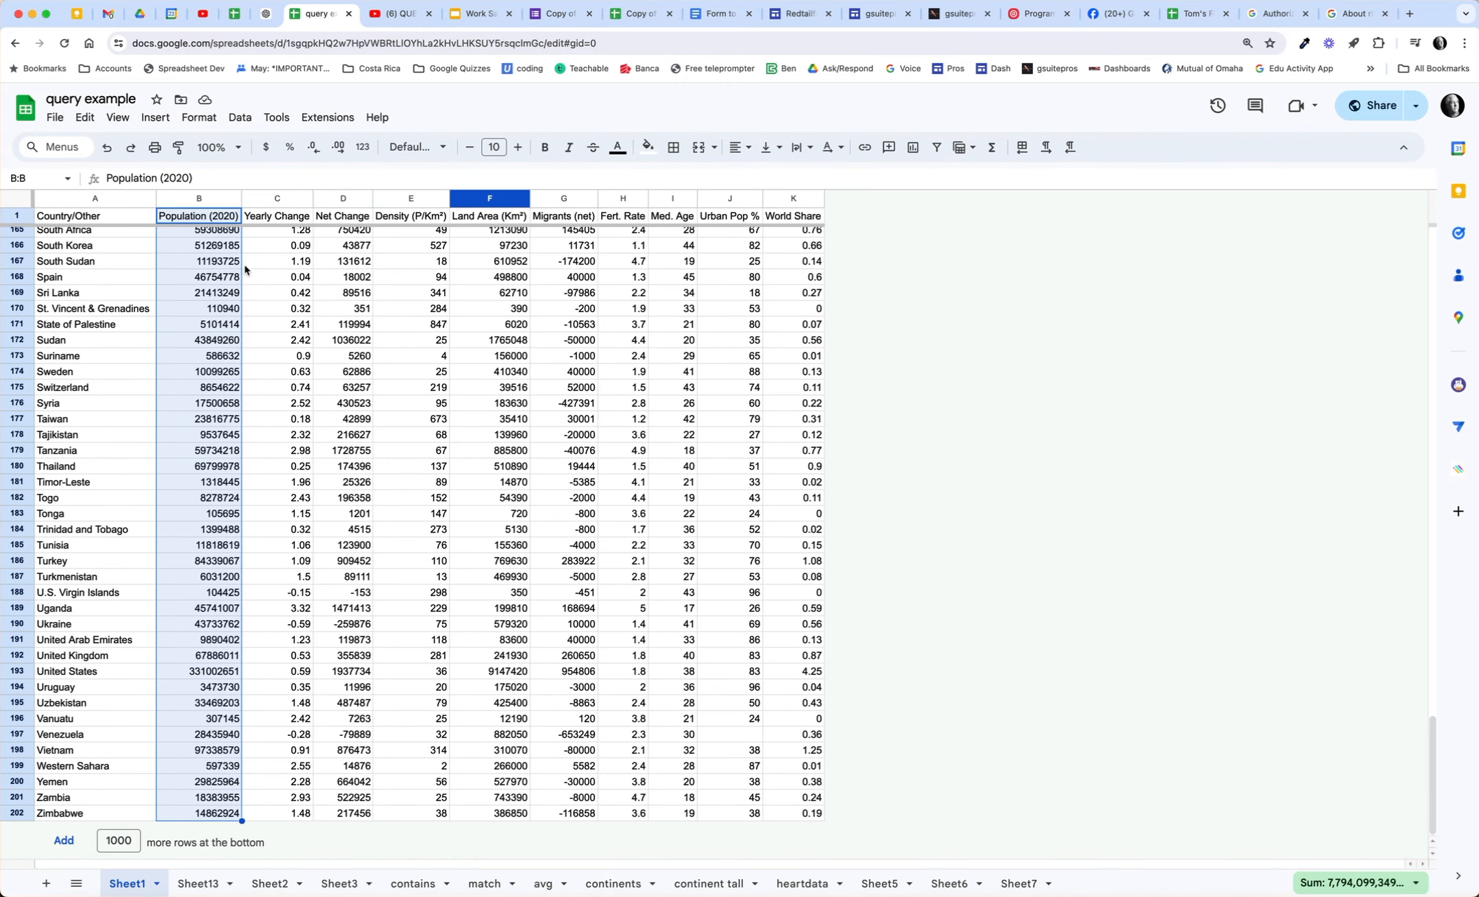
pyautogui.moveTo(211, 199); pyautogui.dragTo(381, 217)
pyautogui.click(248, 201)
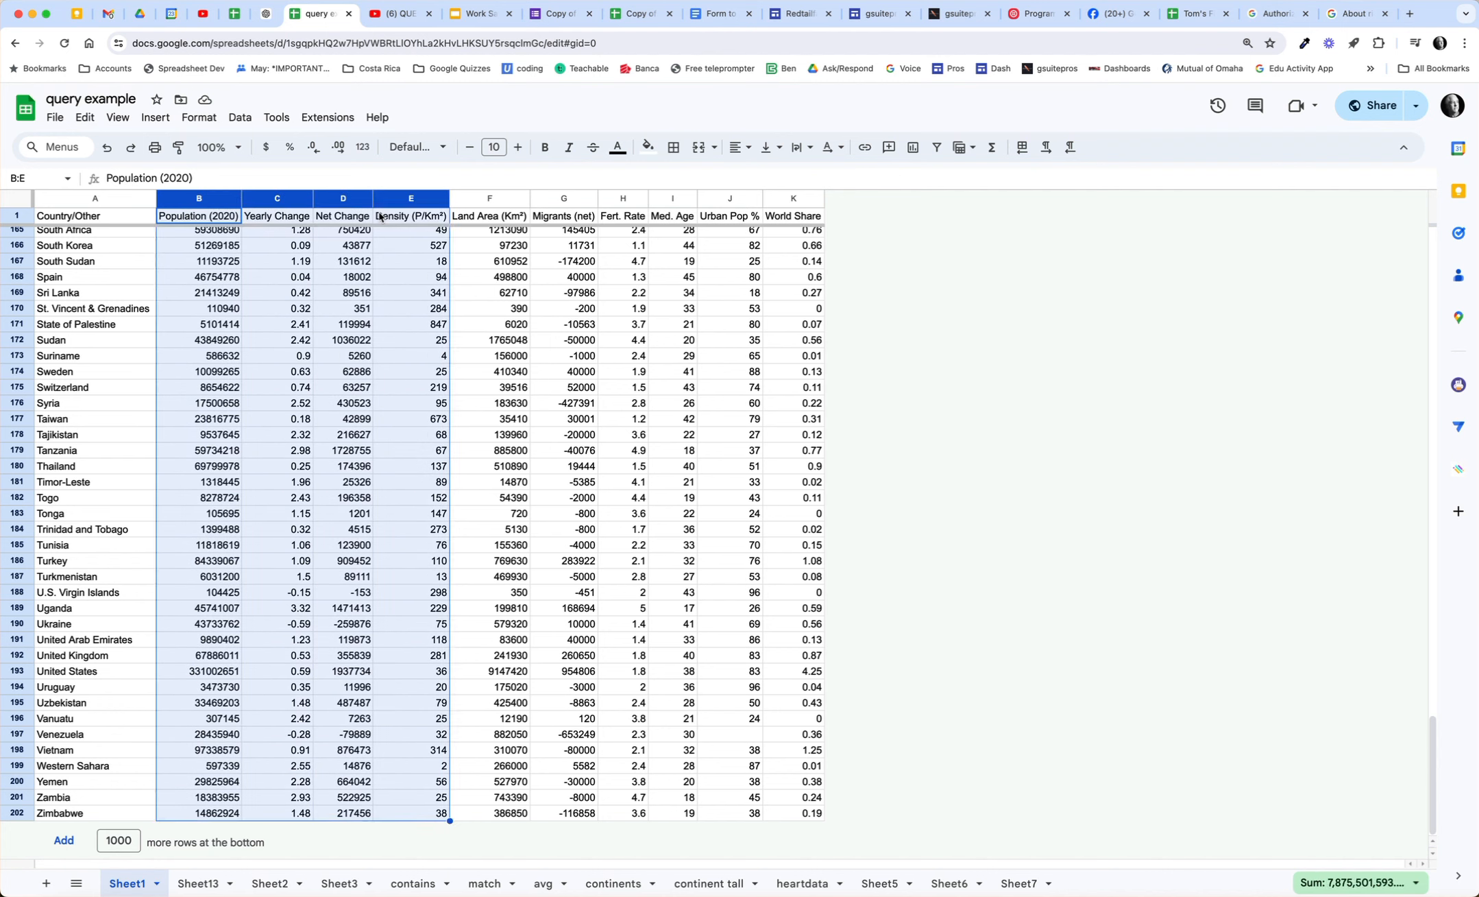
pyautogui.rightClick(390, 203)
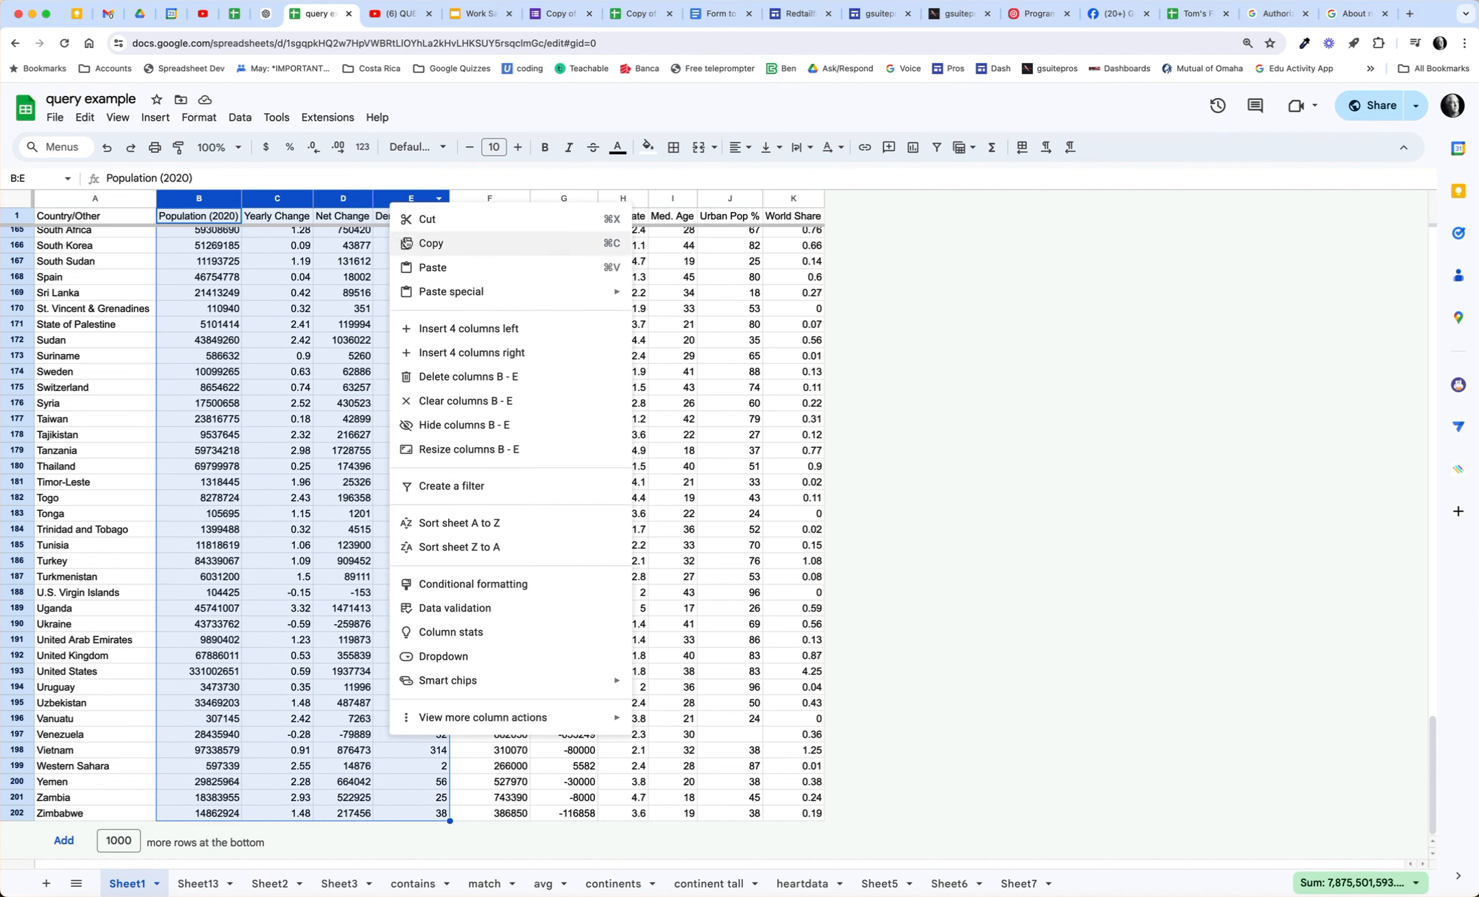
pyautogui.click(446, 336)
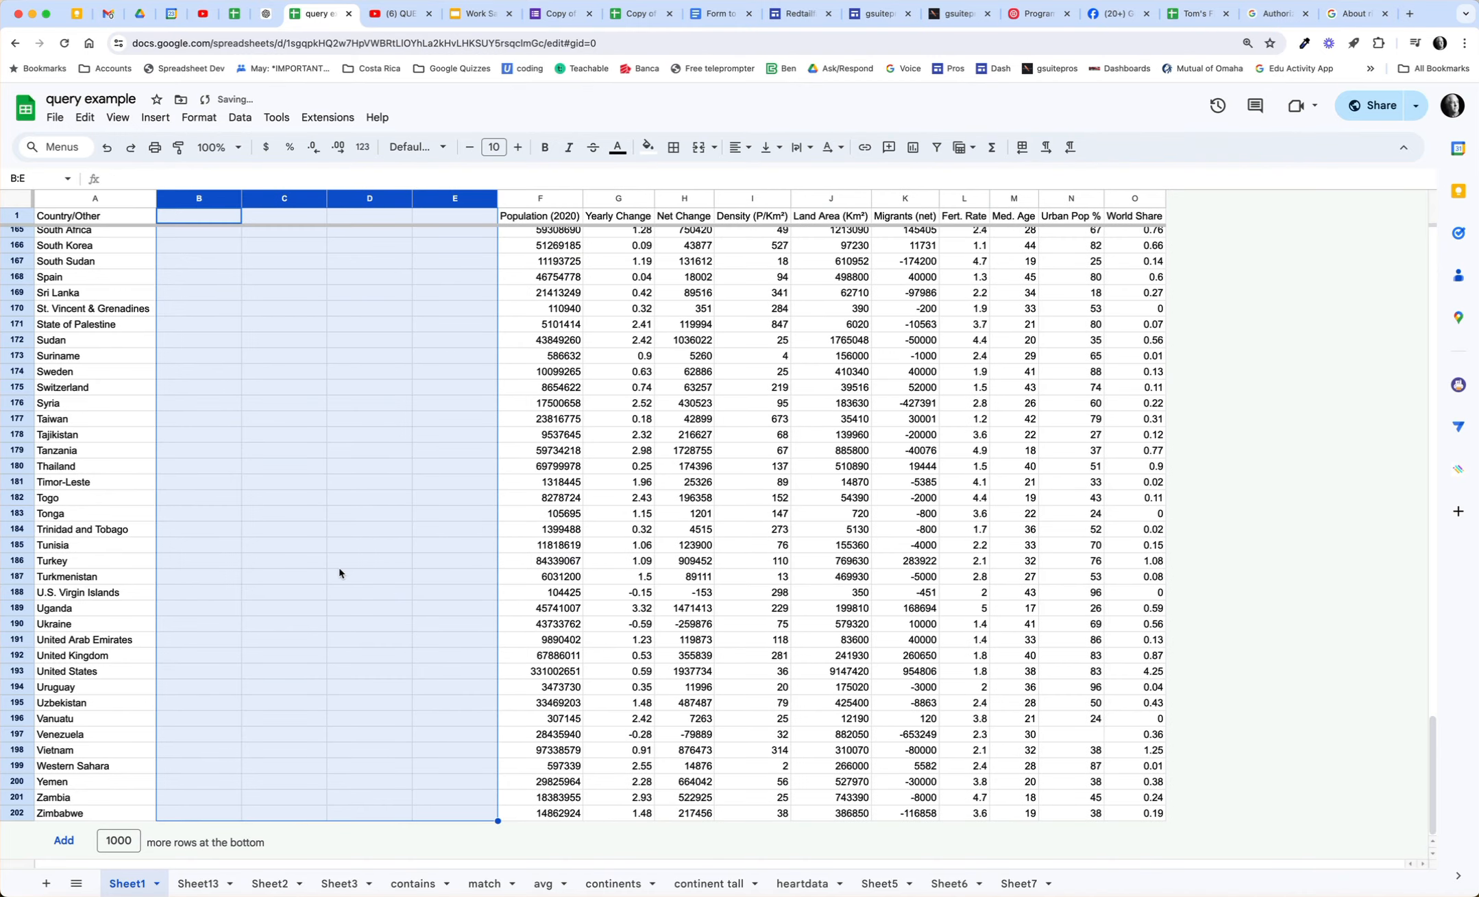
# Step: Fit column F of Sheet13 to its contents and compare the E1 query's column references with the columns in Sheet1
pyautogui.click(205, 874)
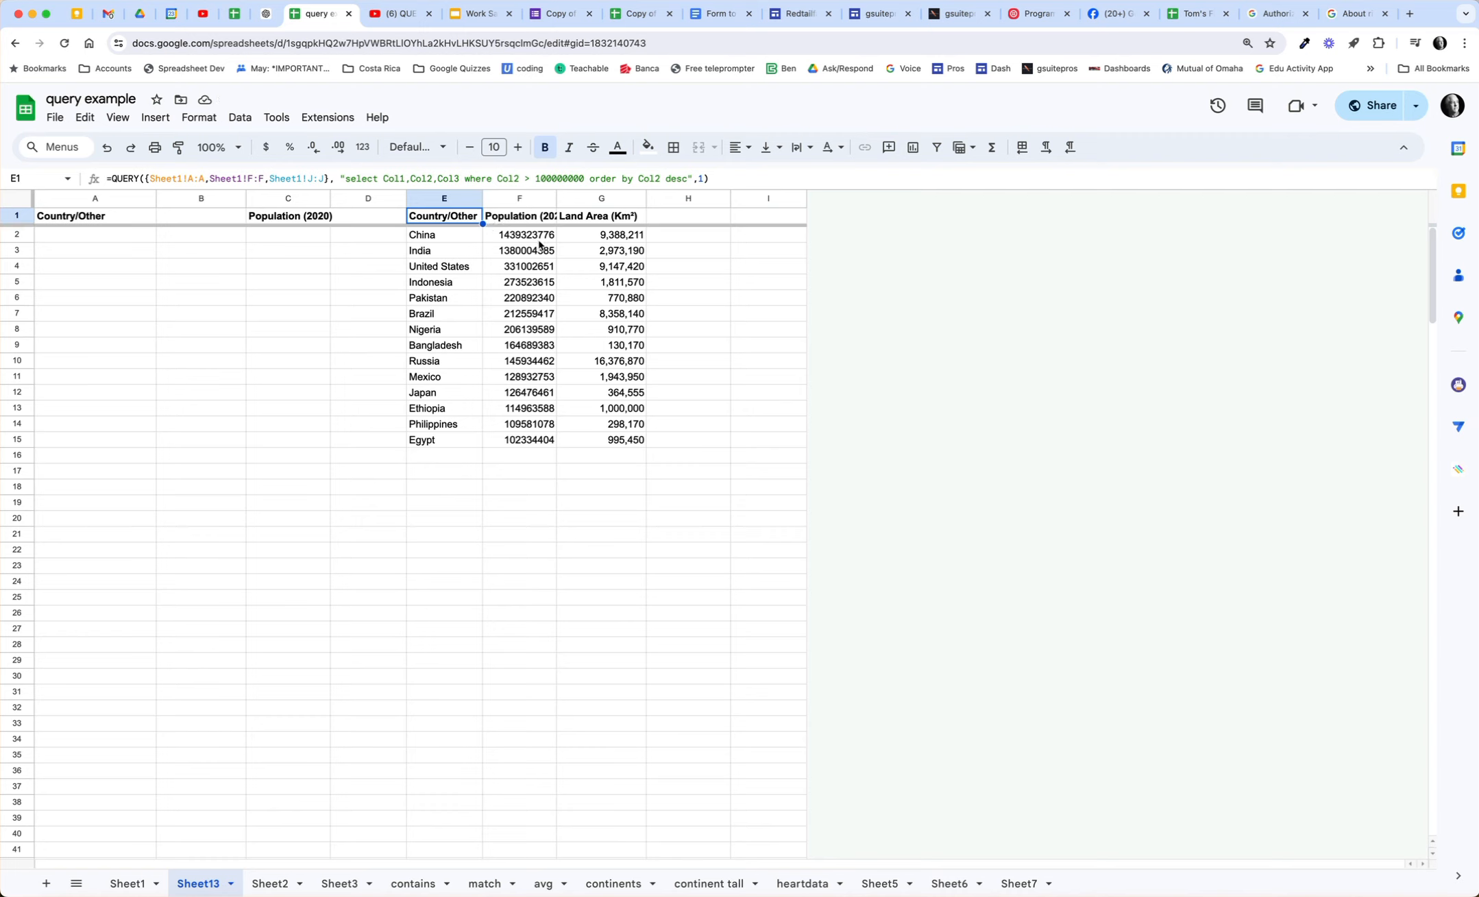
pyautogui.doubleClick(556, 198)
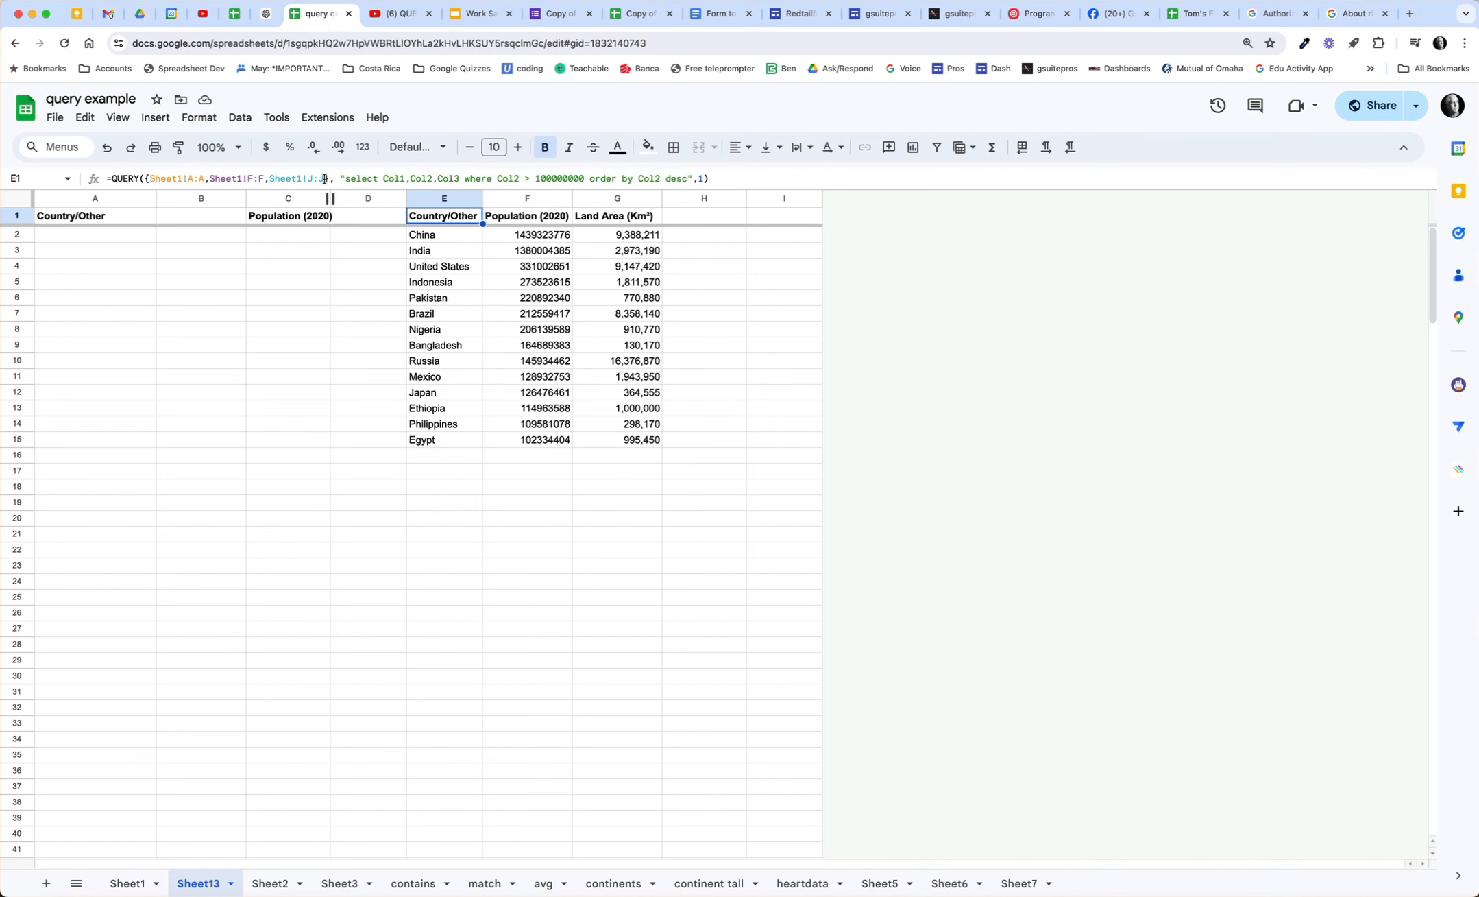
pyautogui.click(141, 884)
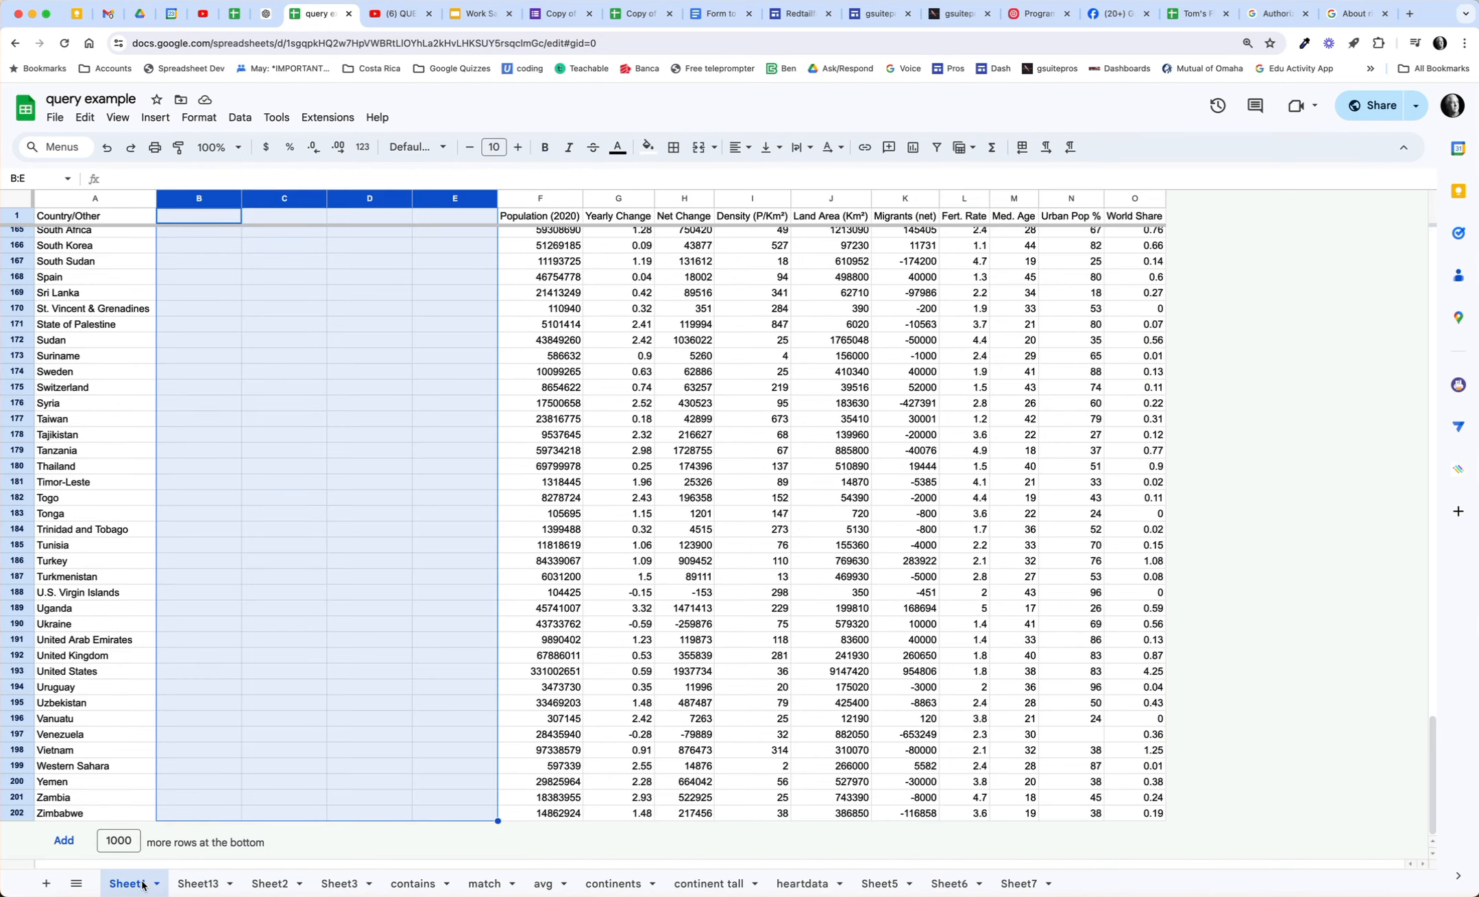
pyautogui.click(196, 883)
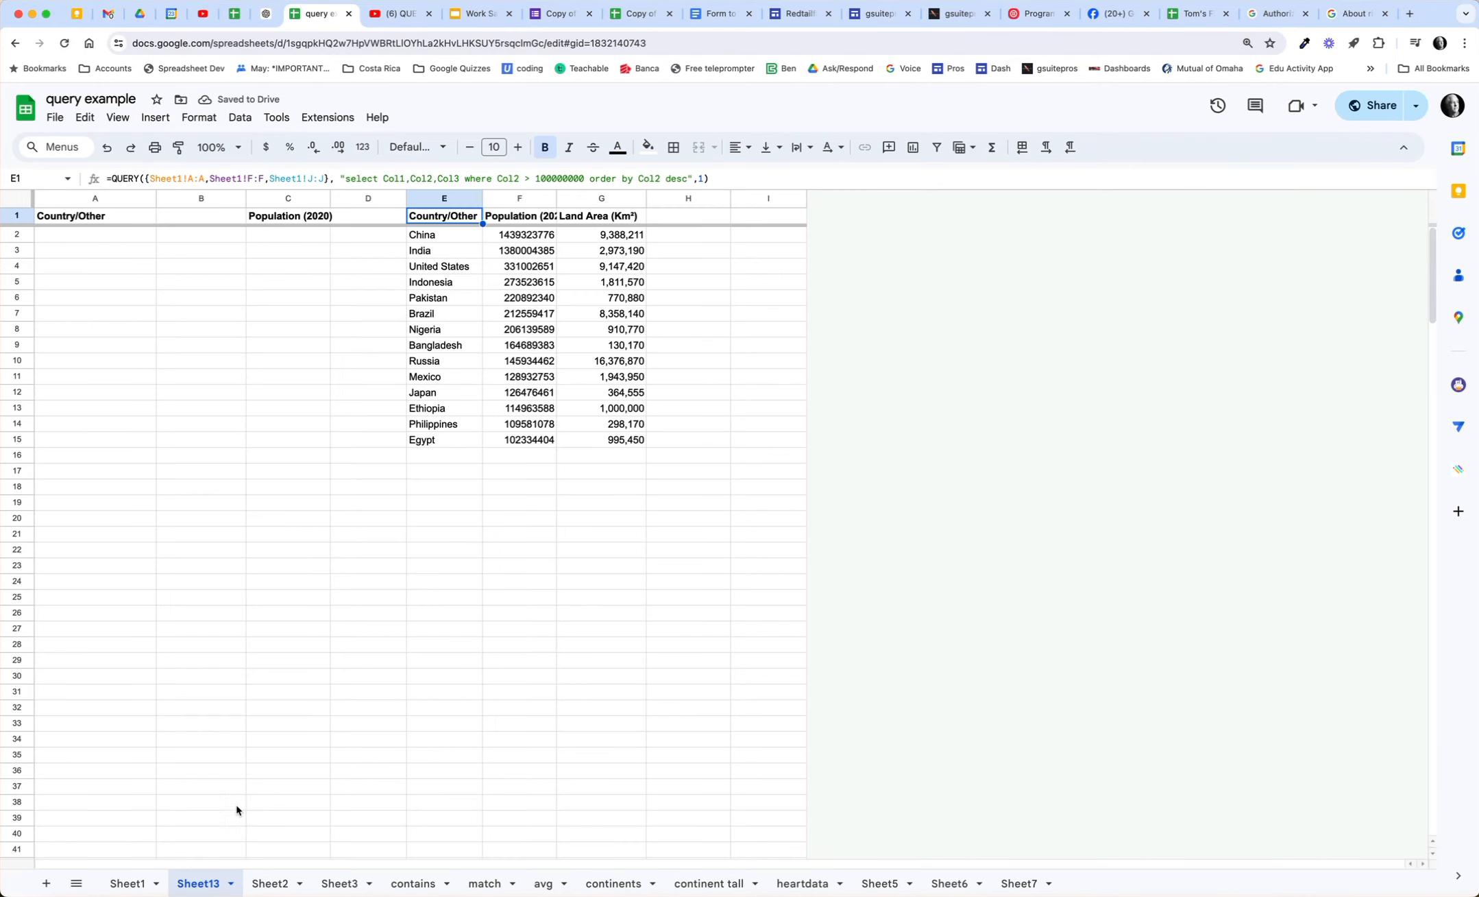
# Step: Undo the insertion of the four blank columns in Sheet1 and check both query outputs in Sheet13
pyautogui.click(146, 883)
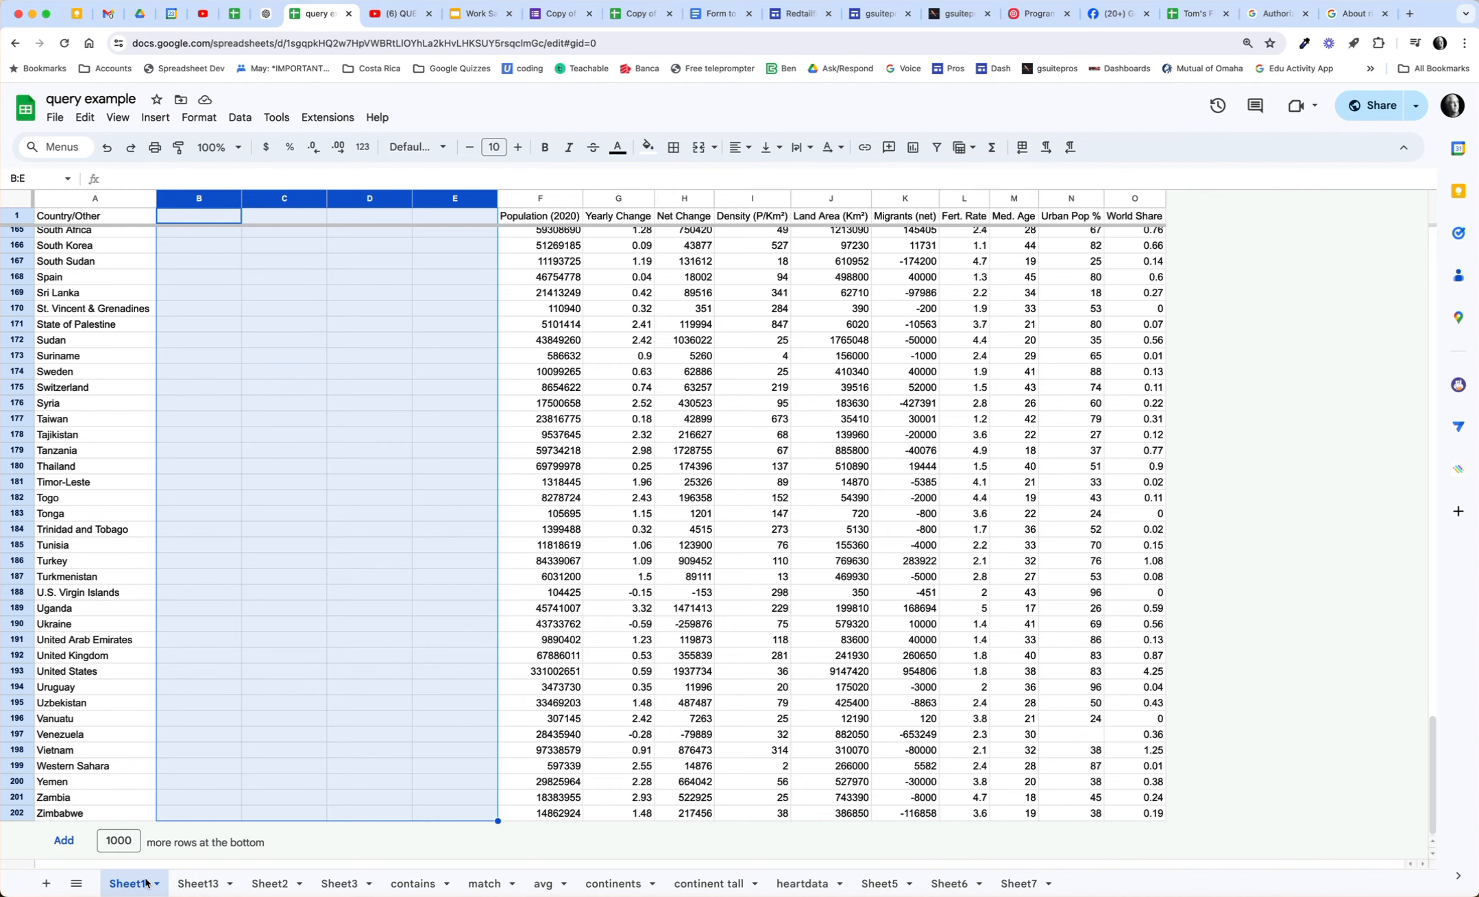
pyautogui.press('super+alt+minus')
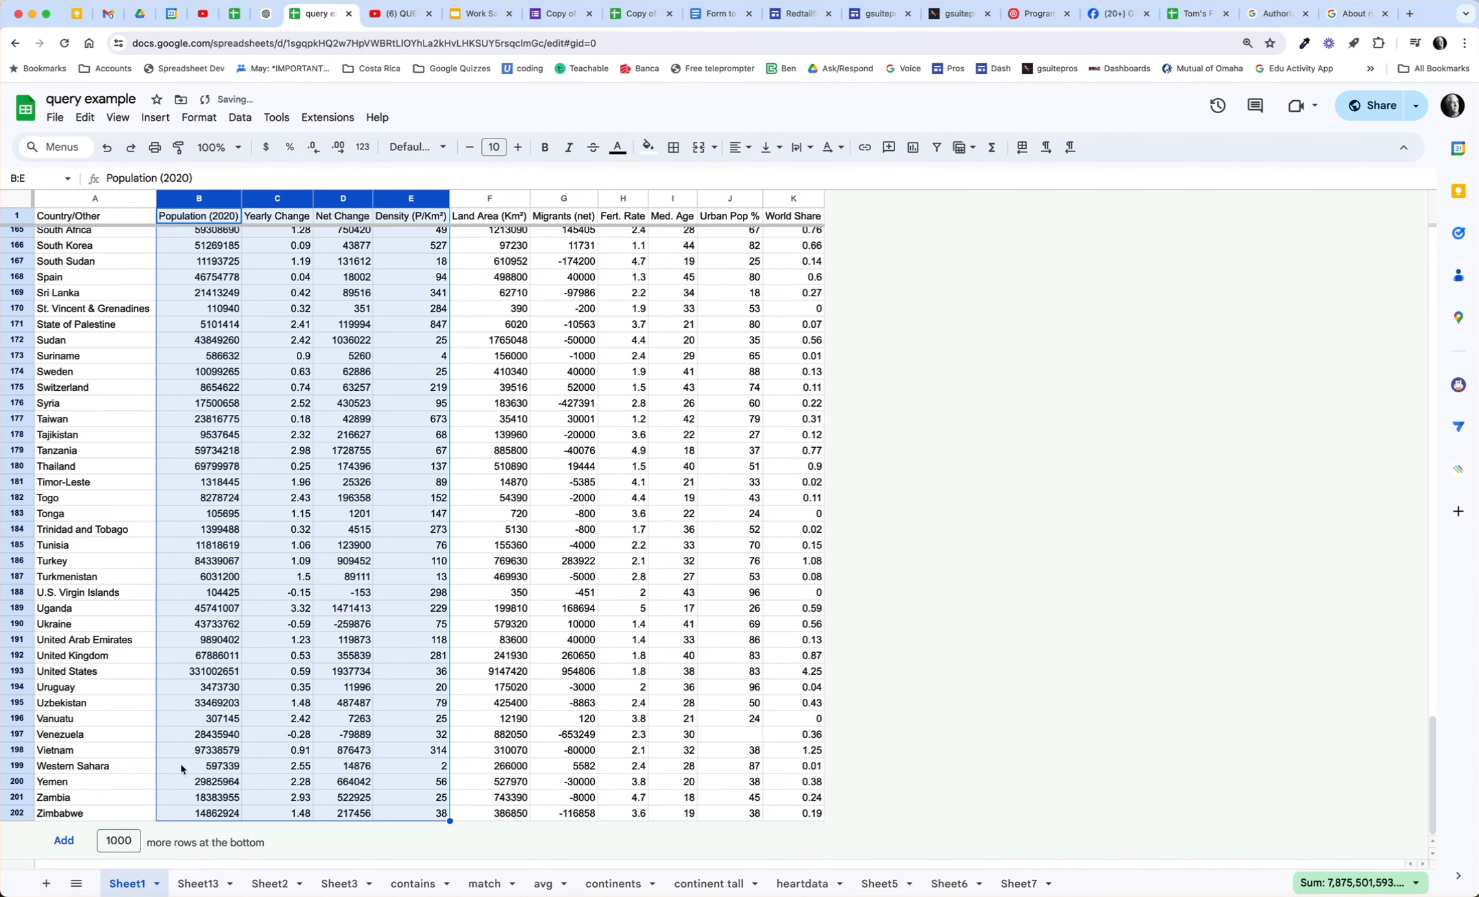
pyautogui.click(199, 883)
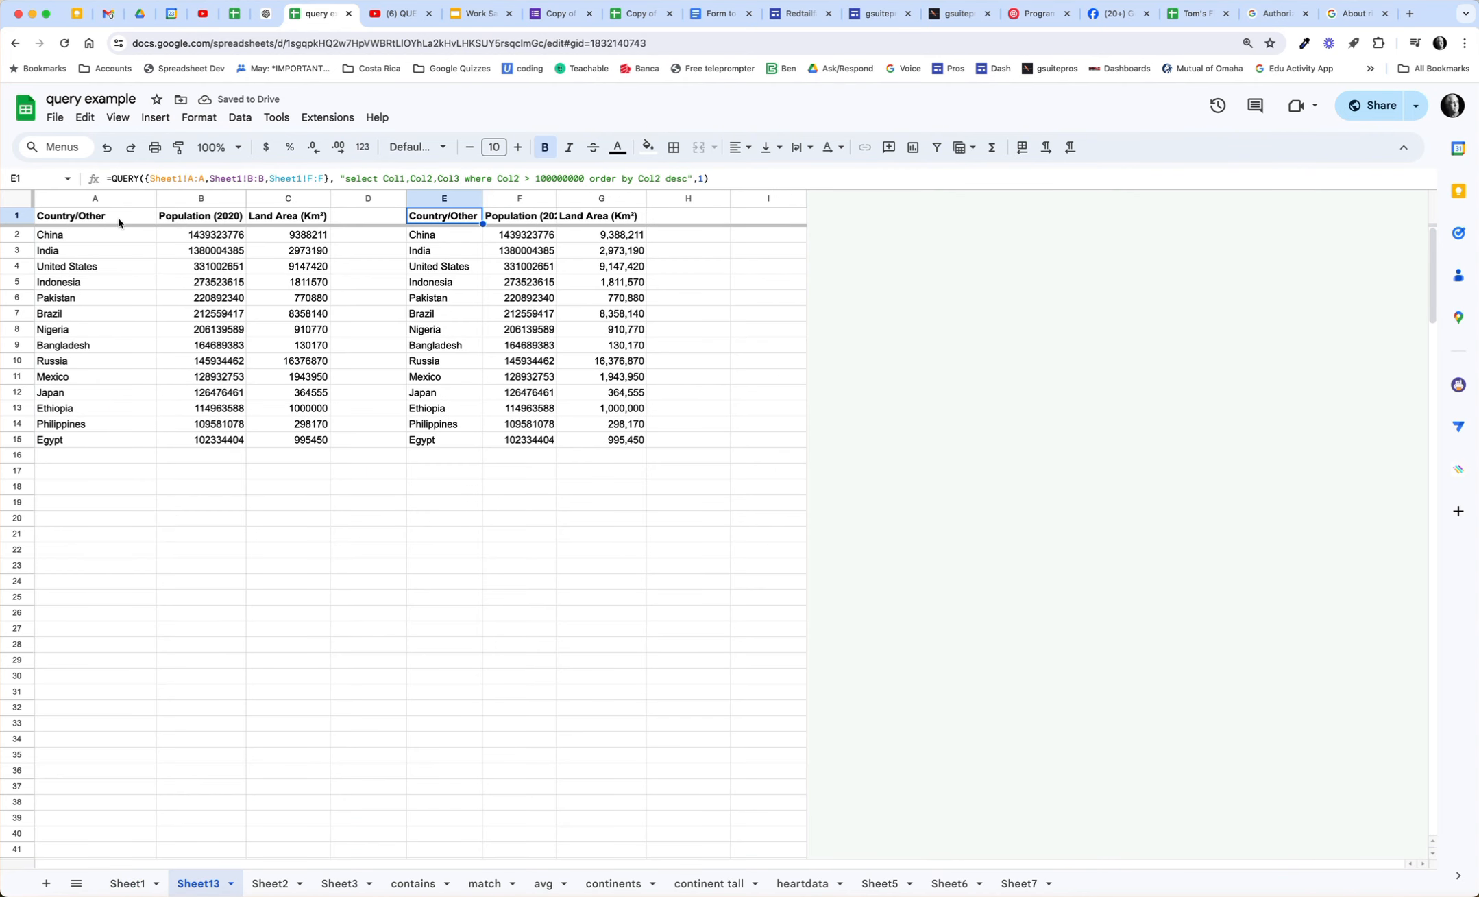
pyautogui.click(134, 883)
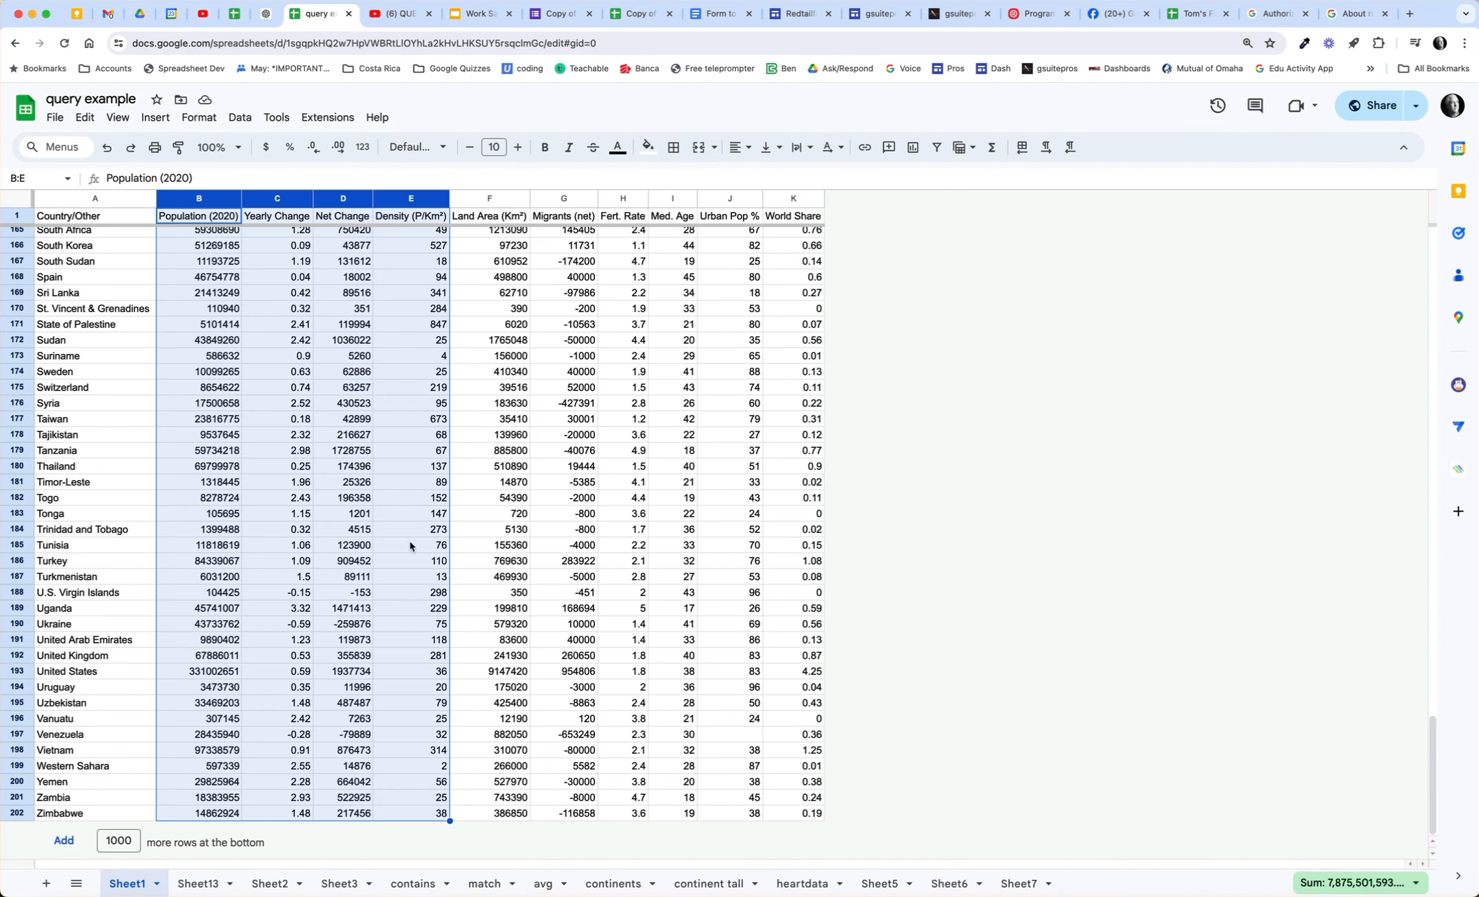
# Step: Move the Population (2020) column in Sheet1 so that it sits directly after the Yearly Change column
pyautogui.click(214, 884)
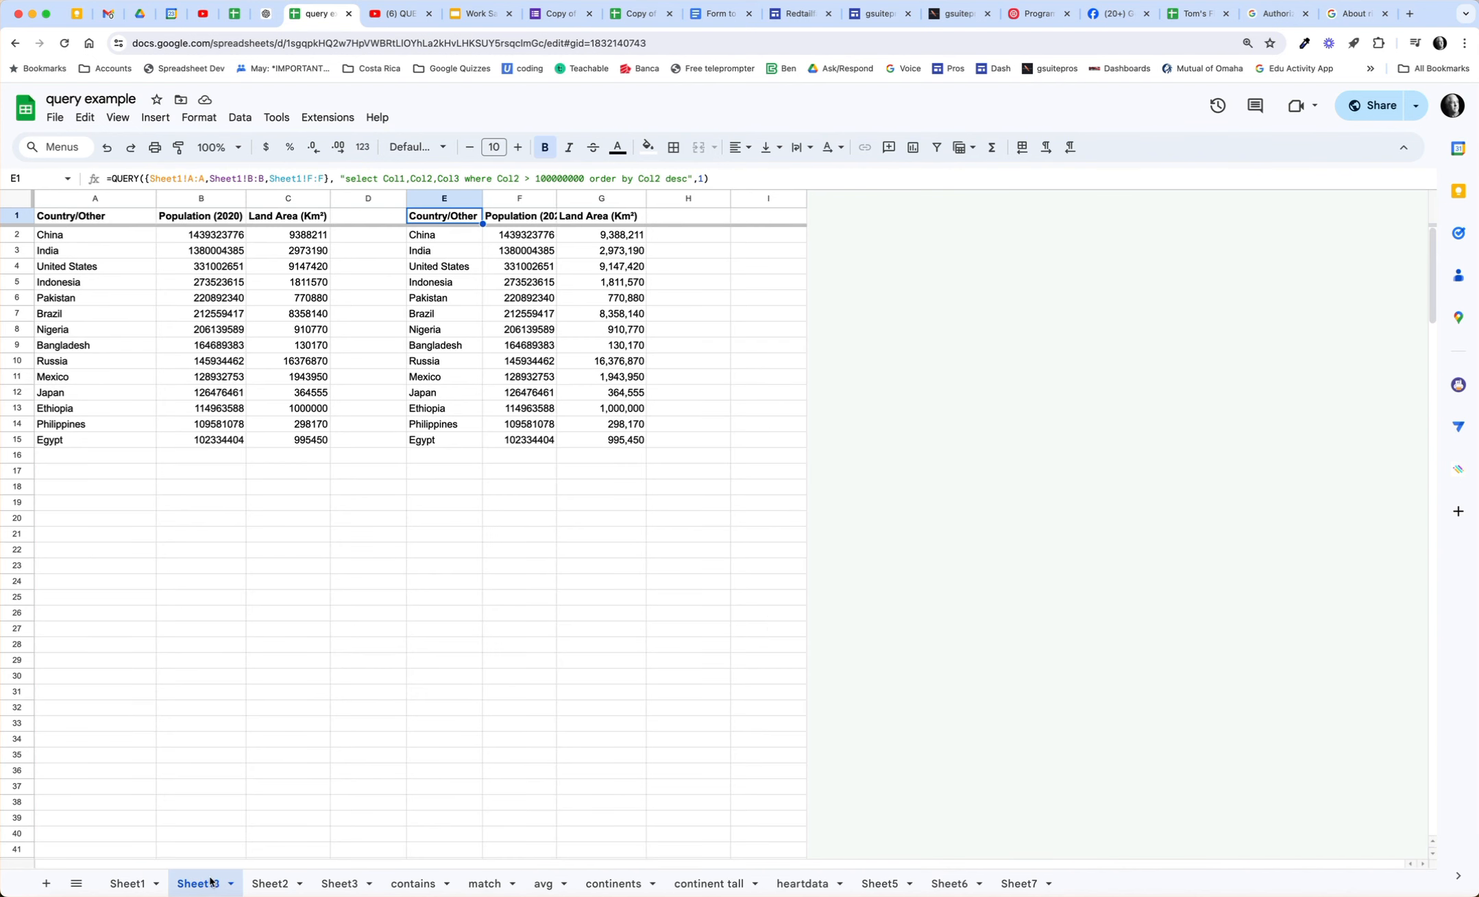
pyautogui.click(132, 883)
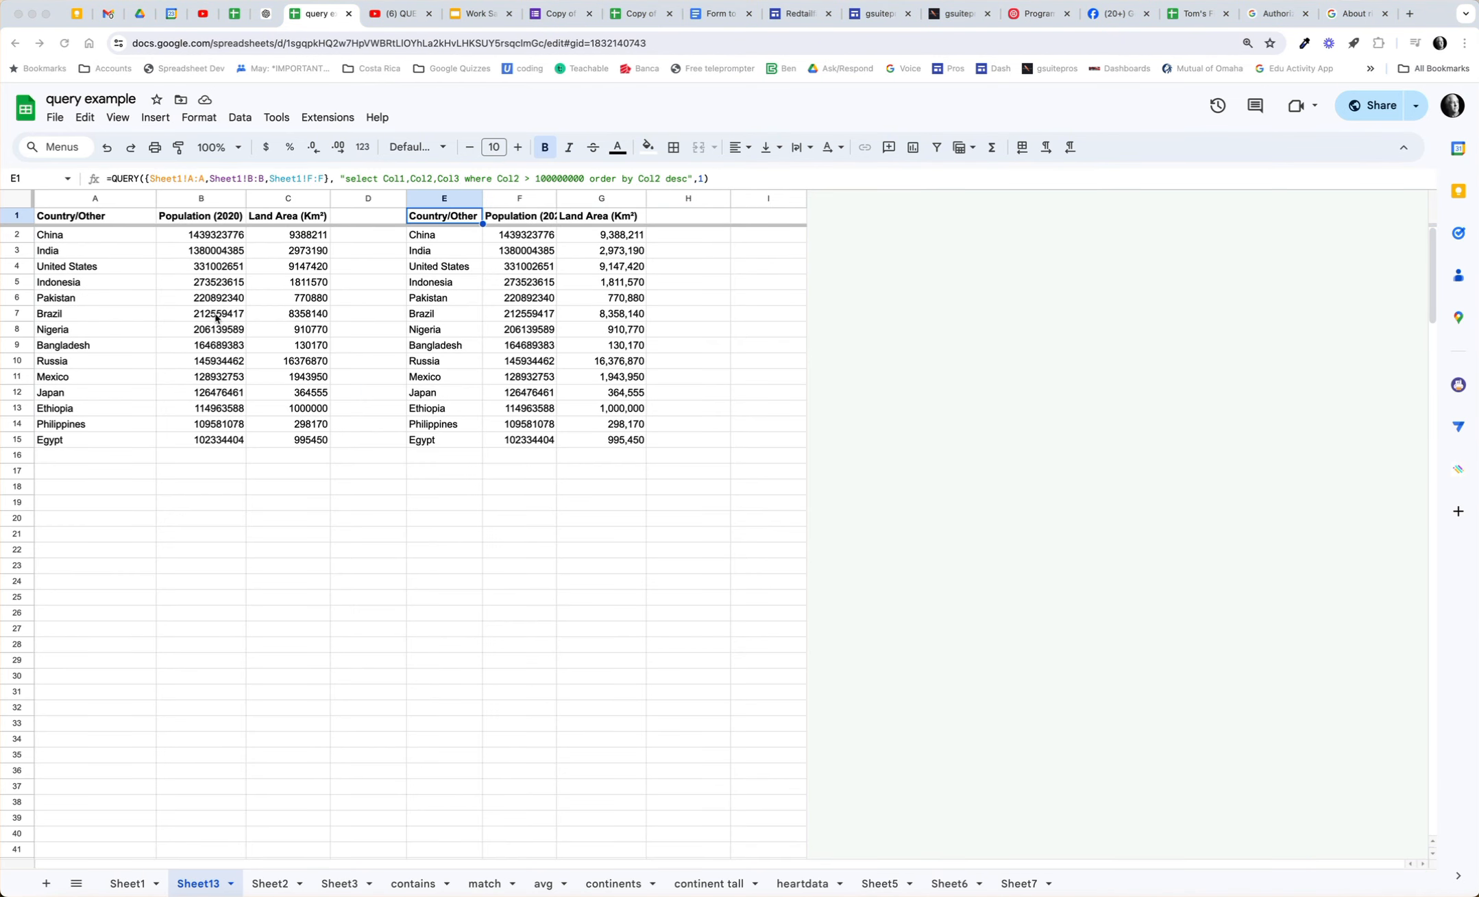
pyautogui.click(142, 881)
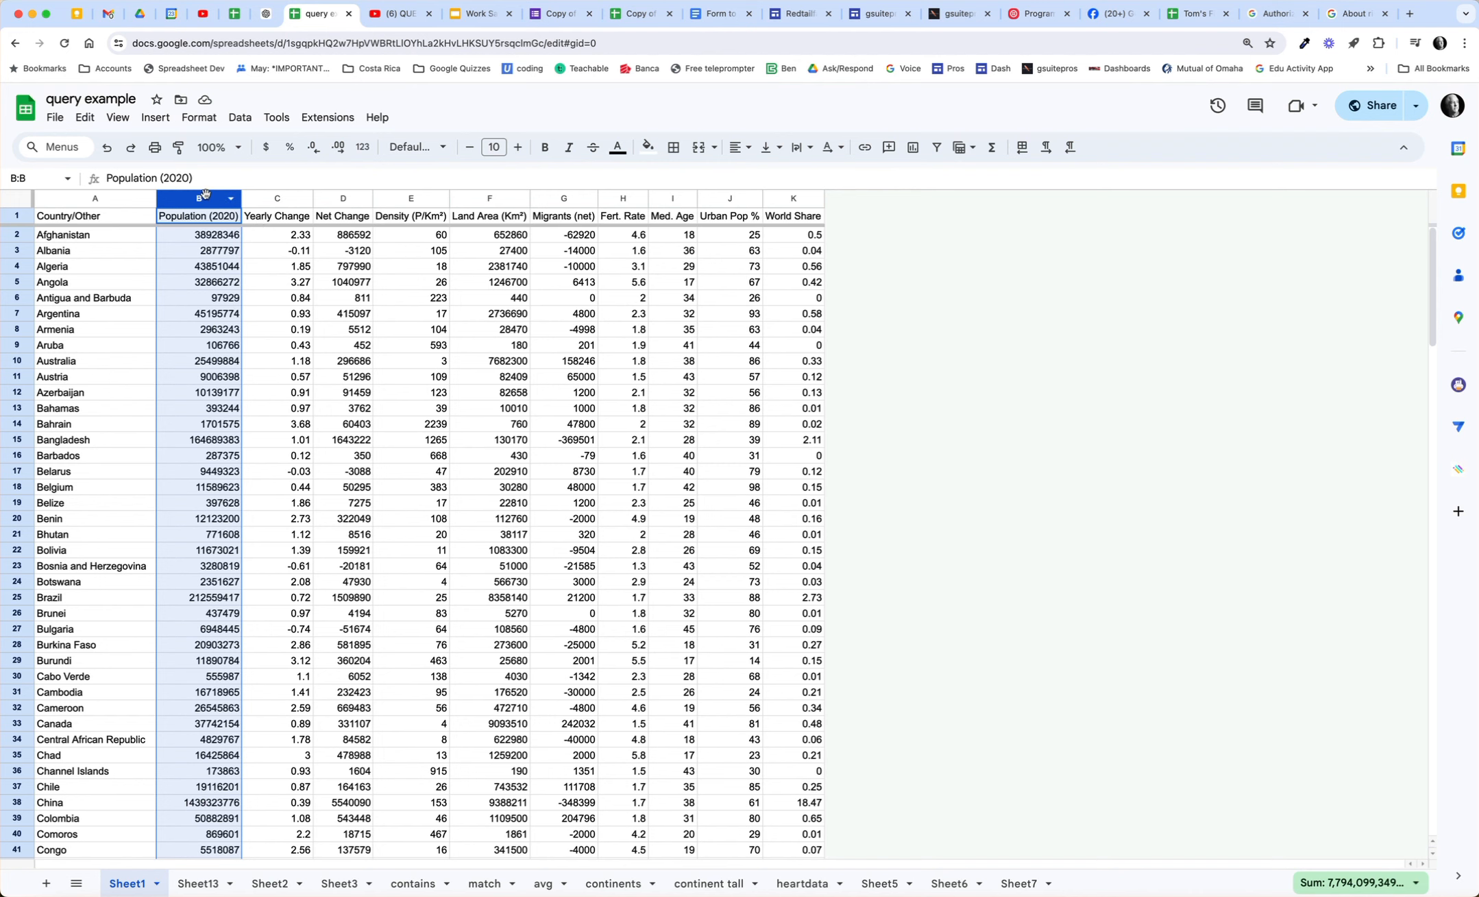
pyautogui.moveTo(205, 195); pyautogui.dragTo(279, 204)
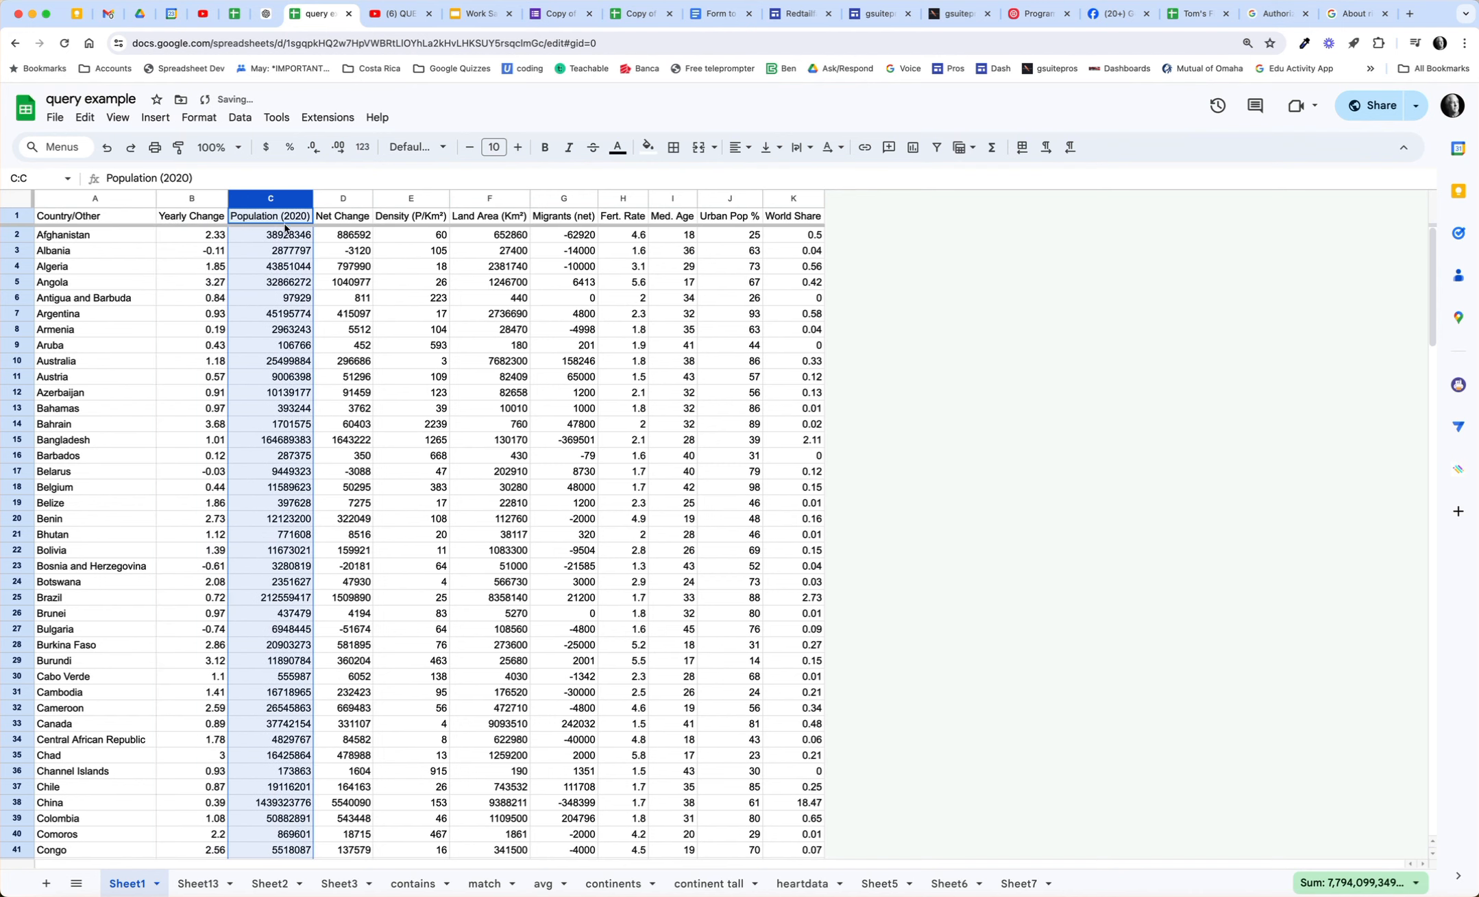
# Step: Compare the A1 and E1 query formulas and their outputs in Sheet13 with the rearranged column order in Sheet1
pyautogui.click(200, 884)
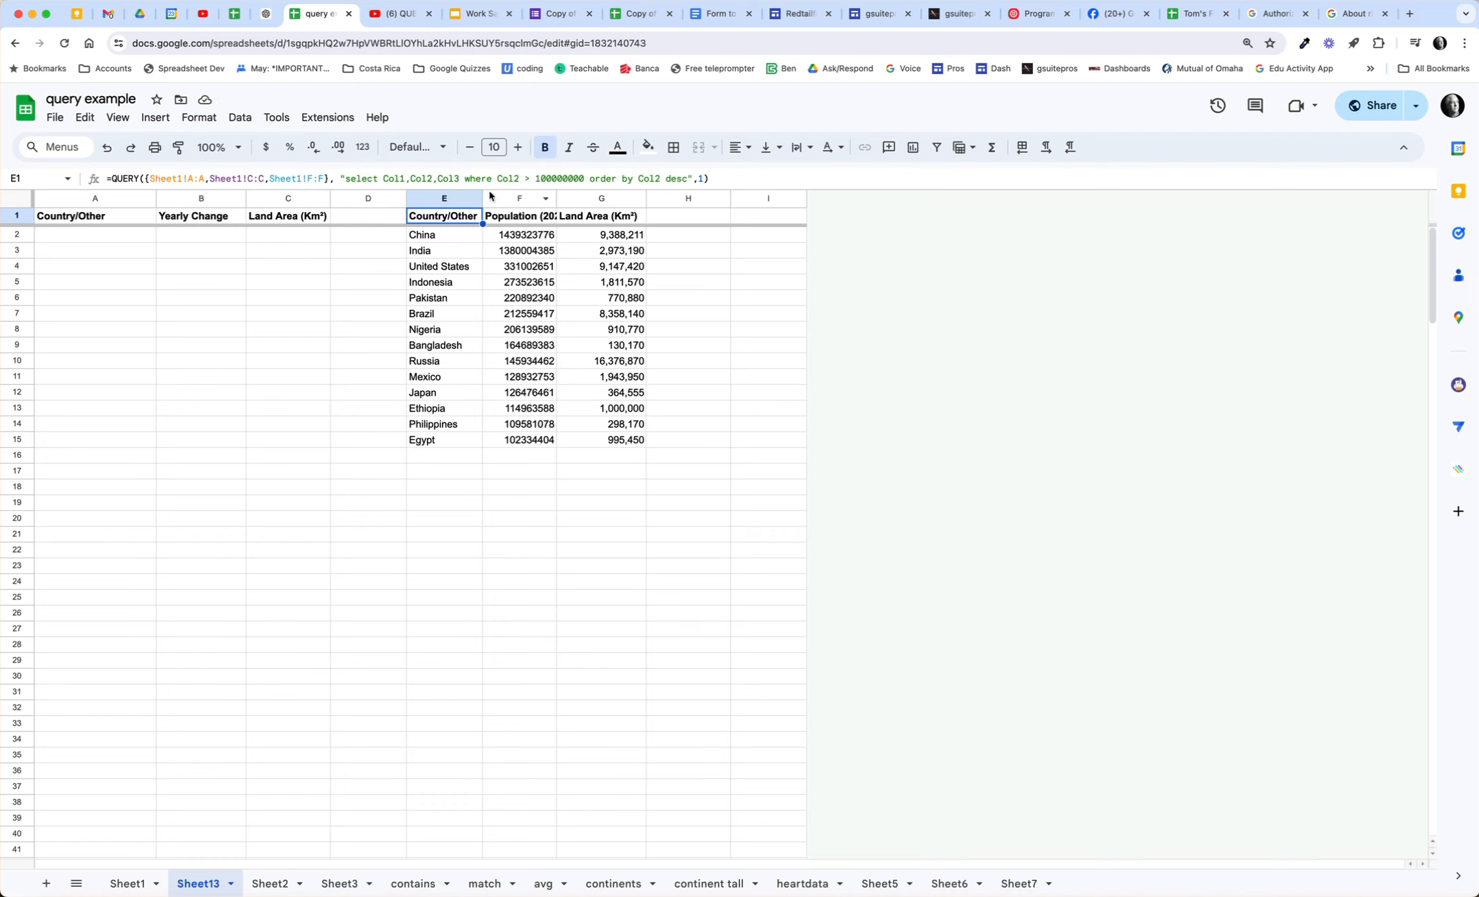
pyautogui.click(103, 218)
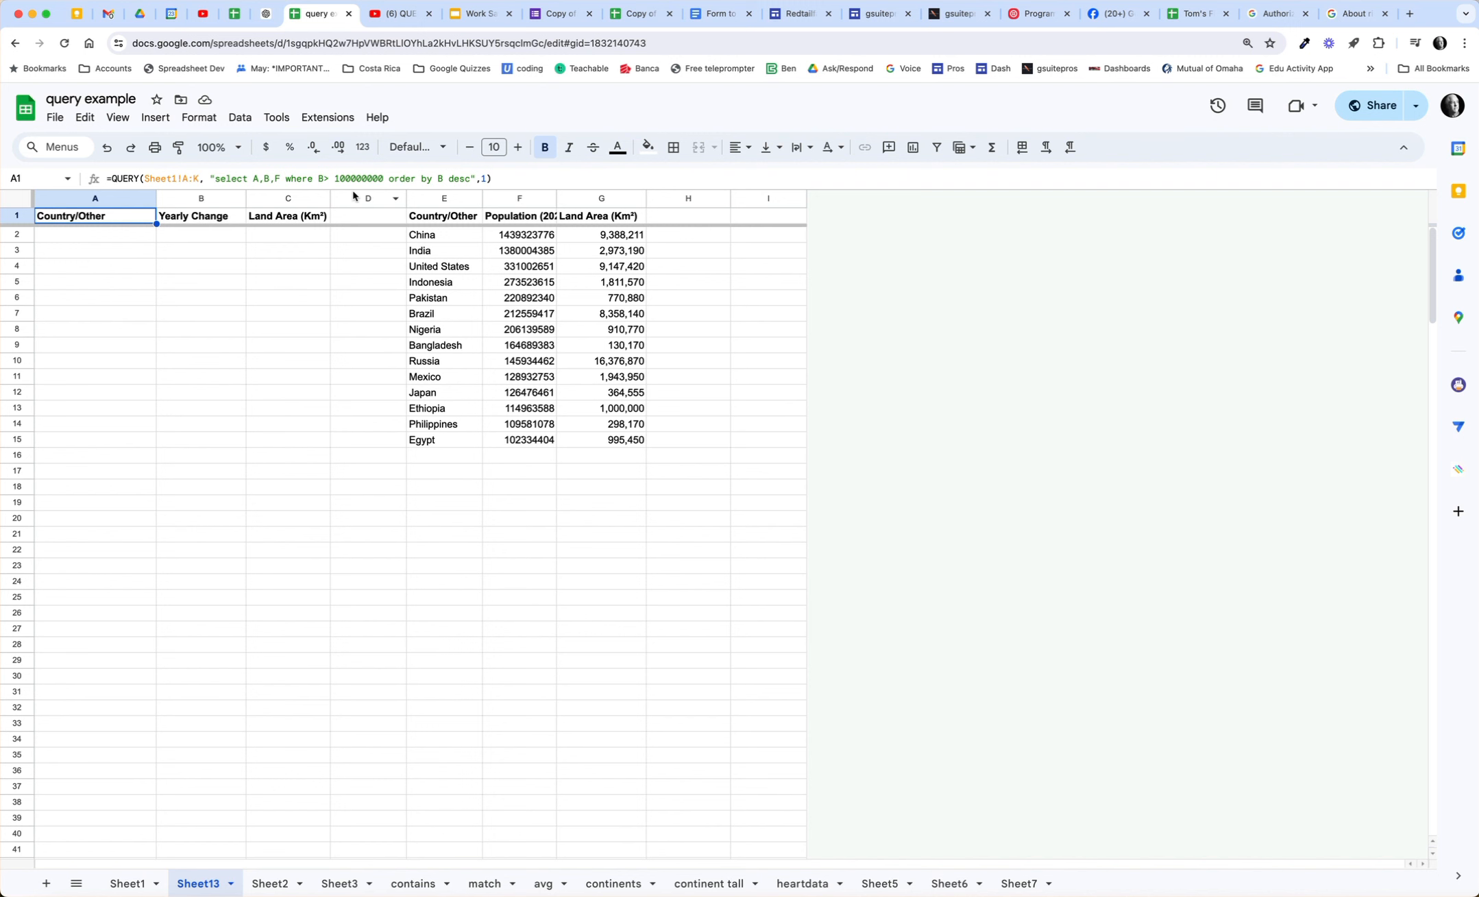
pyautogui.click(130, 884)
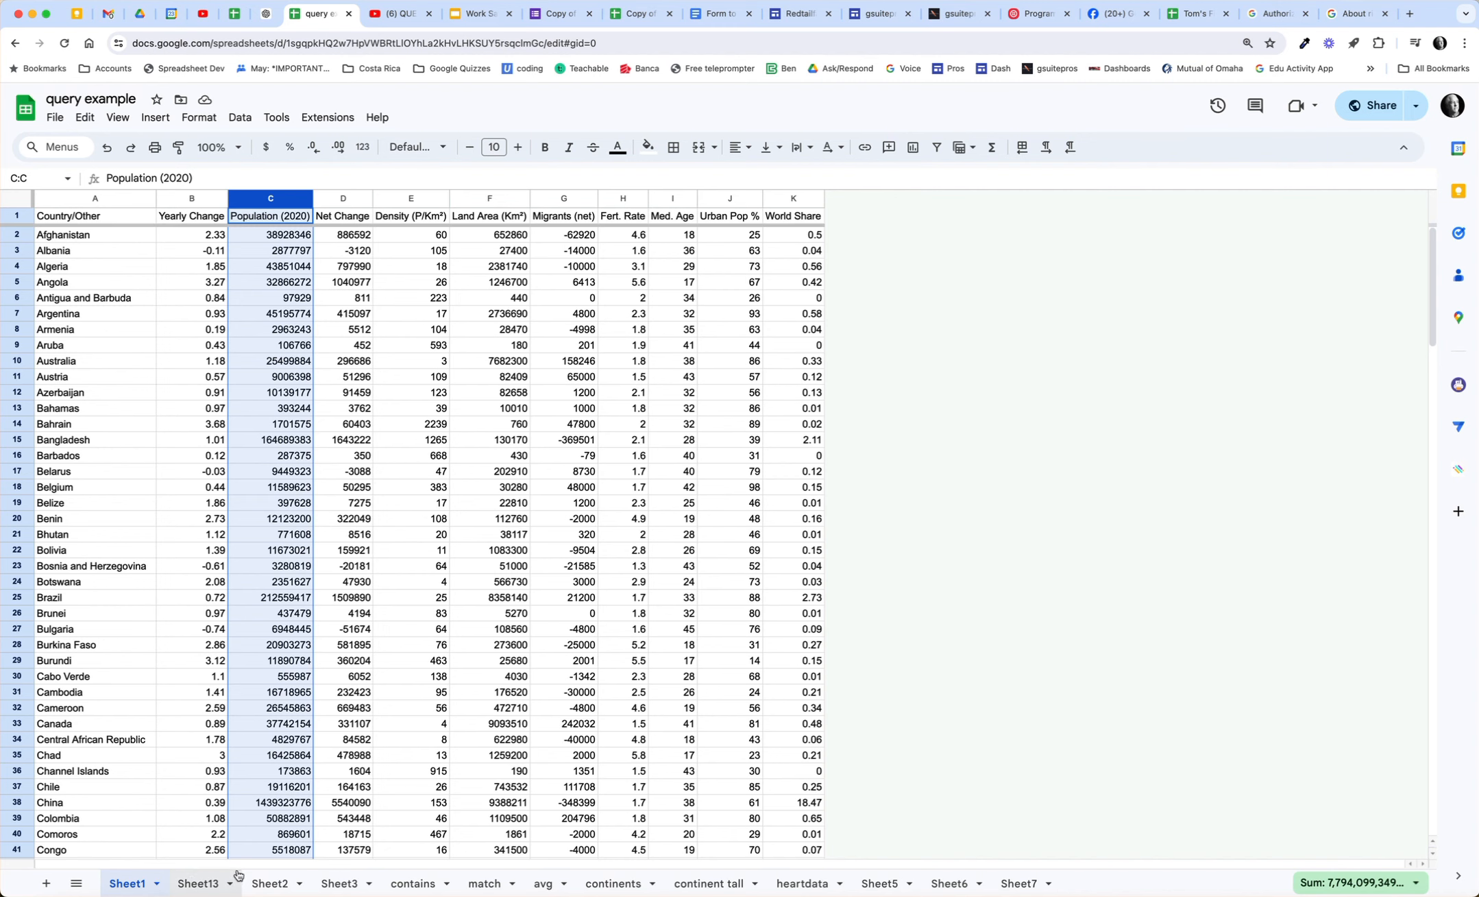
pyautogui.click(199, 883)
pyautogui.click(447, 225)
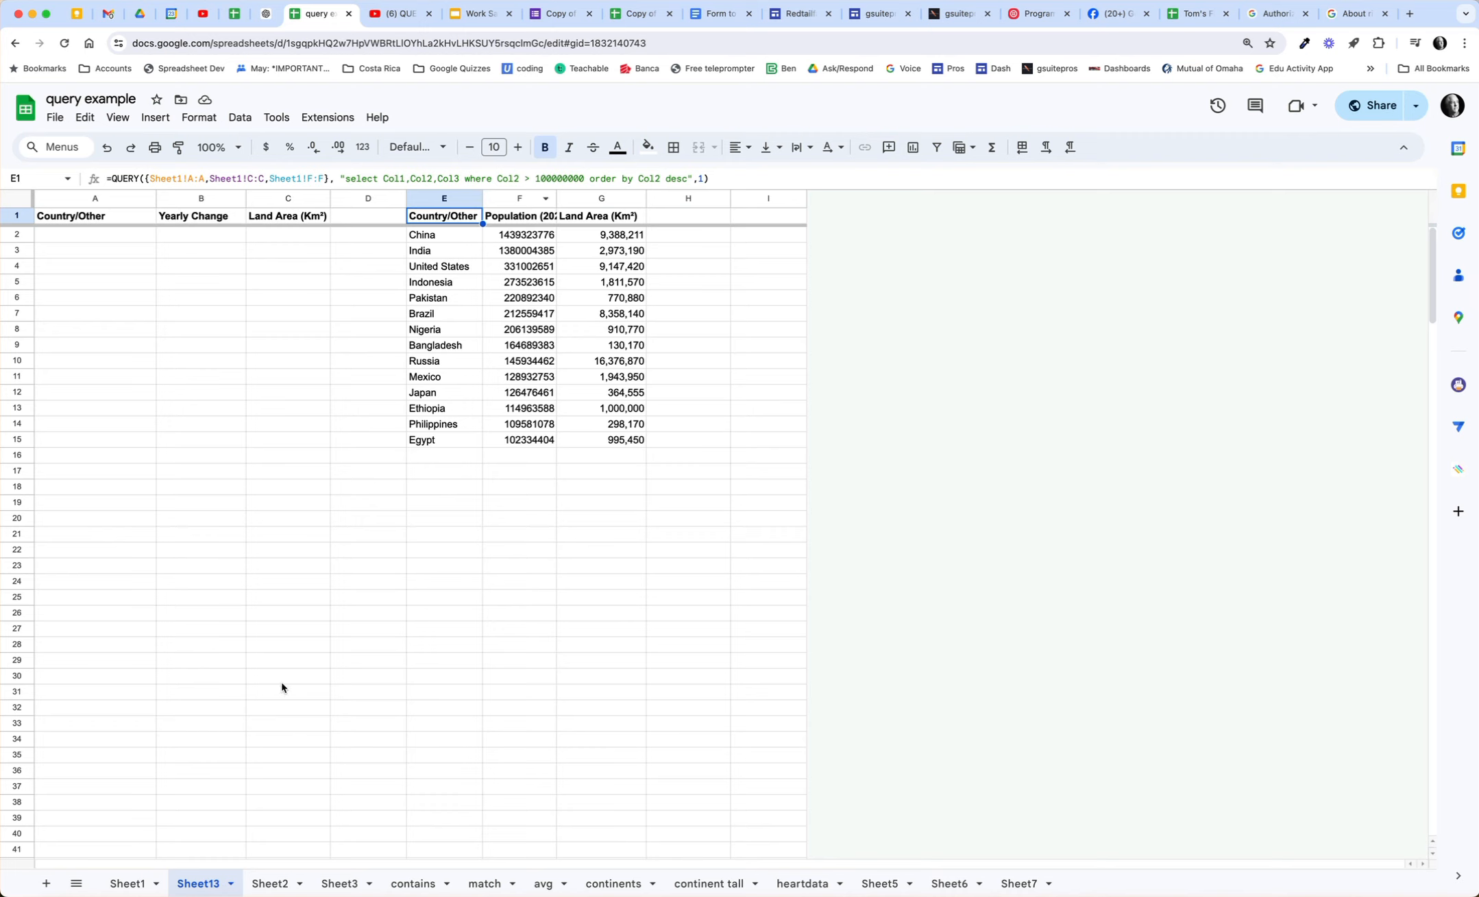
# Step: Move the Population (2020) column in Sheet1 back before Yearly Change and check both query outputs in Sheet13
pyautogui.click(139, 883)
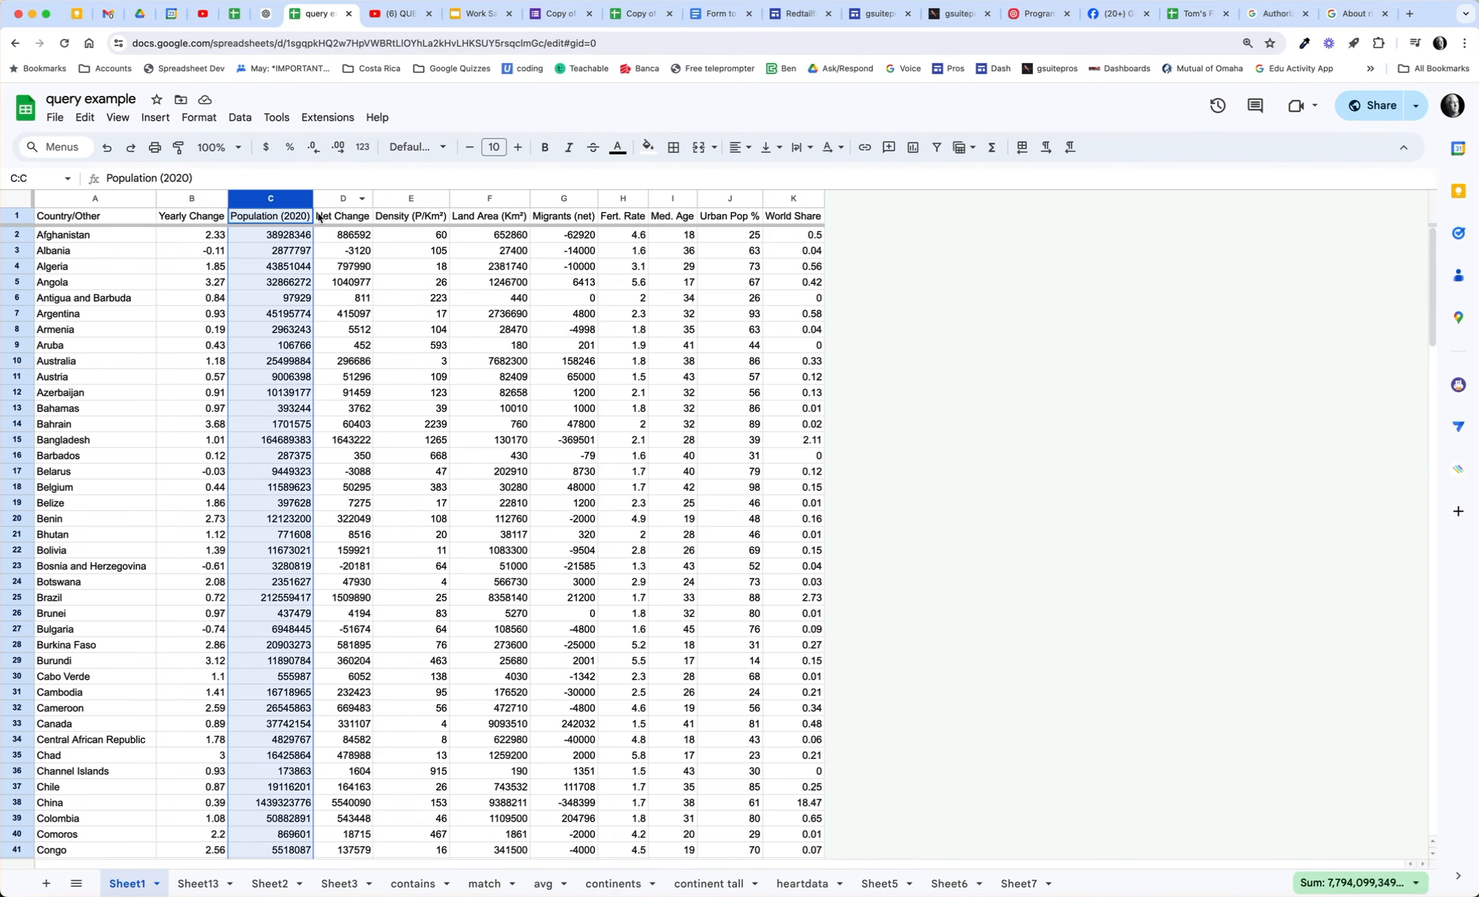
pyautogui.moveTo(293, 192); pyautogui.dragTo(199, 193)
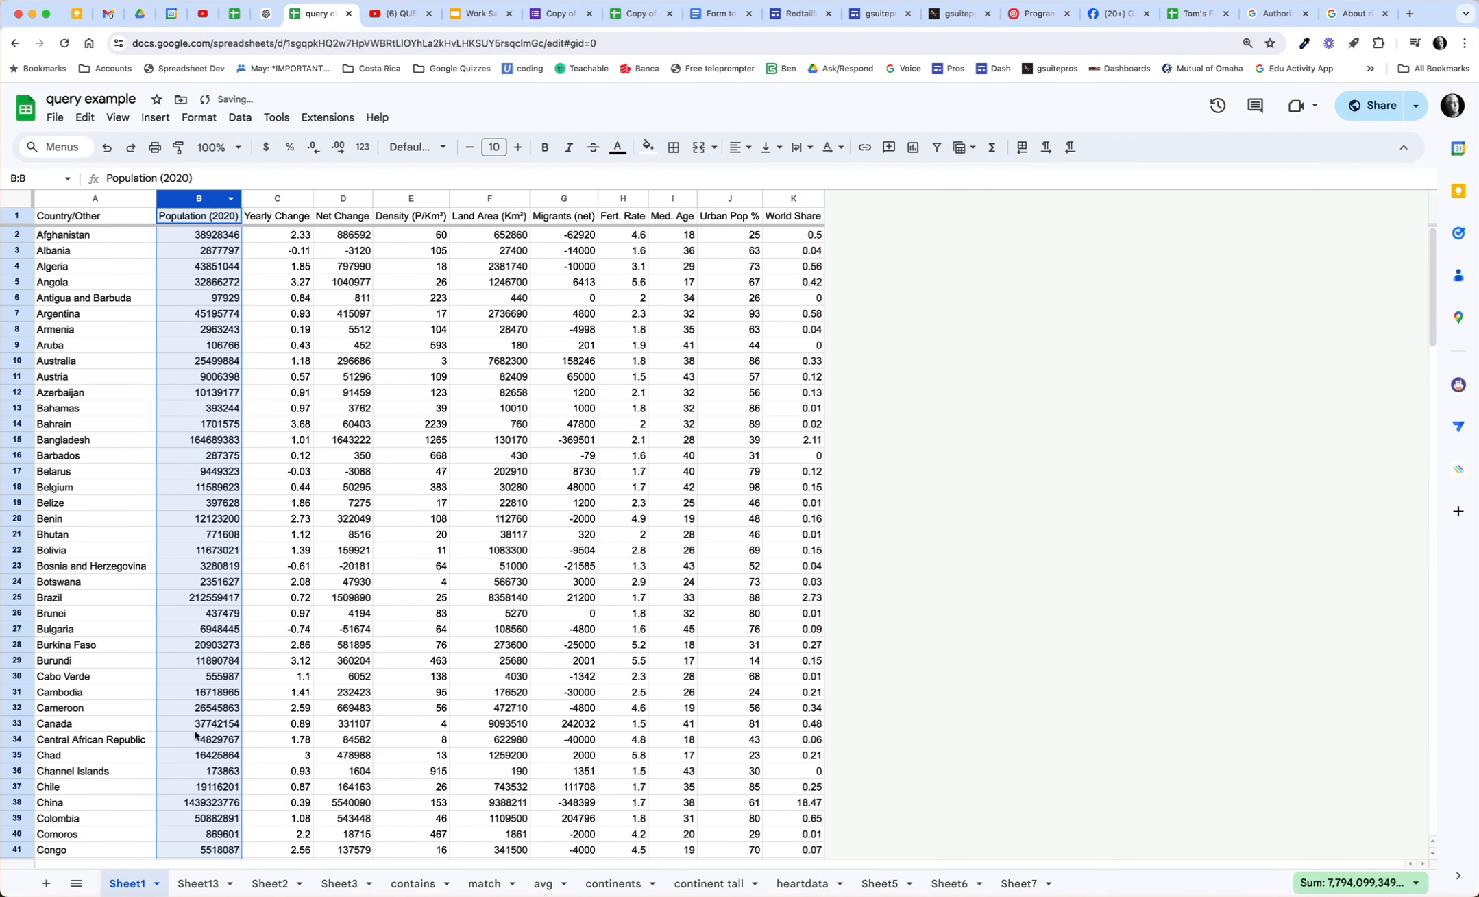
pyautogui.click(198, 885)
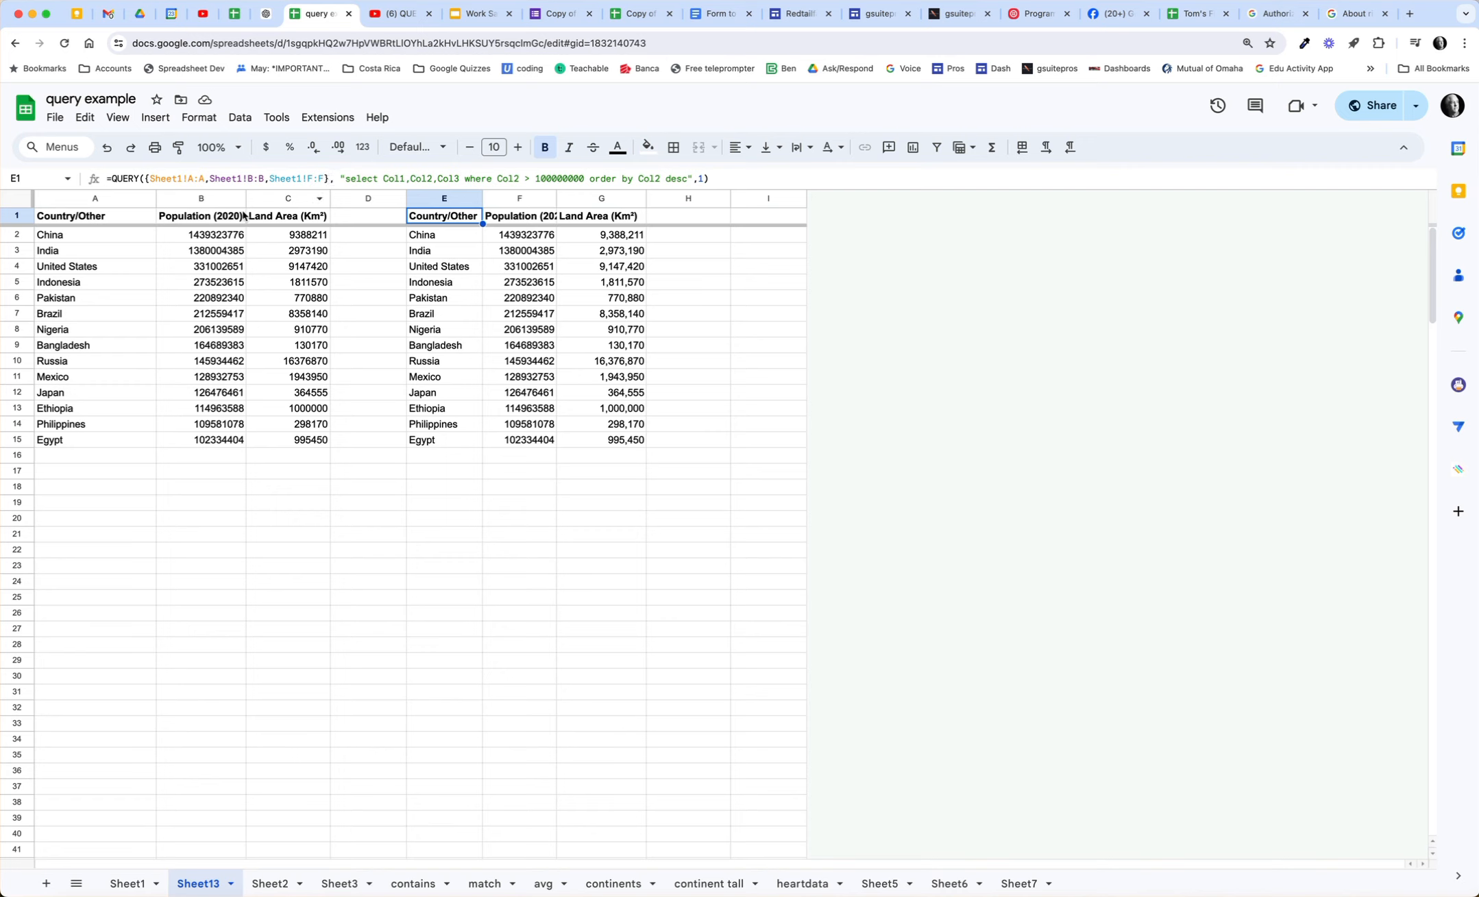
# Step: Review the fixed column letters in Sheet13's A1 query against Sheet1, and the array source in the E1 query
pyautogui.click(140, 218)
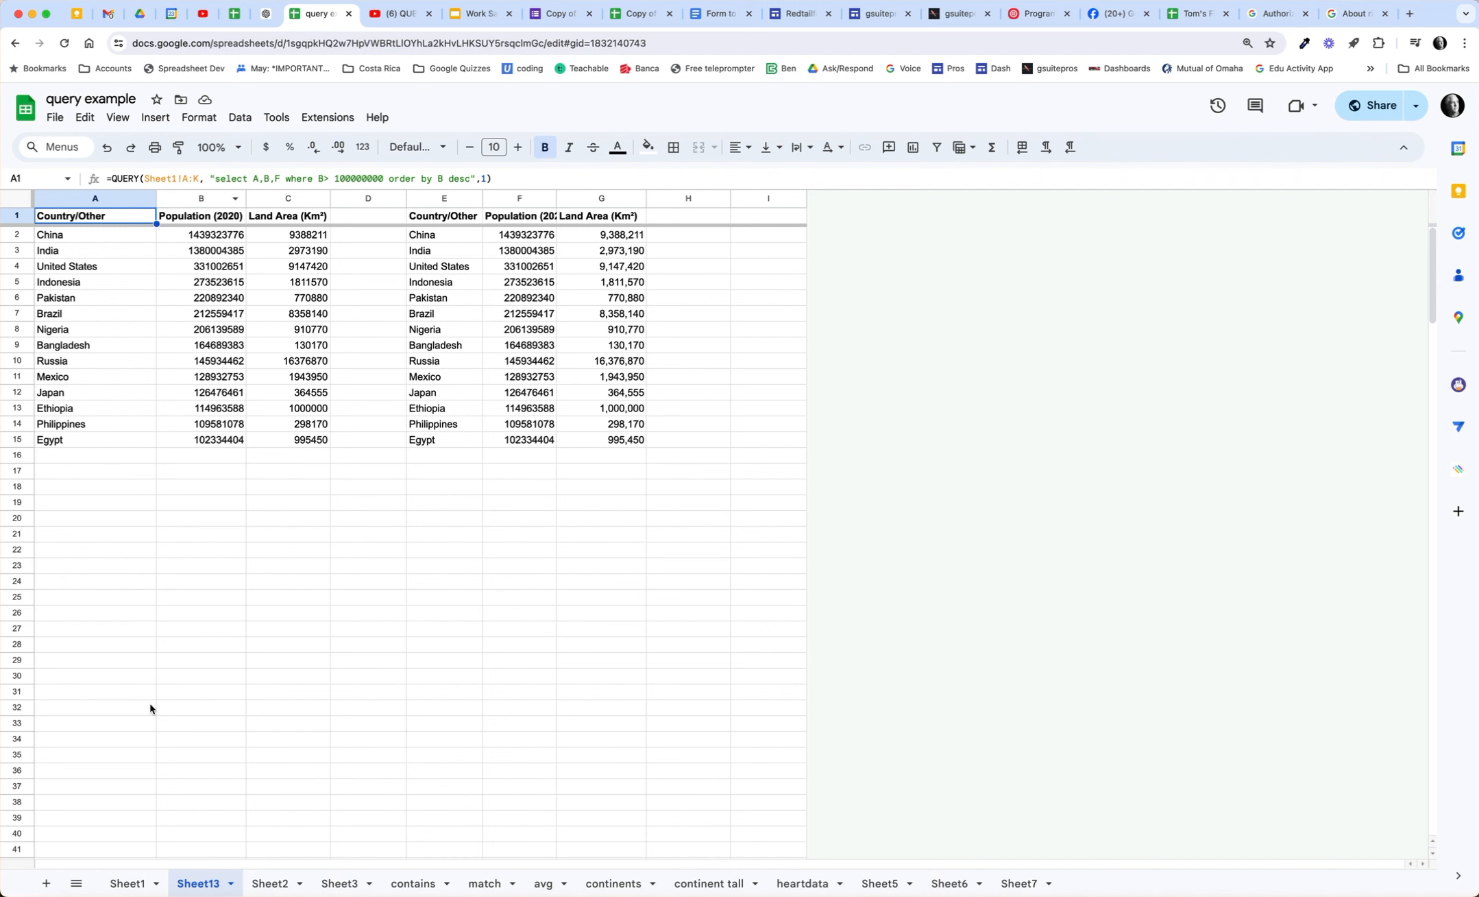
pyautogui.click(117, 882)
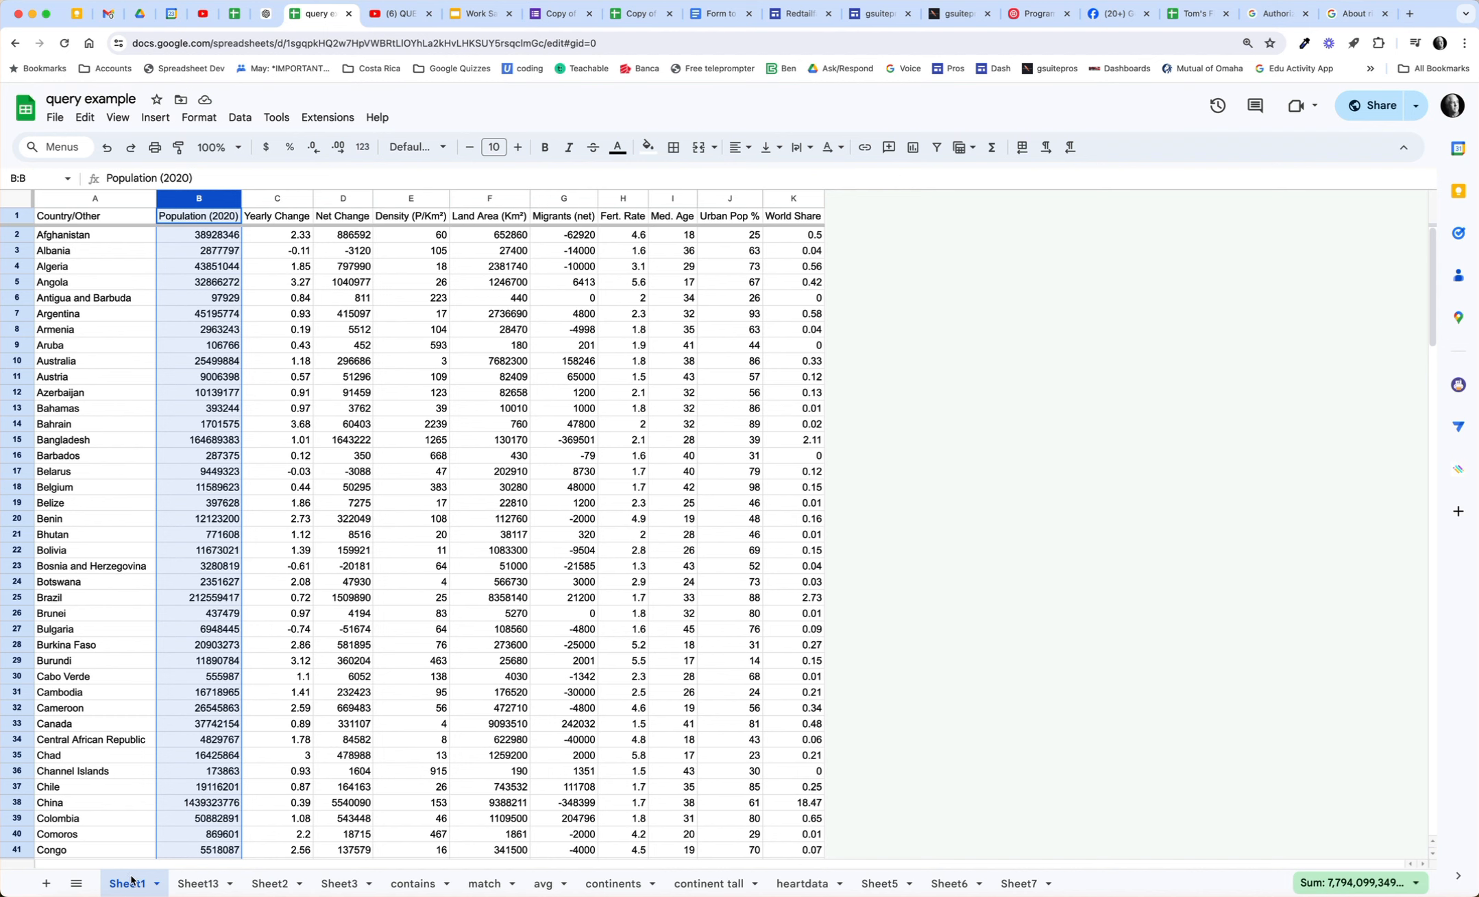
pyautogui.click(198, 886)
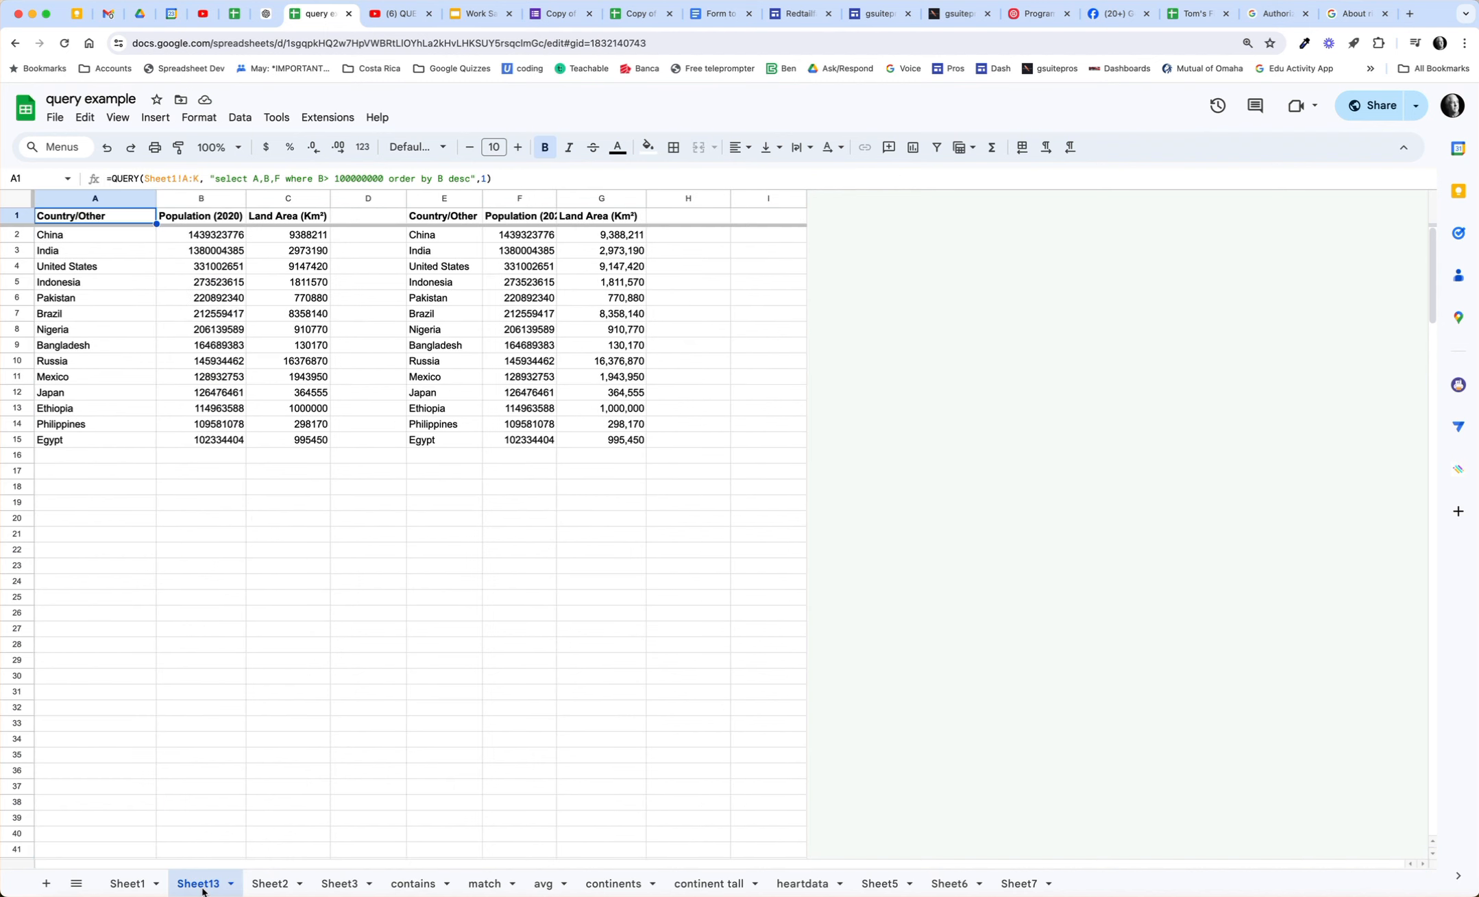
pyautogui.click(472, 213)
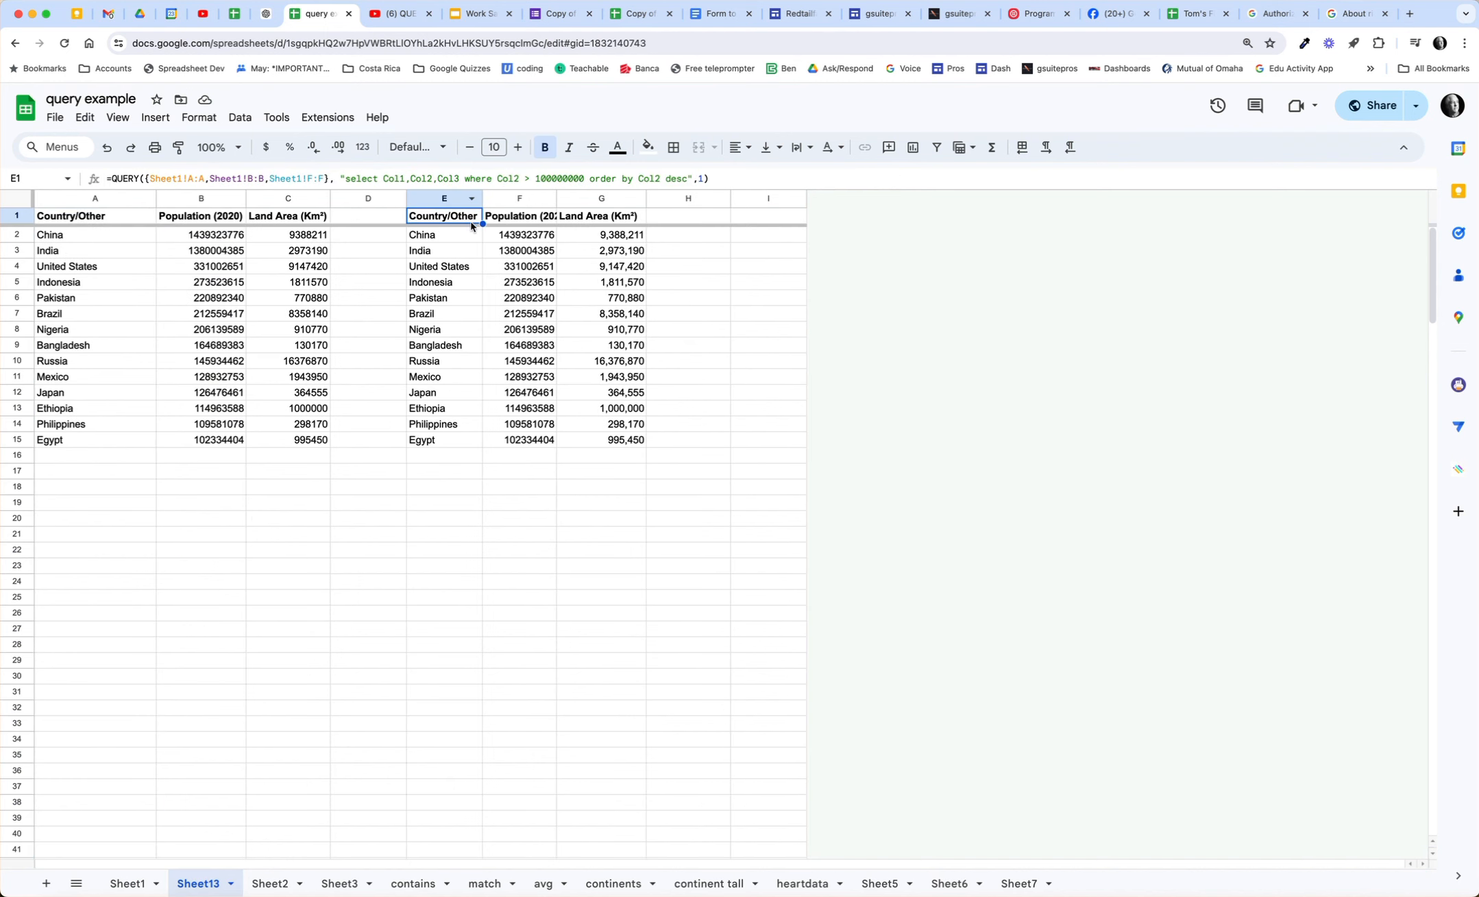